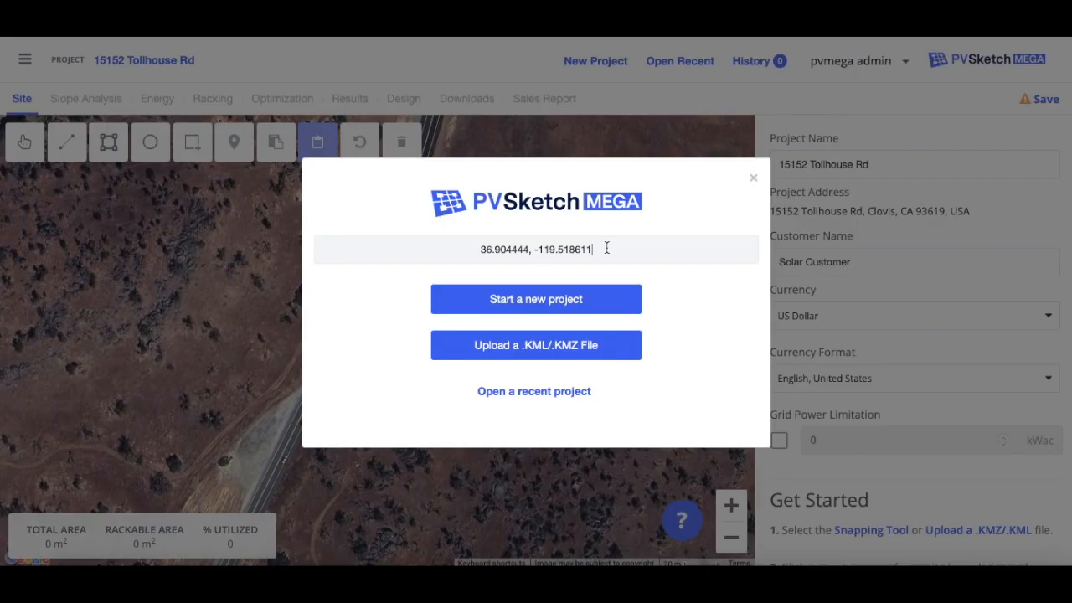
- Start a project by uploading the site boundary file Central Valley IV.kmz from the Downloads folder
{"action": "left_click", "coordinate": [568, 347]}
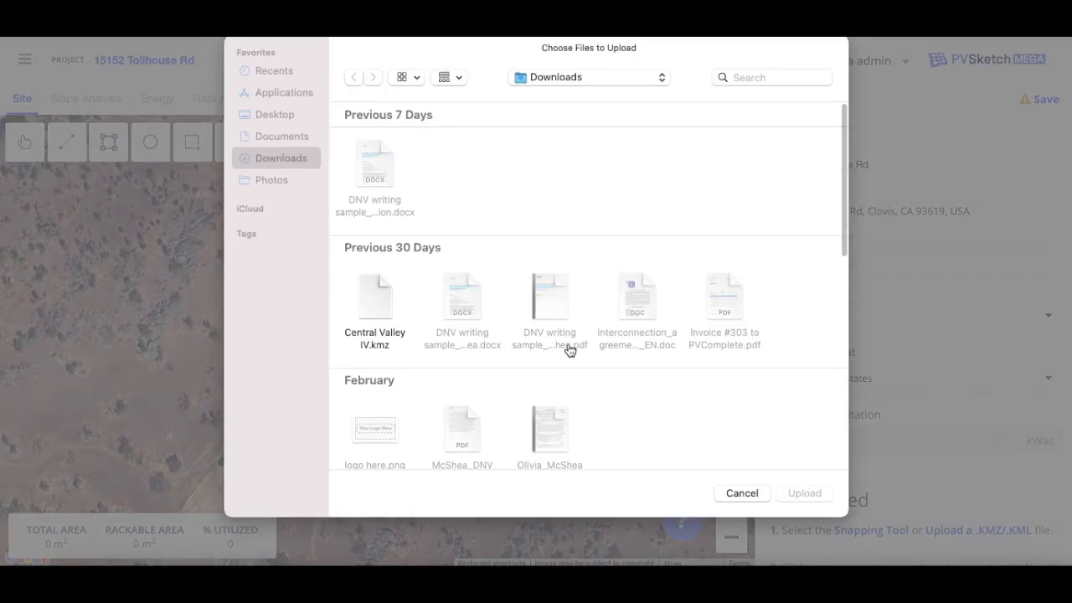
{"action": "left_click", "coordinate": [372, 306]}
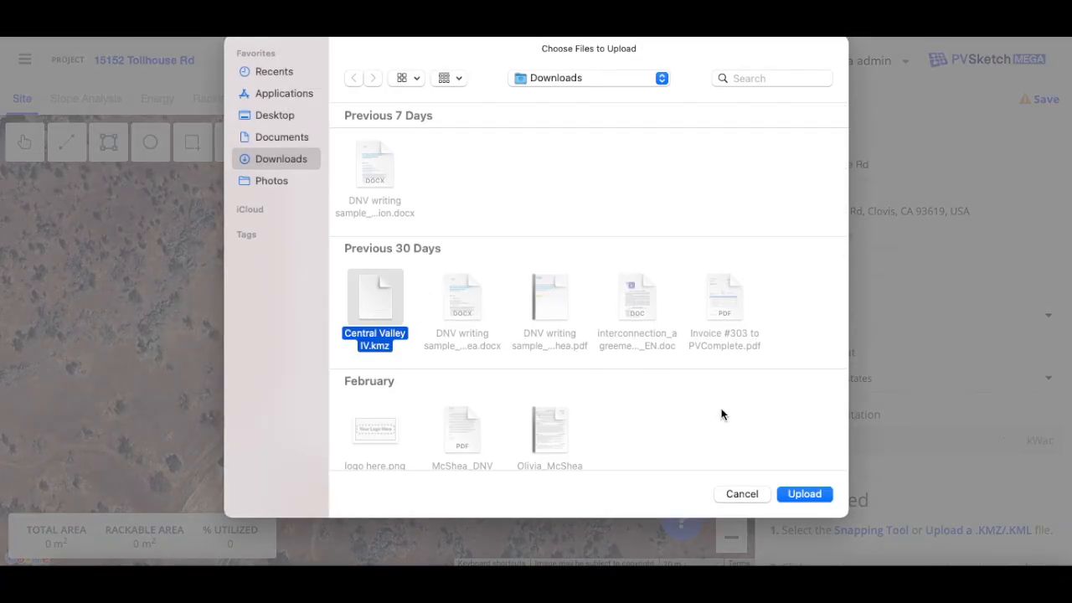
{"action": "left_click", "coordinate": [803, 494]}
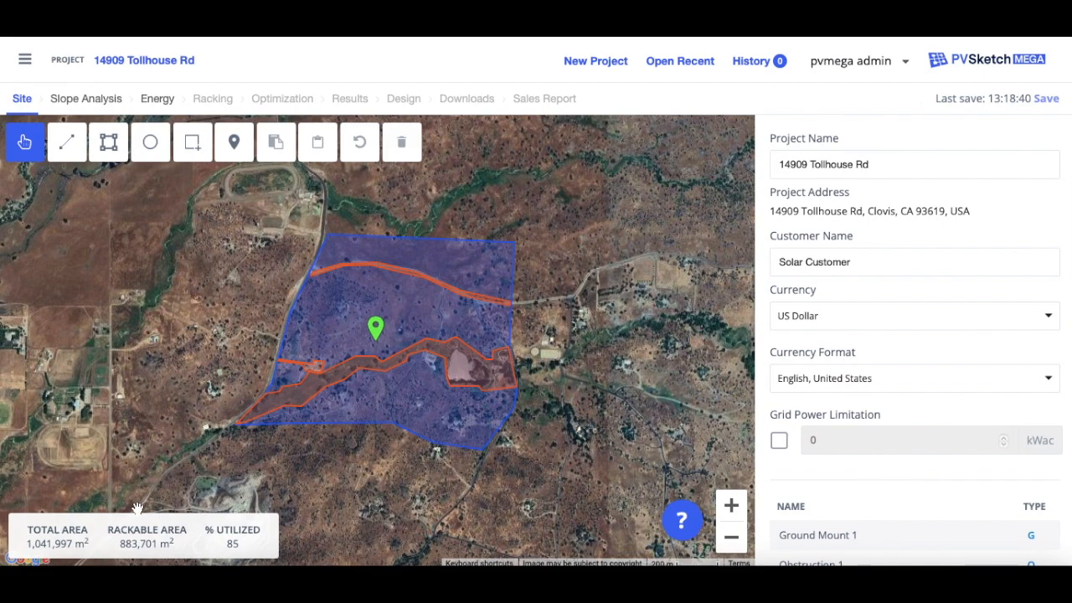
{"action": "mouse_move", "coordinate": [66, 535]}
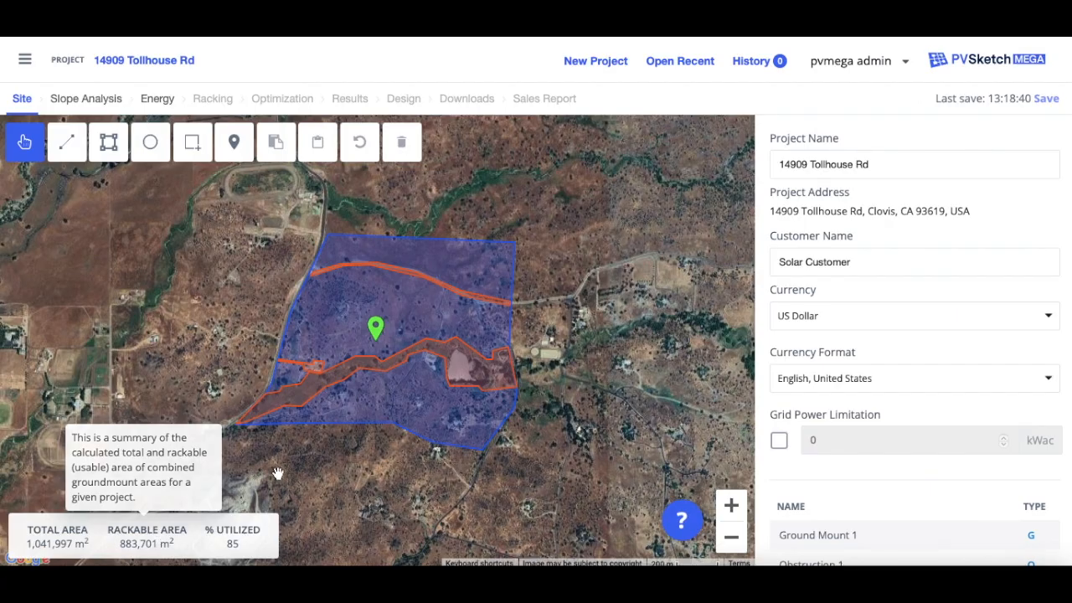
- Draw a small rectangular obstruction over the buildings just west of the pond and select it
{"action": "left_click", "coordinate": [731, 507]}
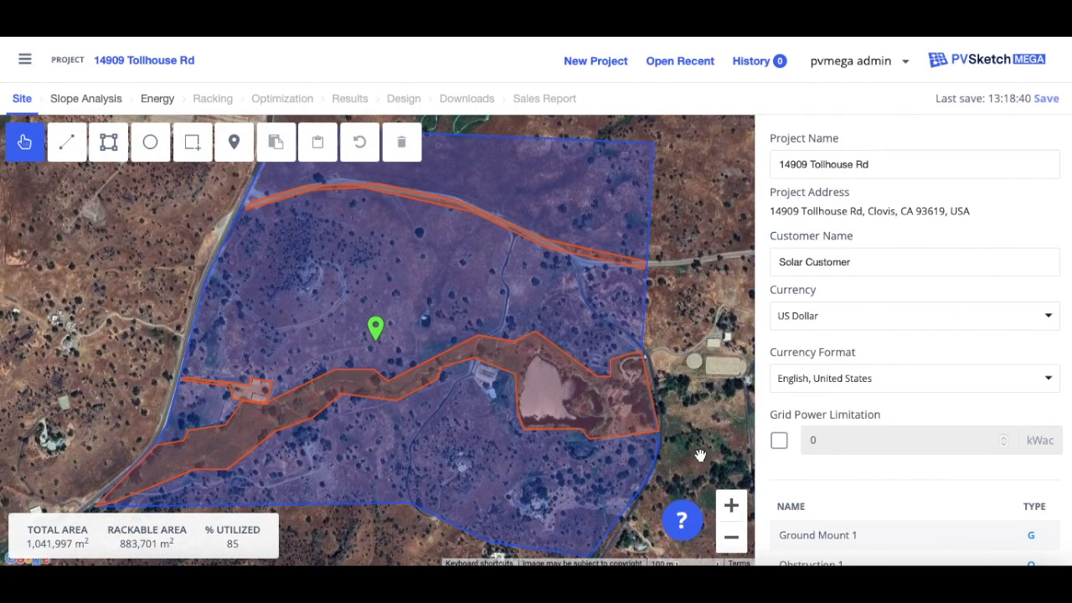
{"action": "left_click_drag", "start_coordinate": [682, 378], "coordinate": [608, 385]}
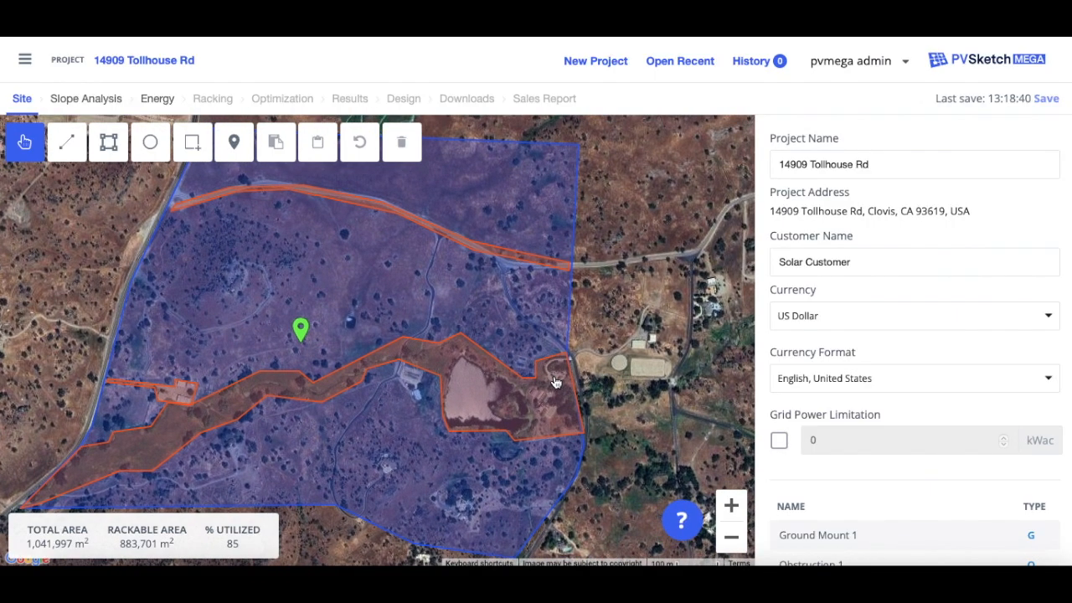
{"action": "mouse_move", "coordinate": [387, 315]}
{"action": "left_click", "coordinate": [112, 147]}
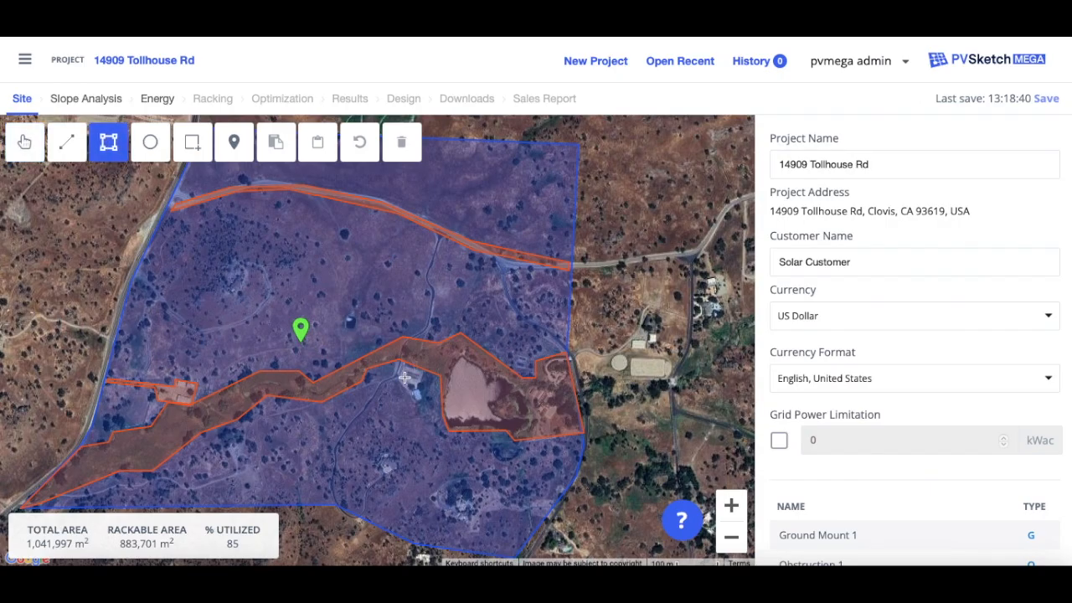
{"action": "mouse_move", "coordinate": [394, 363]}
{"action": "left_mouse_down"}
{"action": "mouse_move", "coordinate": [426, 407]}
{"action": "mouse_move", "coordinate": [410, 400]}
{"action": "mouse_move", "coordinate": [430, 399]}
{"action": "left_mouse_up"}
{"action": "left_click", "coordinate": [23, 140]}
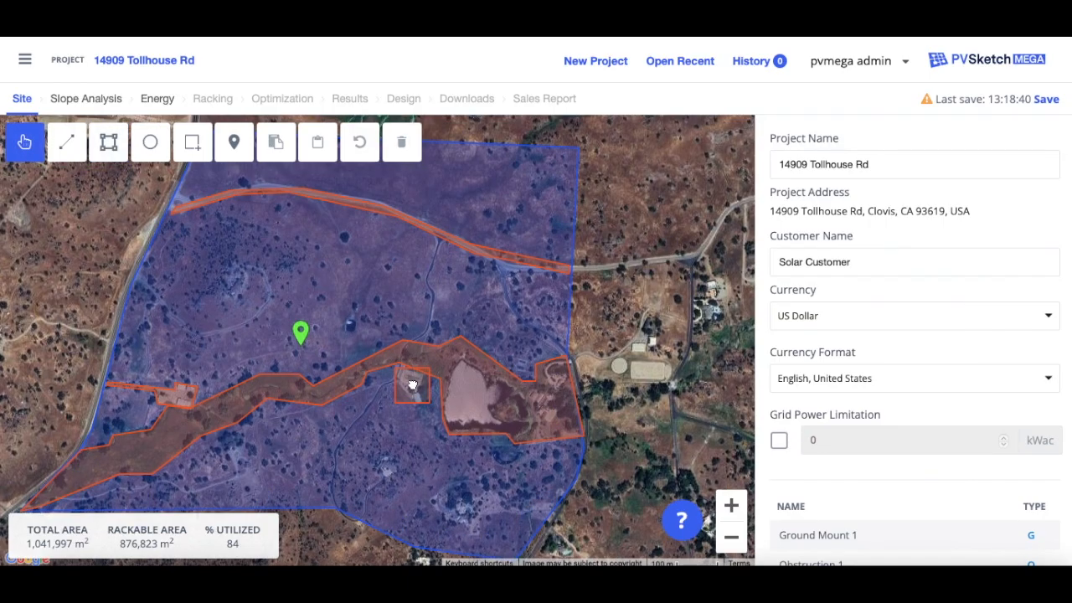
{"action": "left_click", "coordinate": [413, 379]}
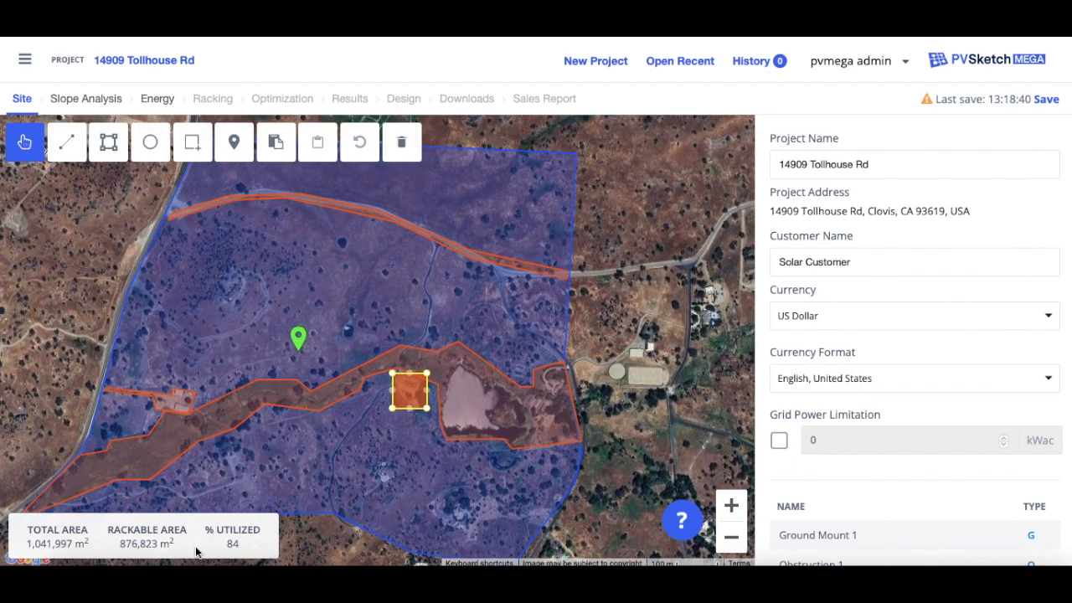
{"action": "mouse_move", "coordinate": [233, 542]}
{"action": "scroll", "coordinate": [859, 293], "scroll_direction": "down", "scroll_amount": 3}
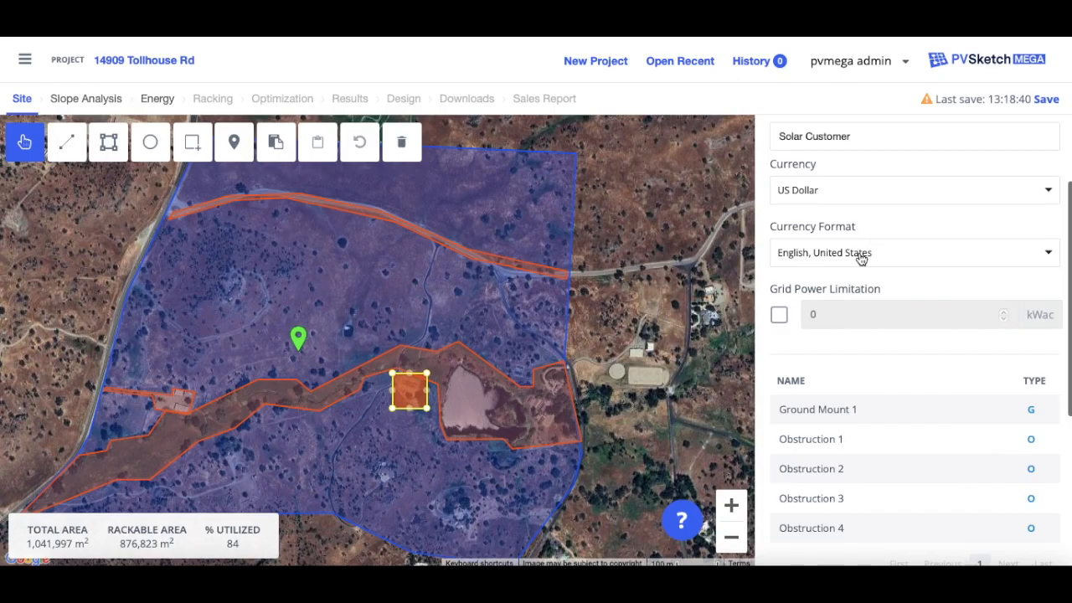
{"action": "left_click", "coordinate": [778, 316]}
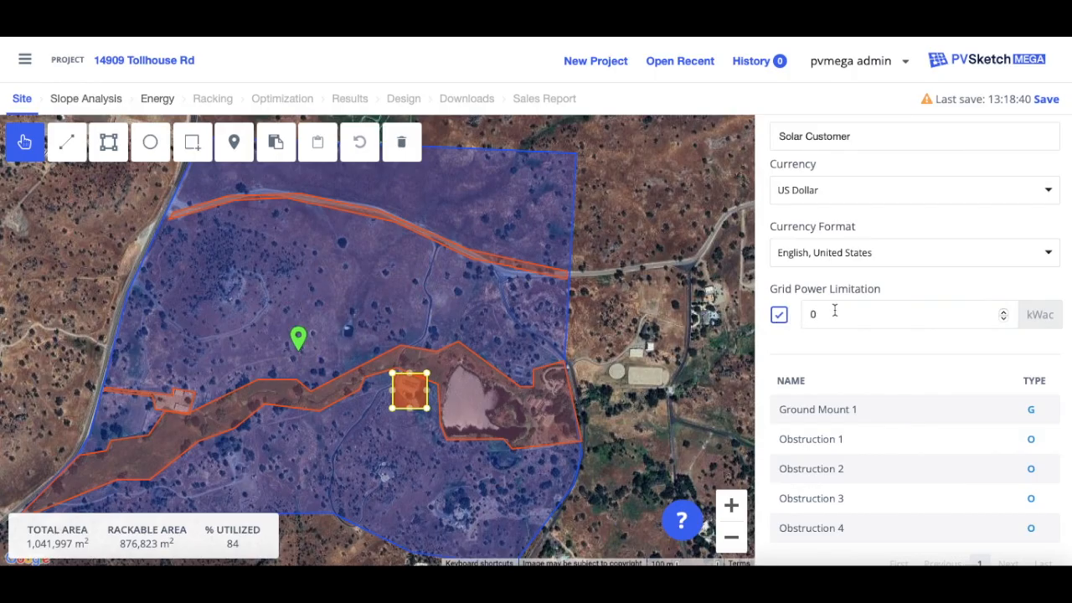
{"action": "left_click", "coordinate": [778, 317]}
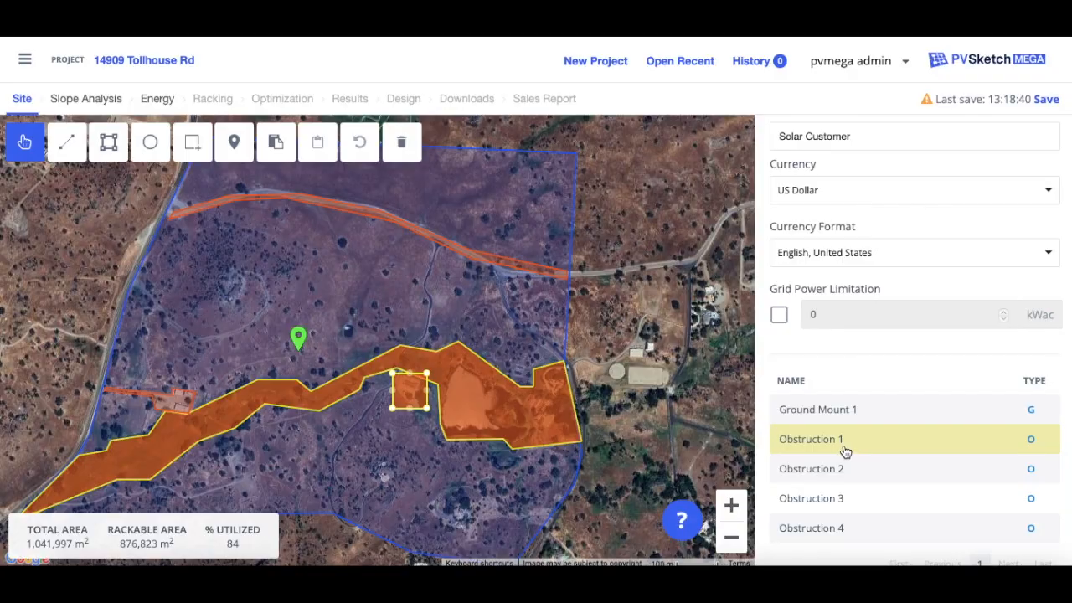
- Review the properties of Obstruction 1 and Obstruction 2 from the site's object list
{"action": "scroll", "coordinate": [844, 450], "scroll_direction": "down", "scroll_amount": 3}
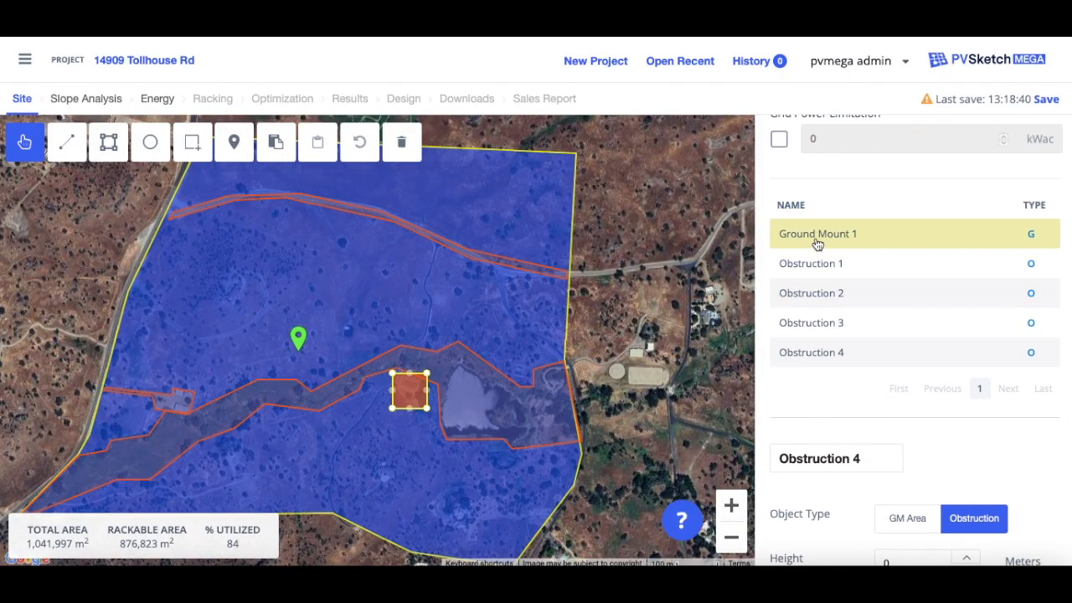
{"action": "left_click", "coordinate": [819, 269]}
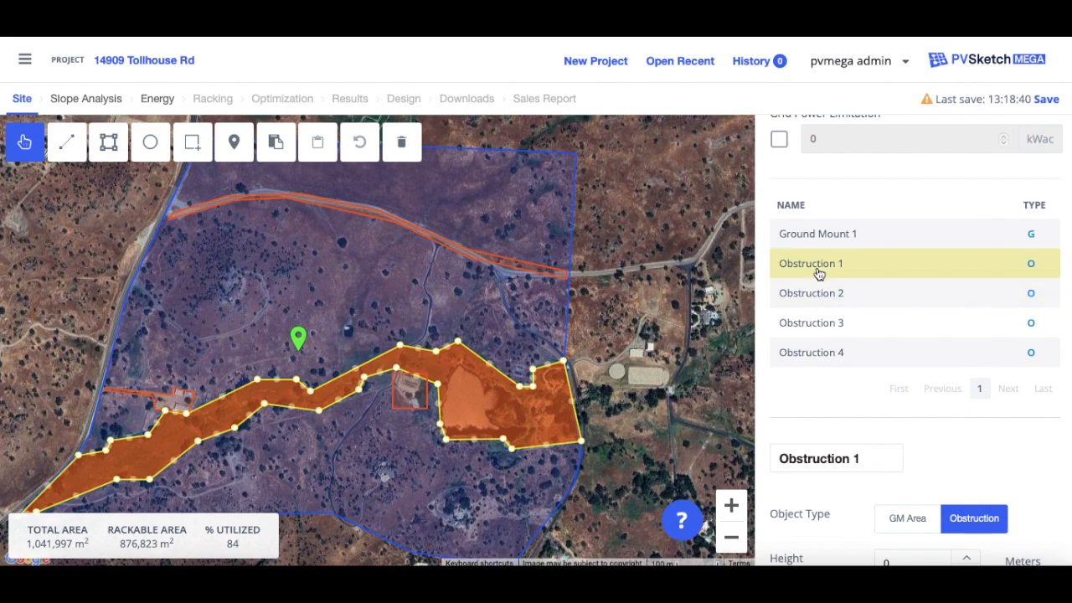
{"action": "left_click", "coordinate": [818, 293]}
{"action": "scroll", "coordinate": [832, 381], "scroll_direction": "down", "scroll_amount": 1}
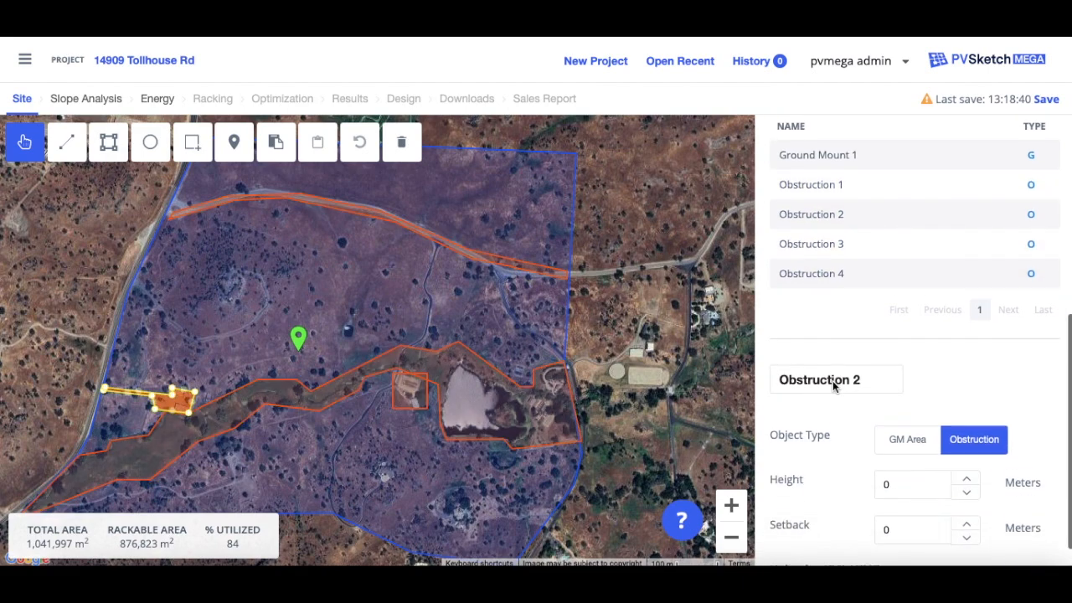
- Set the height of the rectangular Obstruction 4 to 10 meters
{"action": "left_click", "coordinate": [838, 259]}
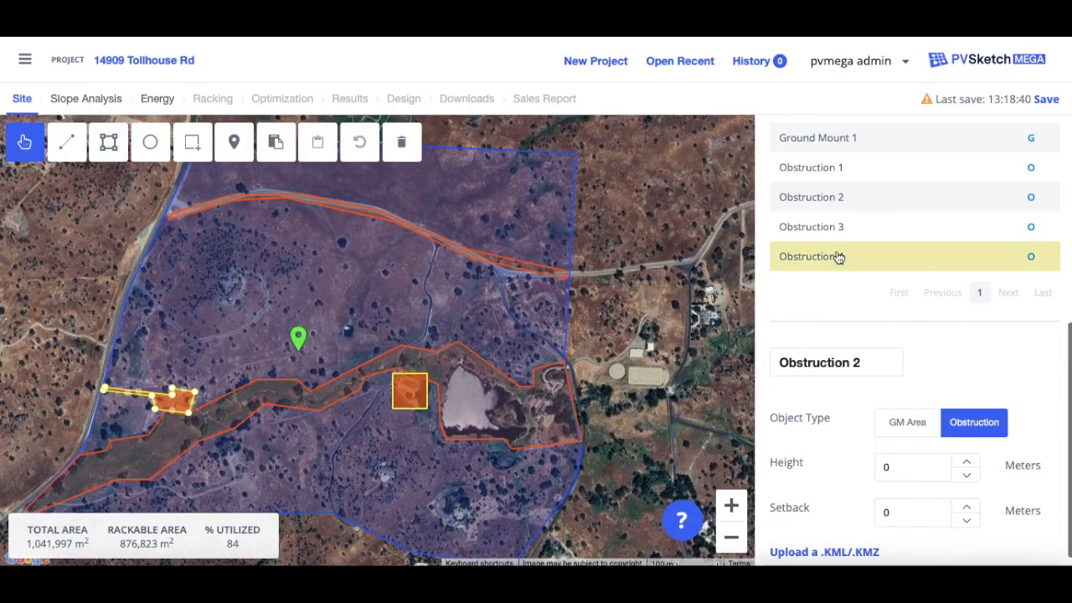
{"action": "scroll", "coordinate": [844, 339], "scroll_direction": "down", "scroll_amount": 1}
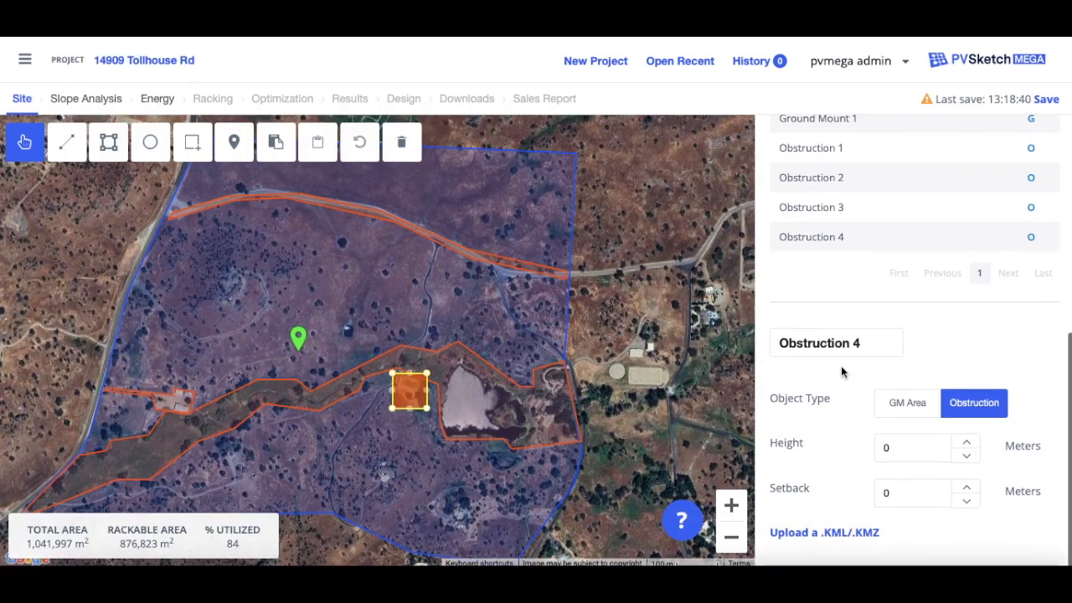
{"action": "double_click", "coordinate": [896, 445]}
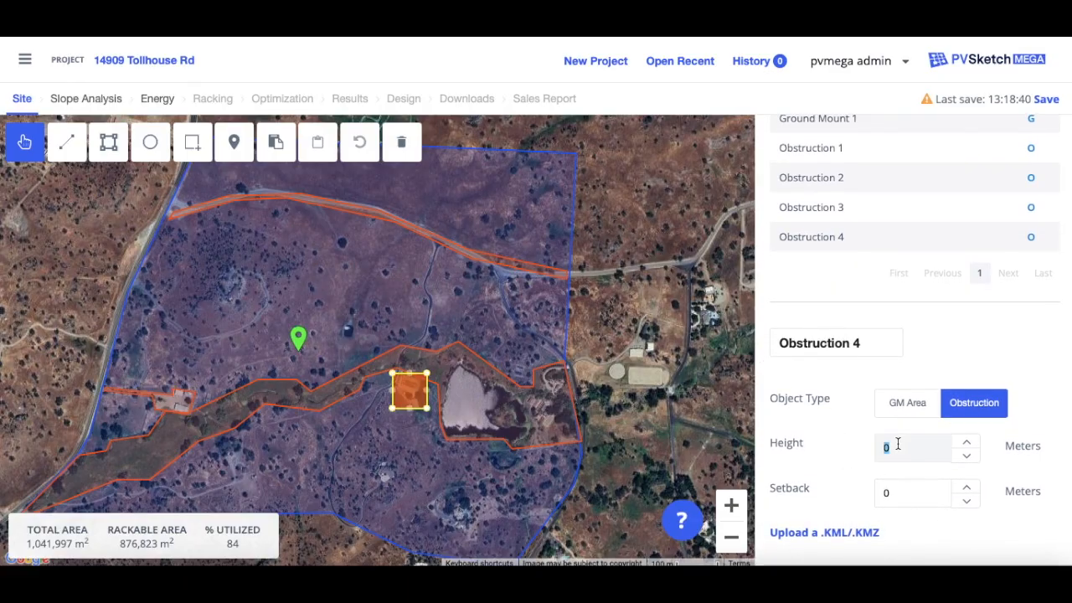
{"action": "type", "text": "2"}
{"action": "left_click_drag", "start_coordinate": [610, 324], "coordinate": [617, 303]}
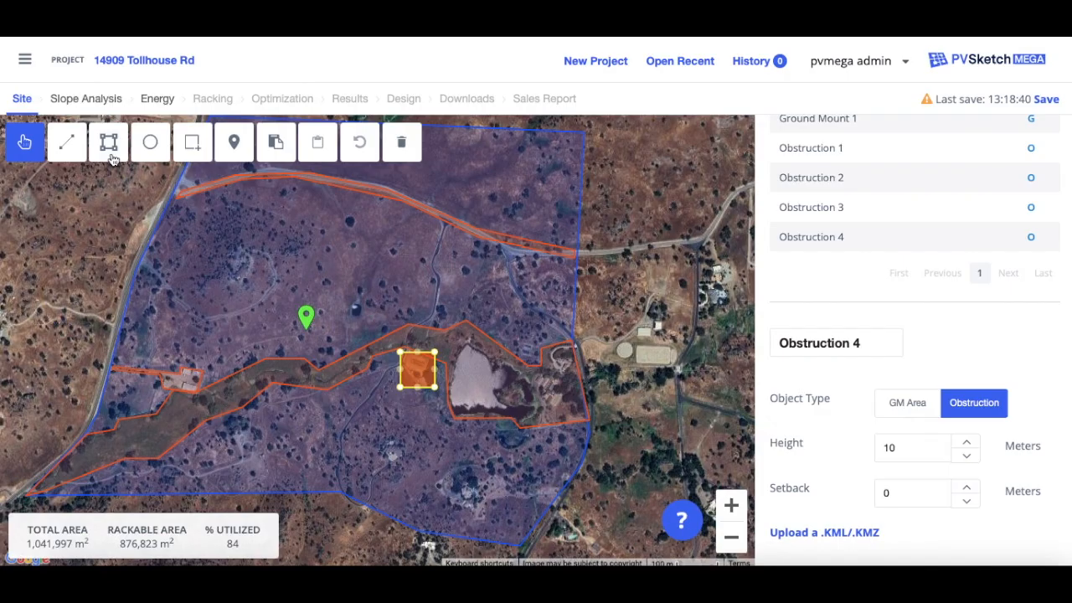
- Retrieve the site's topography for slope analysis and inspect the 3D topo mesh from several angles
{"action": "left_click", "coordinate": [88, 99]}
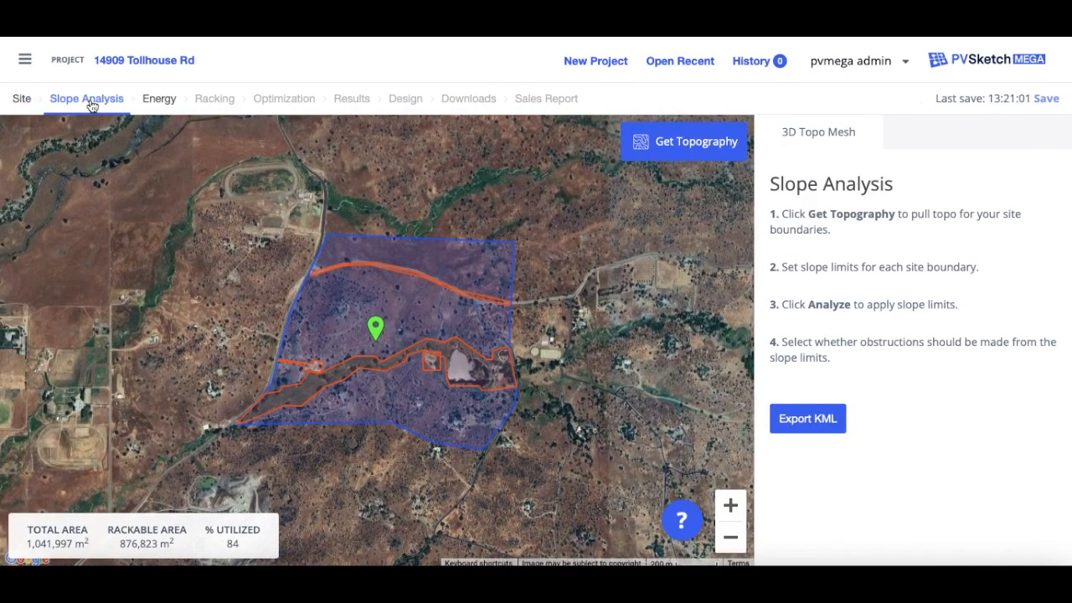
{"action": "left_click", "coordinate": [694, 152]}
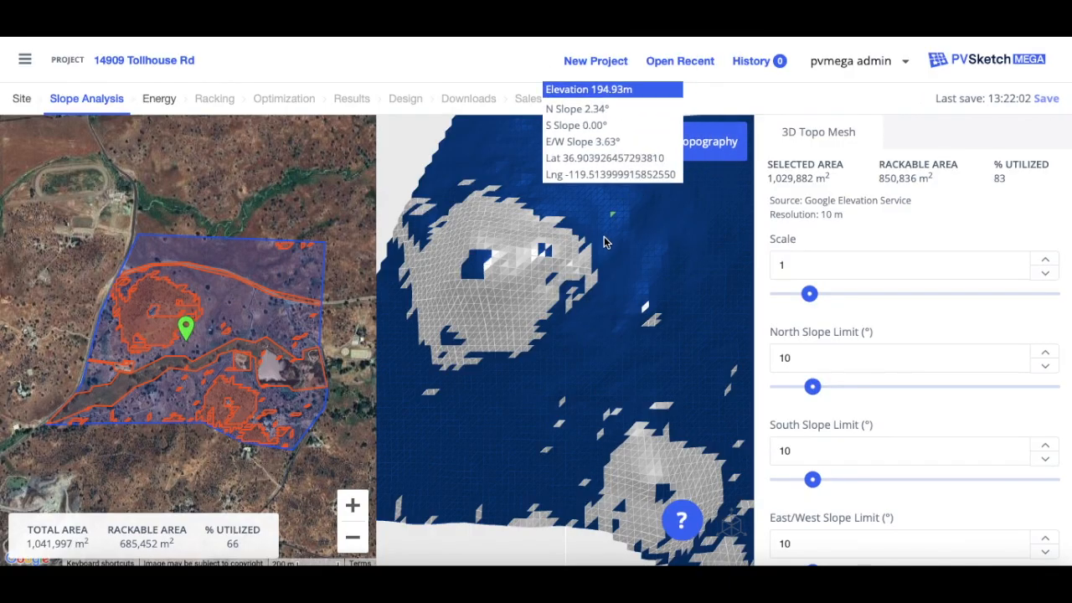
{"action": "left_click_drag", "start_coordinate": [669, 338], "coordinate": [585, 394]}
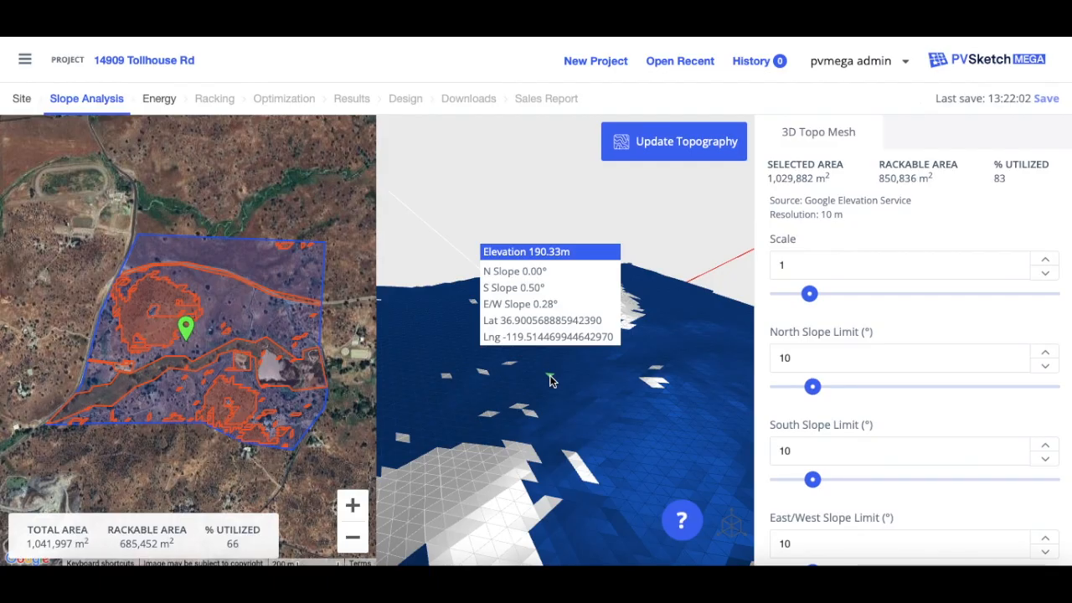
{"action": "left_click_drag", "start_coordinate": [643, 421], "coordinate": [515, 288]}
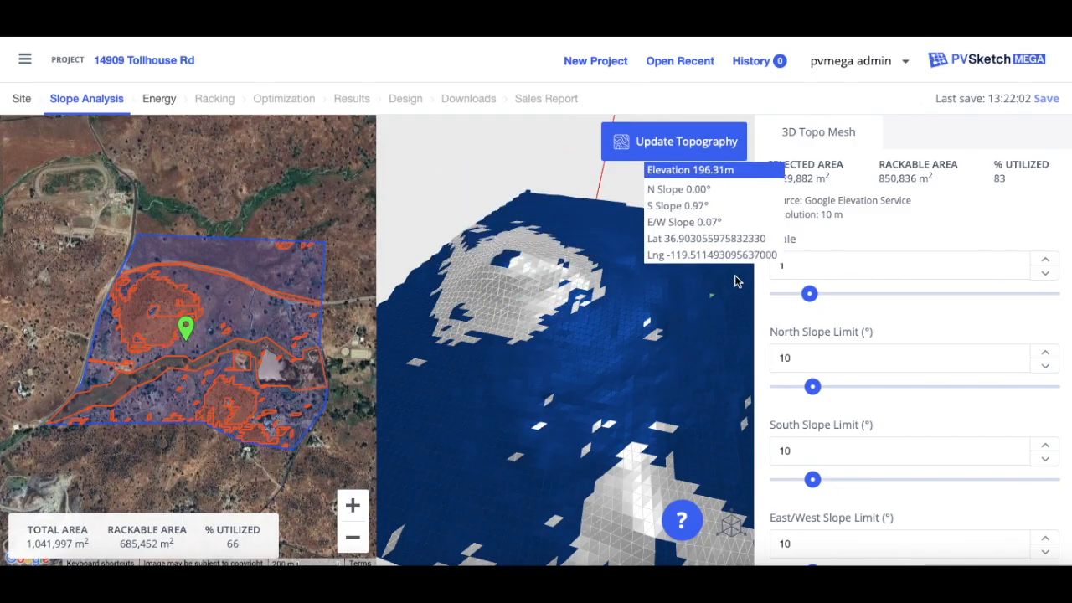
- Set the north, south and east/west slope limits to 5 degrees
{"action": "double_click", "coordinate": [801, 360]}
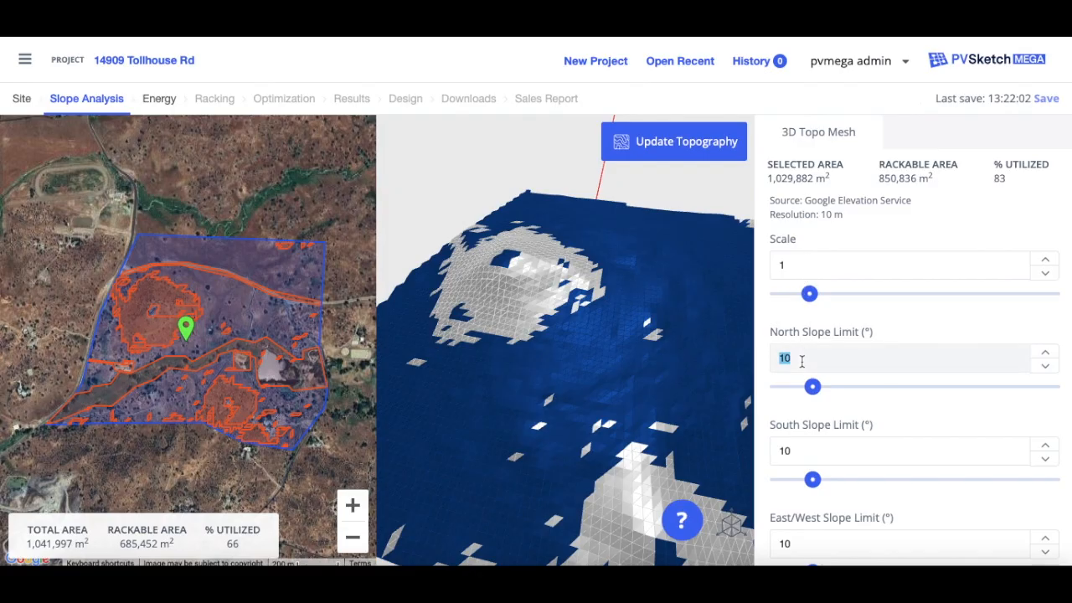
{"action": "type", "text": "5"}
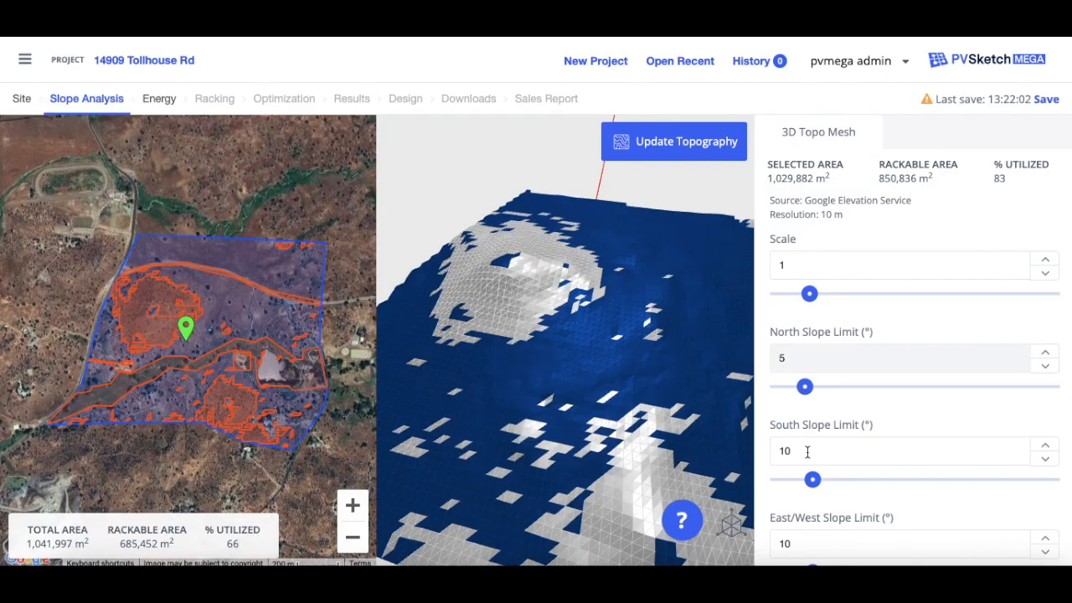
{"action": "double_click", "coordinate": [805, 451]}
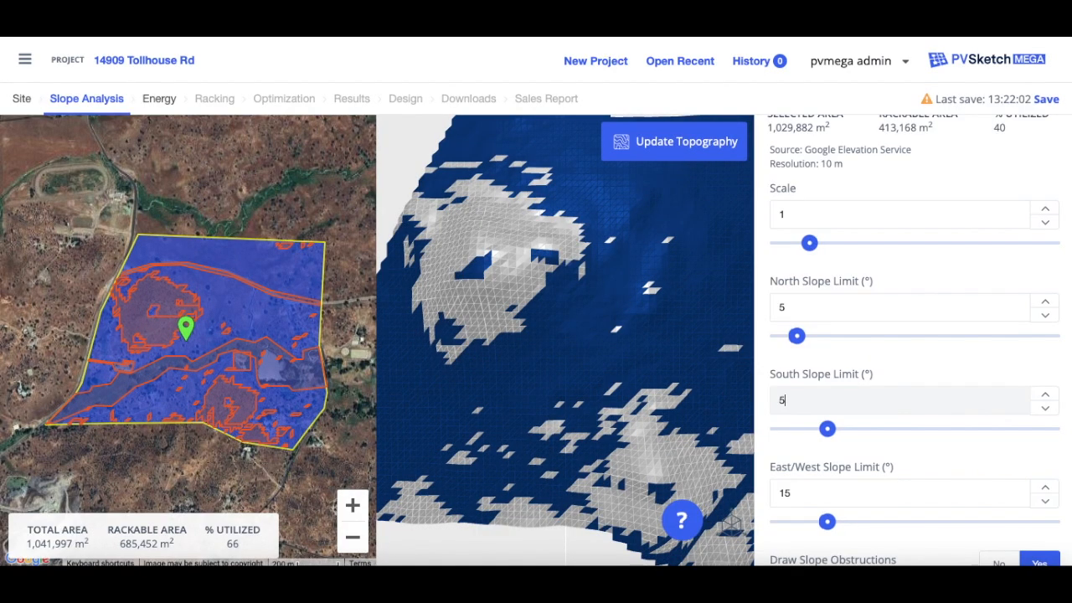
{"action": "double_click", "coordinate": [787, 494]}
{"action": "type", "text": "5"}
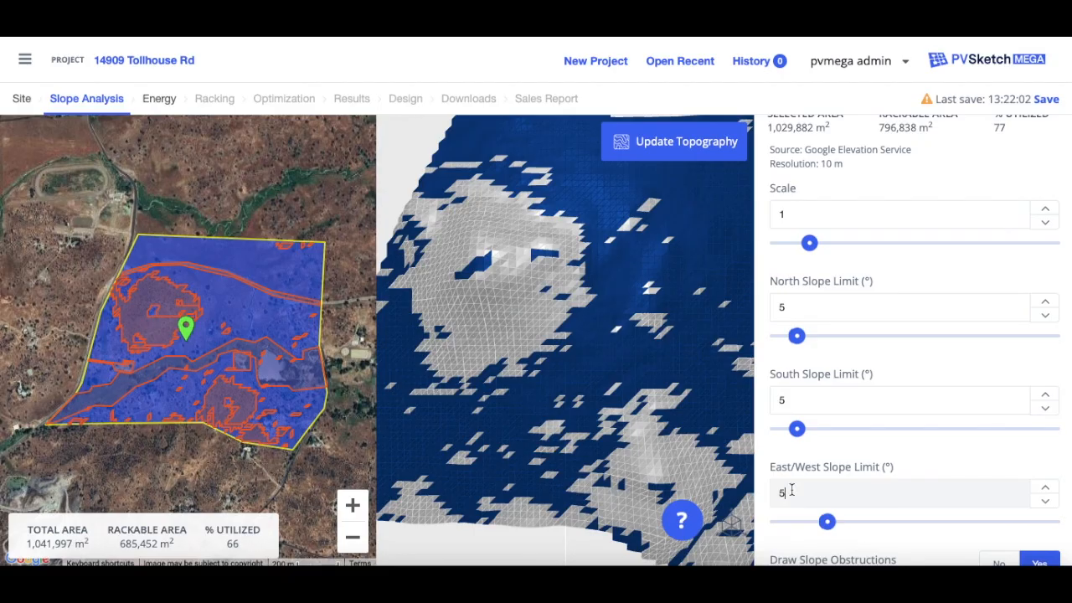
{"action": "key", "text": "Return"}
- Set the north, south and east/west slope limits to 20 degrees
{"action": "double_click", "coordinate": [796, 306]}
{"action": "type", "text": "20"}
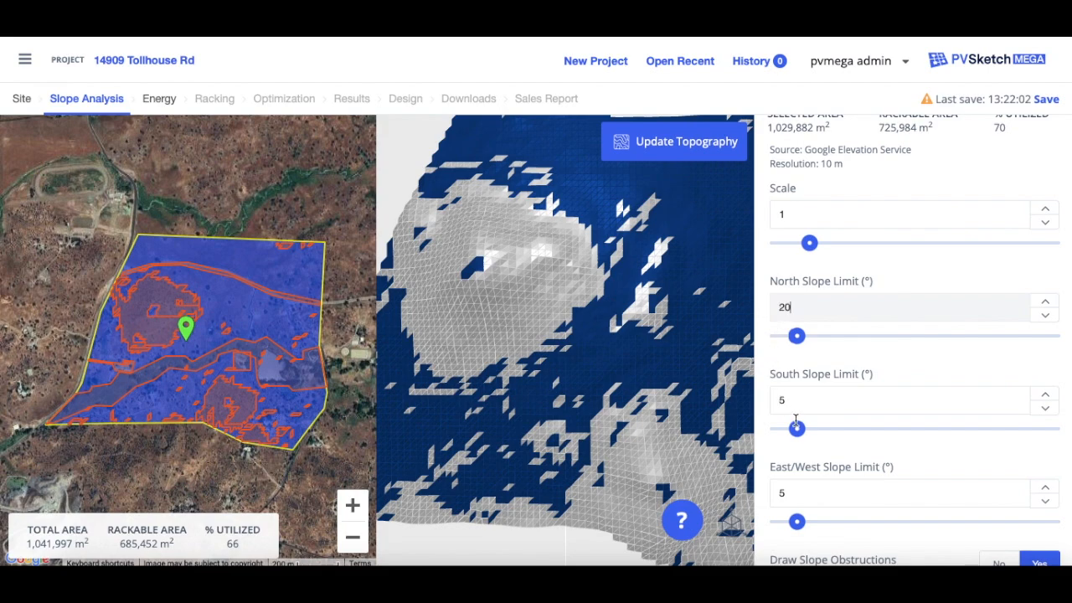
{"action": "double_click", "coordinate": [802, 400]}
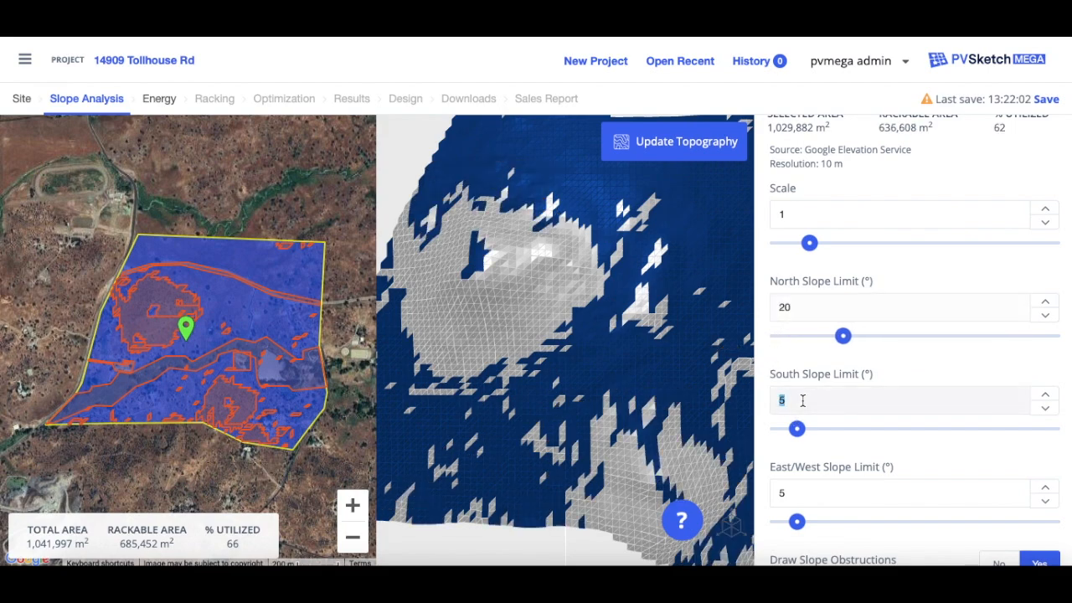
{"action": "type", "text": "20"}
{"action": "double_click", "coordinate": [795, 494]}
{"action": "type", "text": "20"}
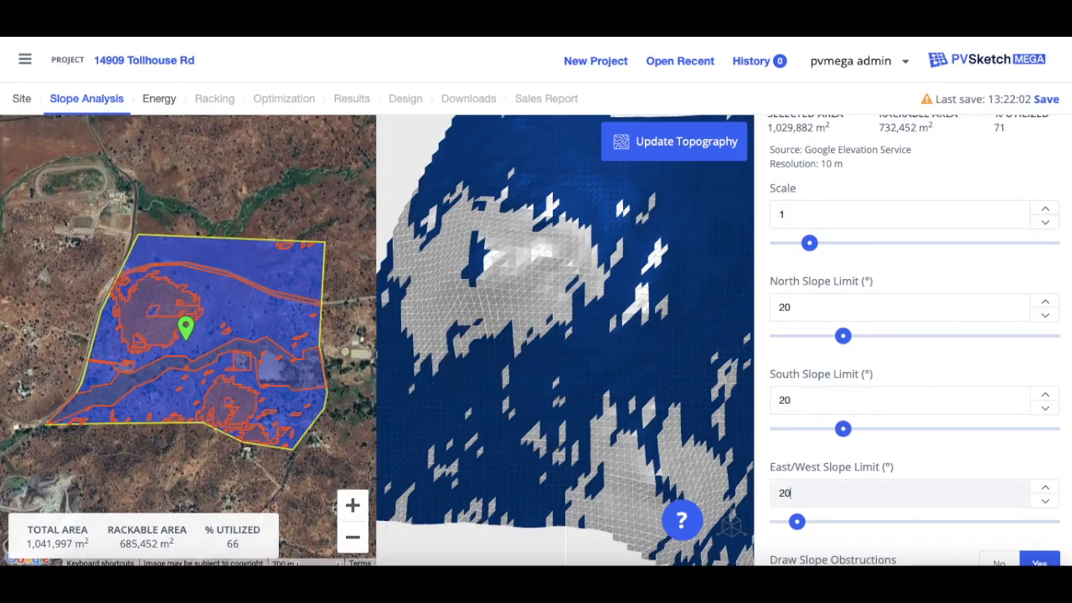
{"action": "key", "text": "Return"}
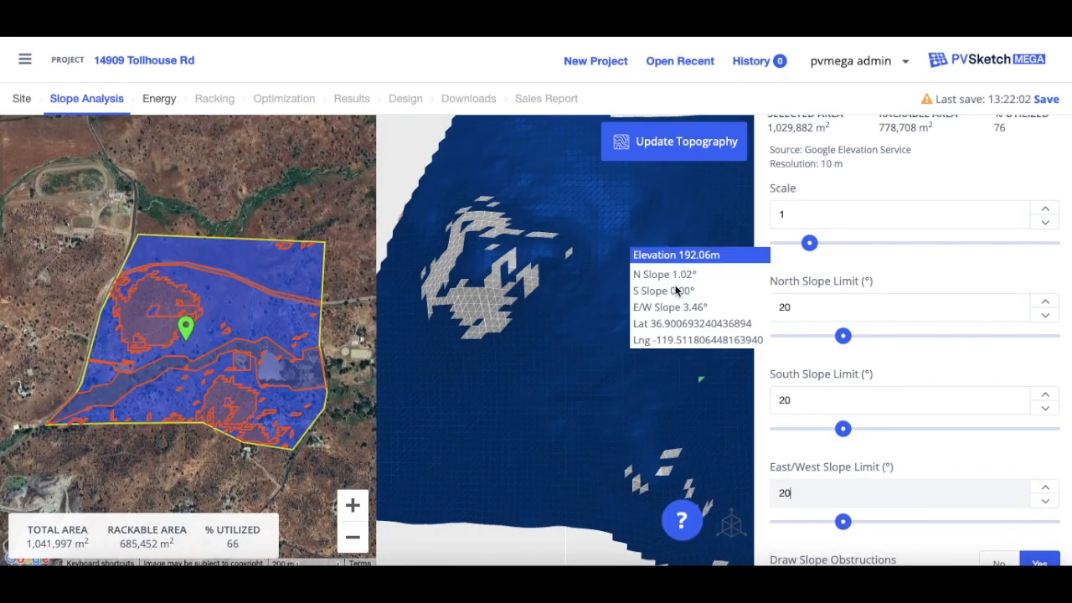
- Check the terrain mesh and update the site map's slope obstructions with the current slope limits
{"action": "left_click_drag", "start_coordinate": [660, 351], "coordinate": [608, 333]}
{"action": "scroll", "coordinate": [974, 477], "scroll_direction": "down", "scroll_amount": 1}
{"action": "scroll", "coordinate": [973, 483], "scroll_direction": "down", "scroll_amount": 1}
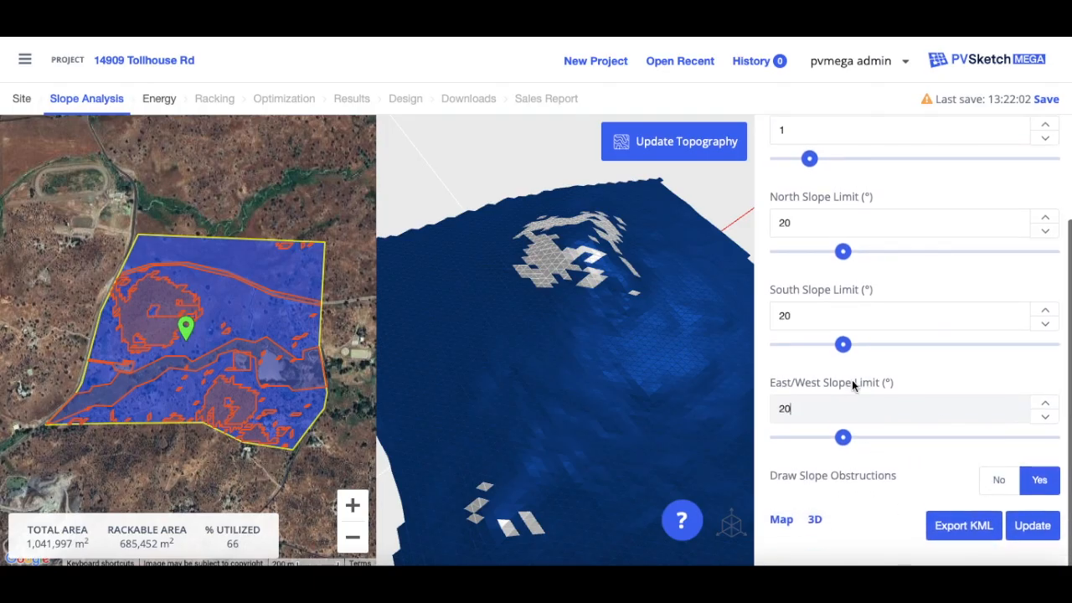
{"action": "left_click", "coordinate": [1023, 526]}
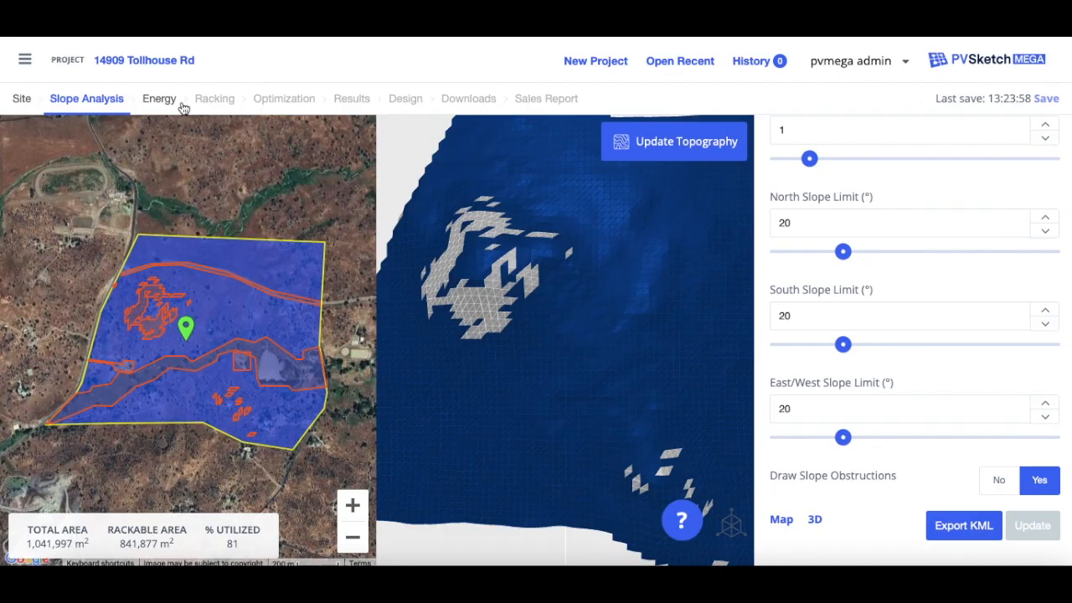
- Review the energy model's site criteria, available module manufacturers and the selected module's PAN file specifications
{"action": "left_click", "coordinate": [155, 99]}
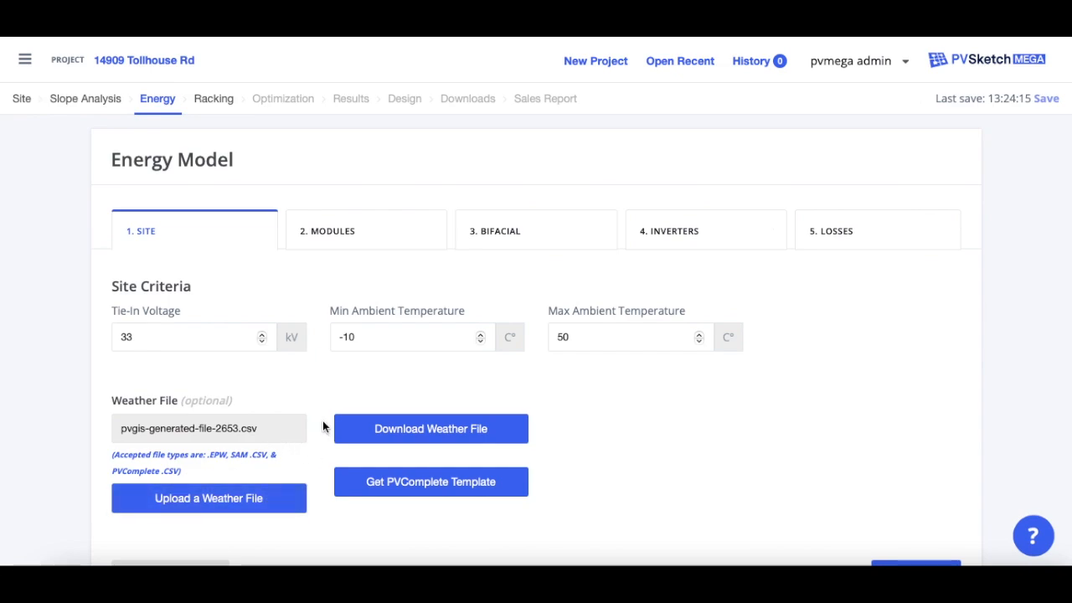
{"action": "left_click", "coordinate": [342, 246]}
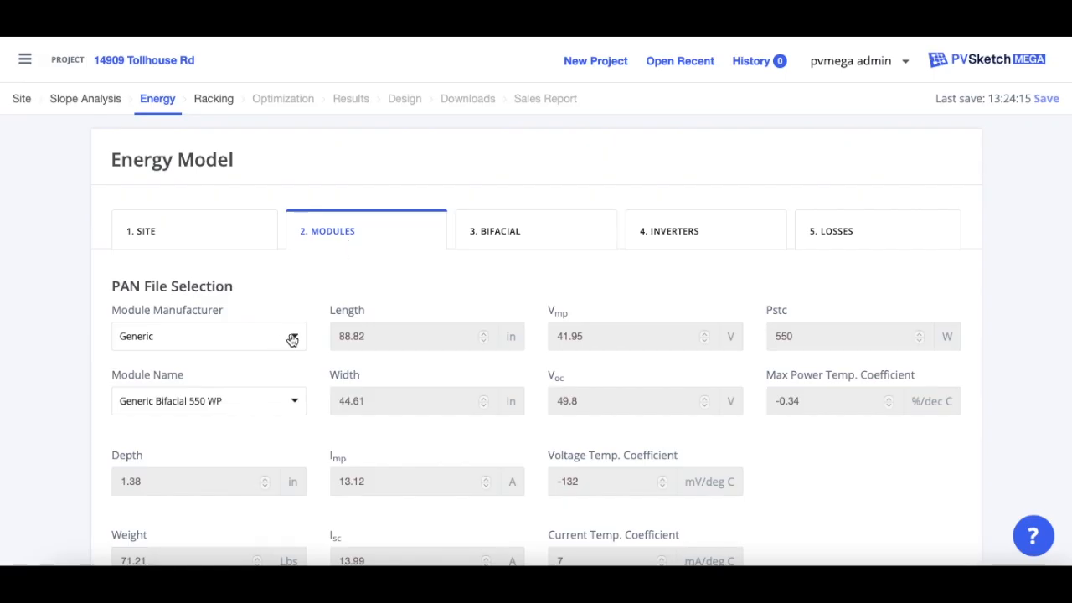
{"action": "scroll", "coordinate": [292, 339], "scroll_direction": "down", "scroll_amount": 1}
{"action": "left_click", "coordinate": [294, 317]}
{"action": "scroll", "coordinate": [262, 387], "scroll_direction": "down", "scroll_amount": 2}
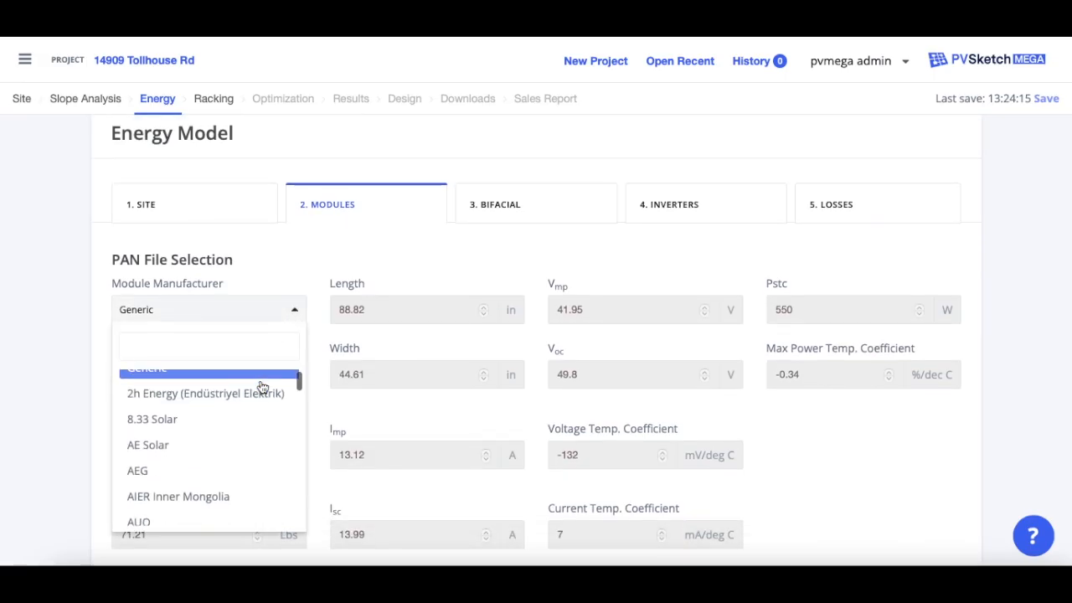
{"action": "scroll", "coordinate": [232, 435], "scroll_direction": "down", "scroll_amount": 5}
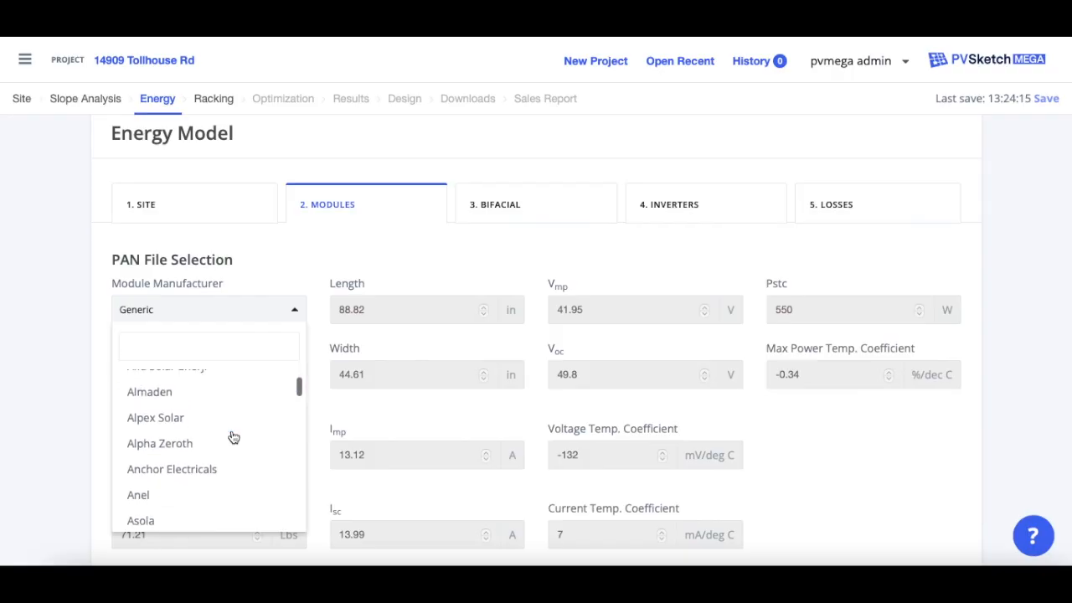
{"action": "scroll", "coordinate": [232, 435], "scroll_direction": "down", "scroll_amount": 4}
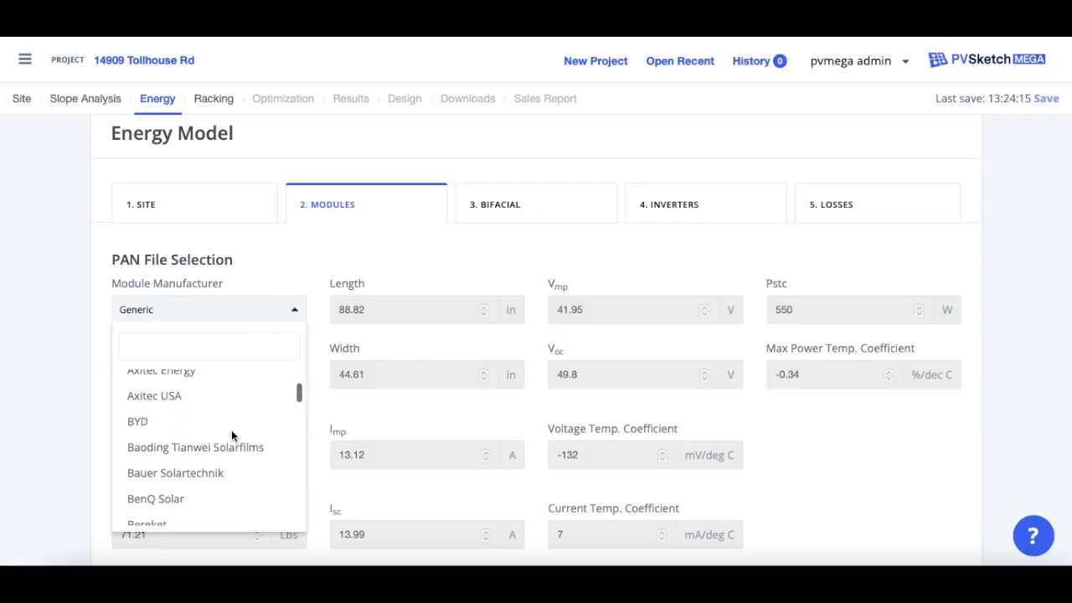
{"action": "scroll", "coordinate": [231, 431], "scroll_direction": "down", "scroll_amount": 3}
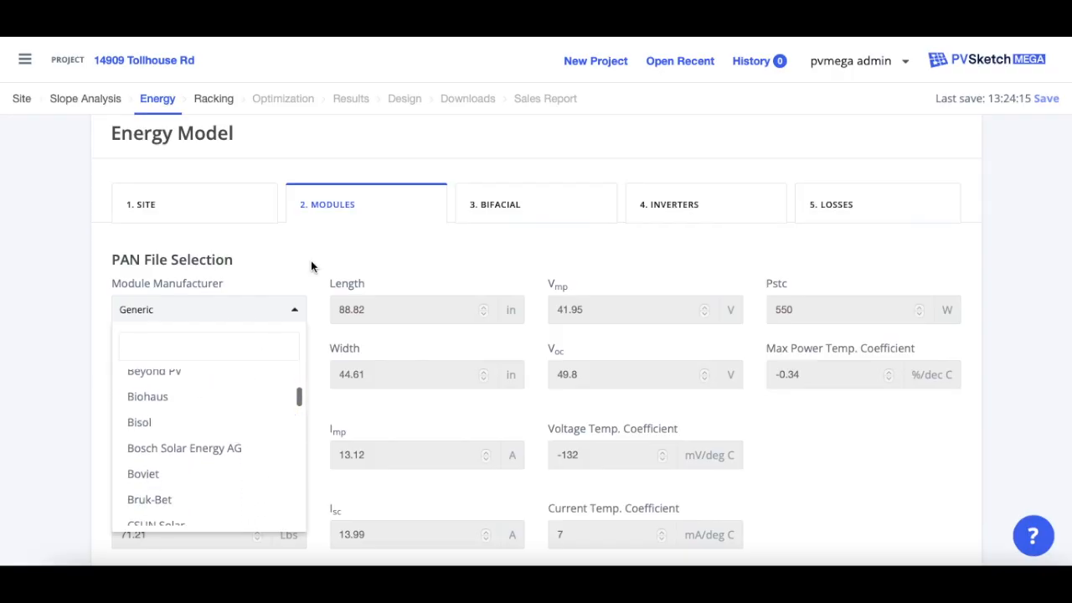
{"action": "left_click", "coordinate": [300, 309]}
{"action": "scroll", "coordinate": [299, 318], "scroll_direction": "down", "scroll_amount": 3}
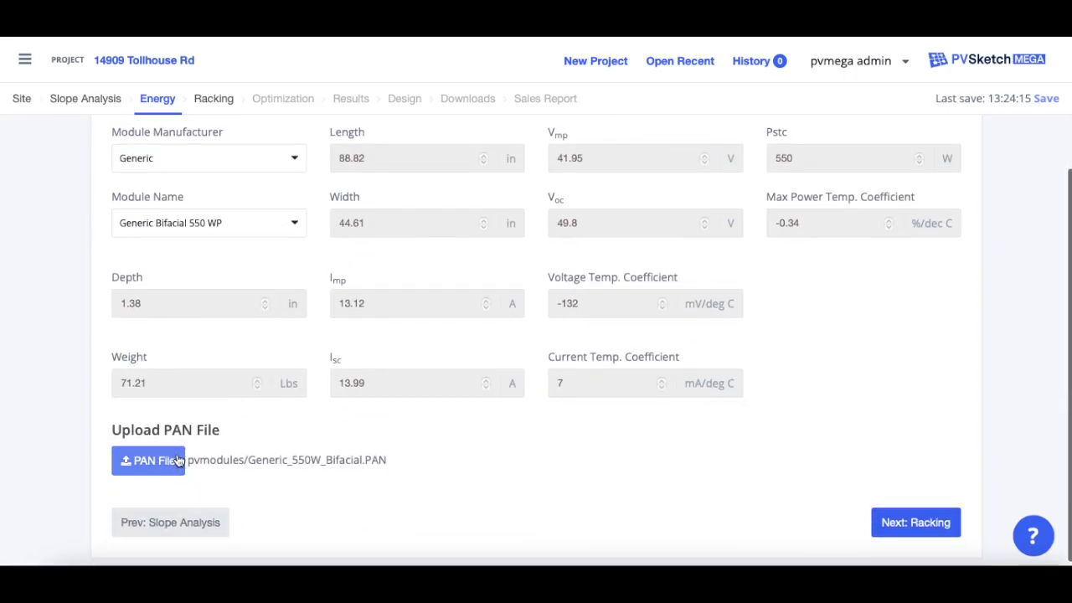
{"action": "scroll", "coordinate": [279, 440], "scroll_direction": "up", "scroll_amount": 3}
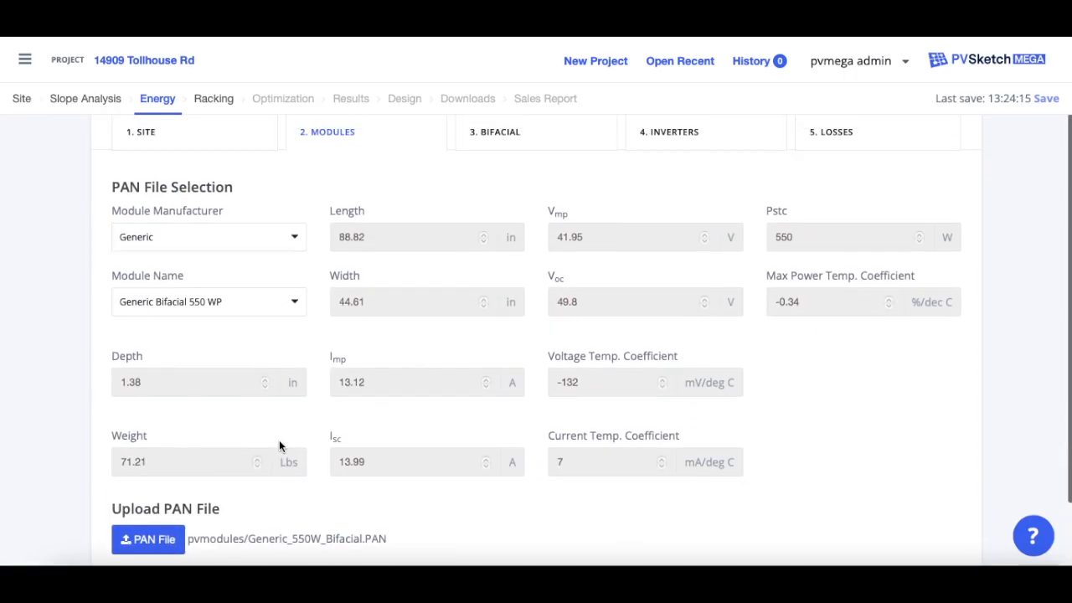
- Examine the energy model's bifacial criteria, then the inverter manufacturers and OND file specifications
{"action": "left_click", "coordinate": [542, 196]}
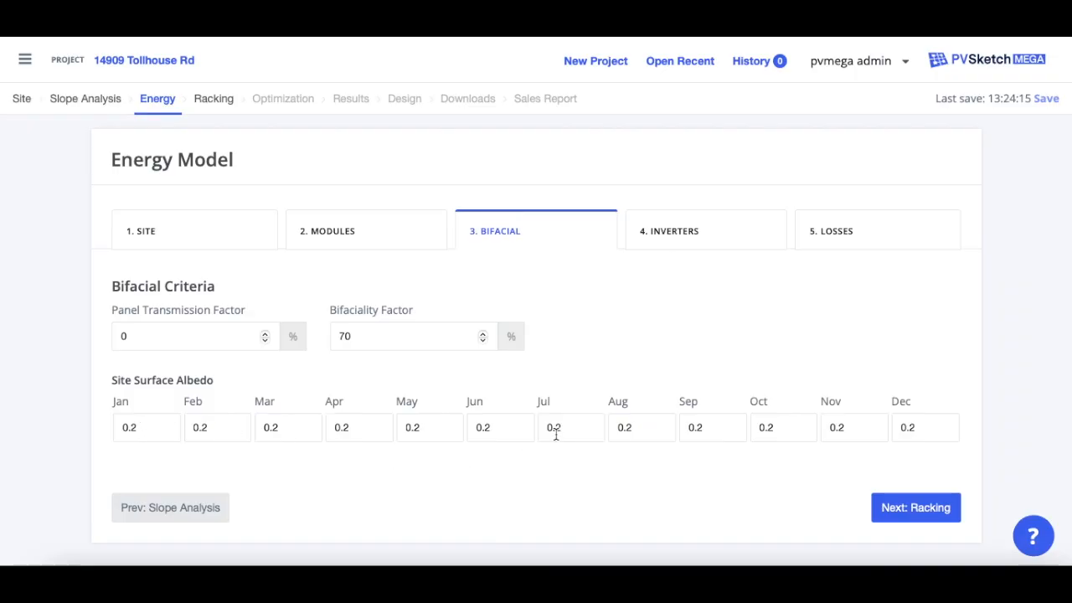
{"action": "left_click", "coordinate": [707, 231]}
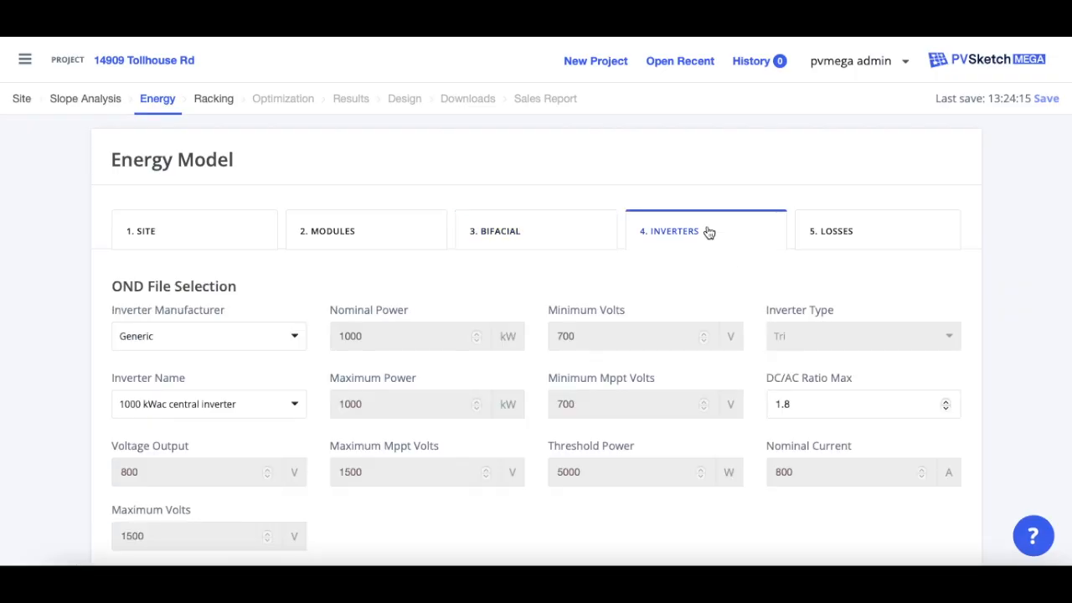
{"action": "scroll", "coordinate": [599, 327], "scroll_direction": "down", "scroll_amount": 2}
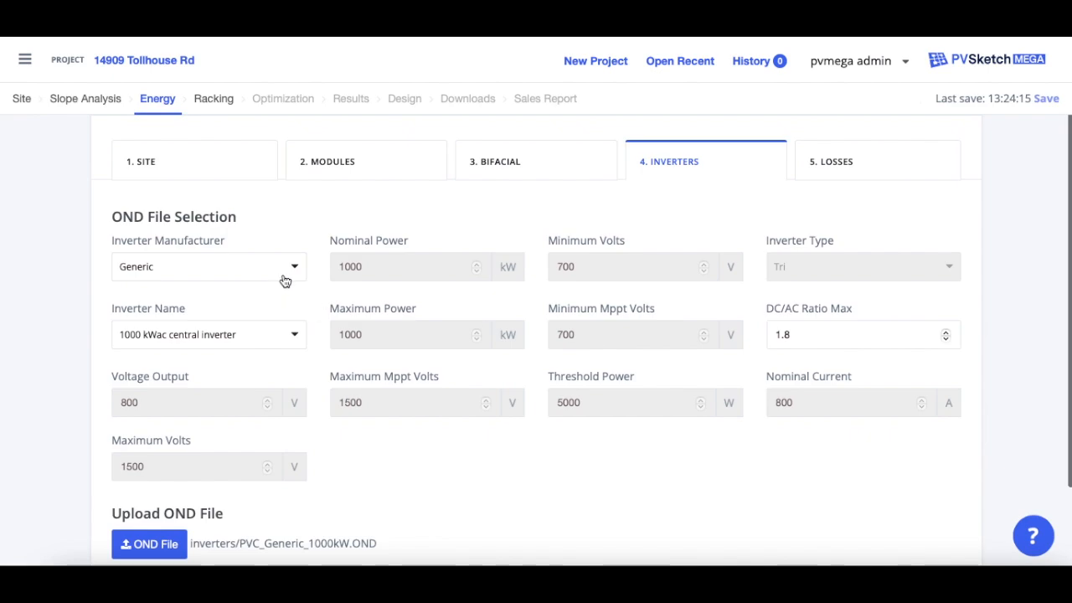
{"action": "left_click", "coordinate": [294, 271]}
{"action": "scroll", "coordinate": [200, 452], "scroll_direction": "down", "scroll_amount": 4}
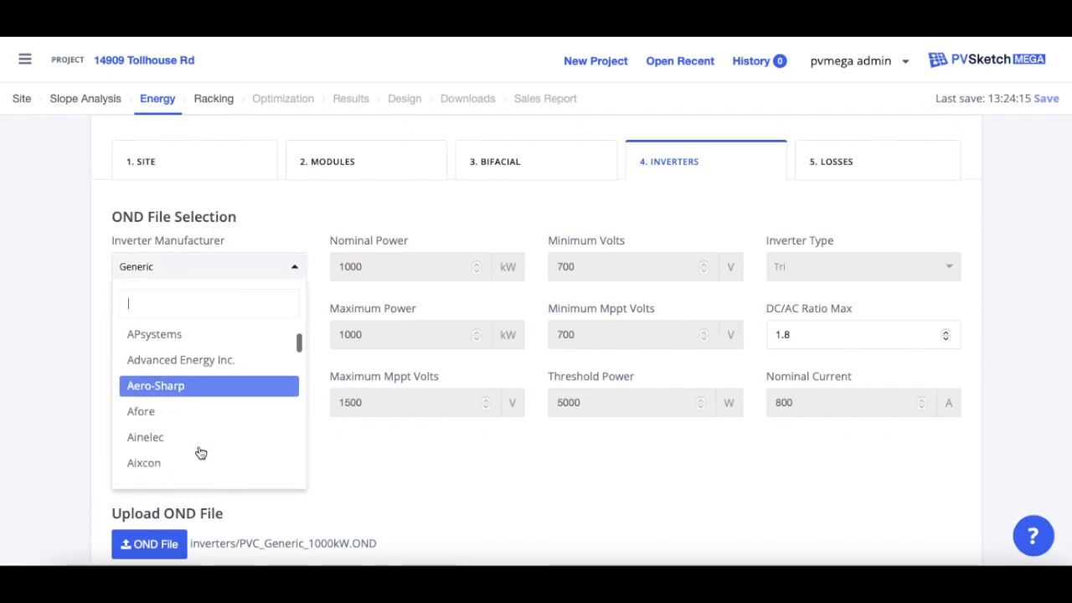
{"action": "left_click", "coordinate": [292, 268]}
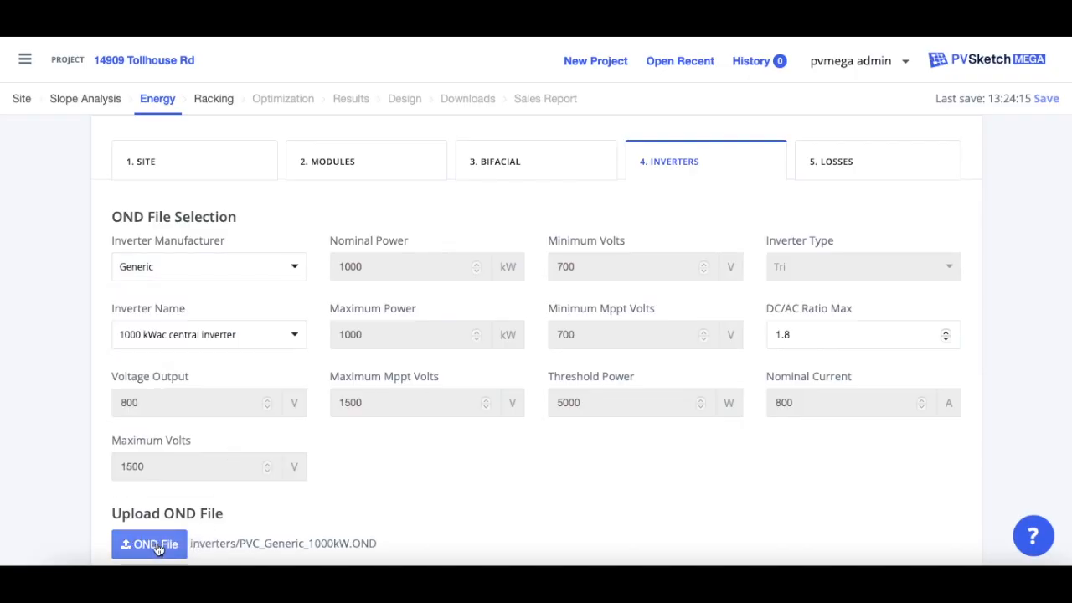
{"action": "scroll", "coordinate": [493, 460], "scroll_direction": "up", "scroll_amount": 2}
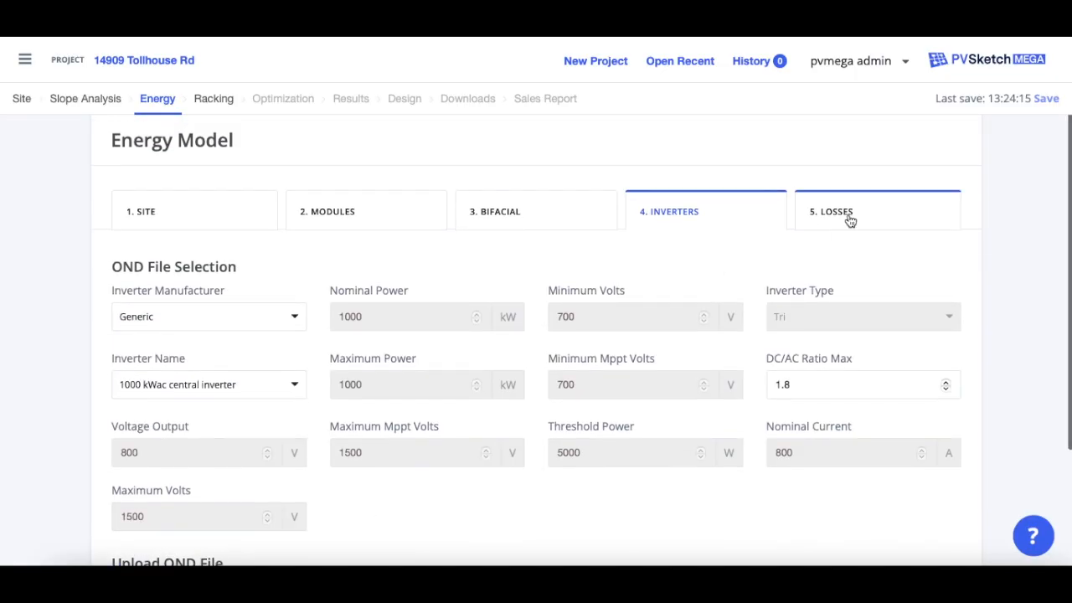
- Review the energy model's loss criteria and soiling losses
{"action": "left_click", "coordinate": [850, 219]}
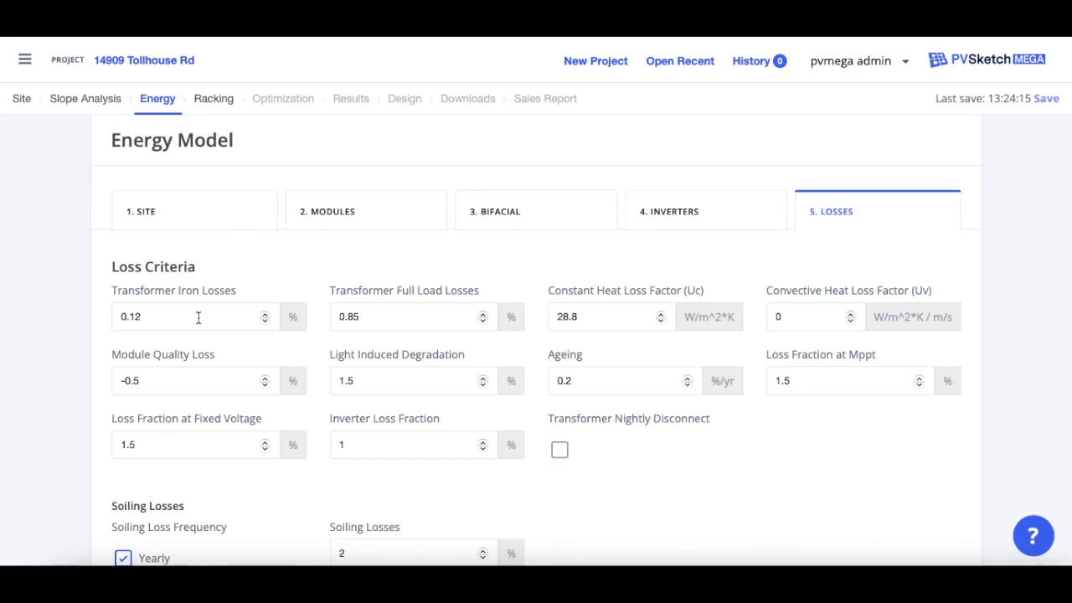
{"action": "scroll", "coordinate": [199, 317], "scroll_direction": "down", "scroll_amount": 3}
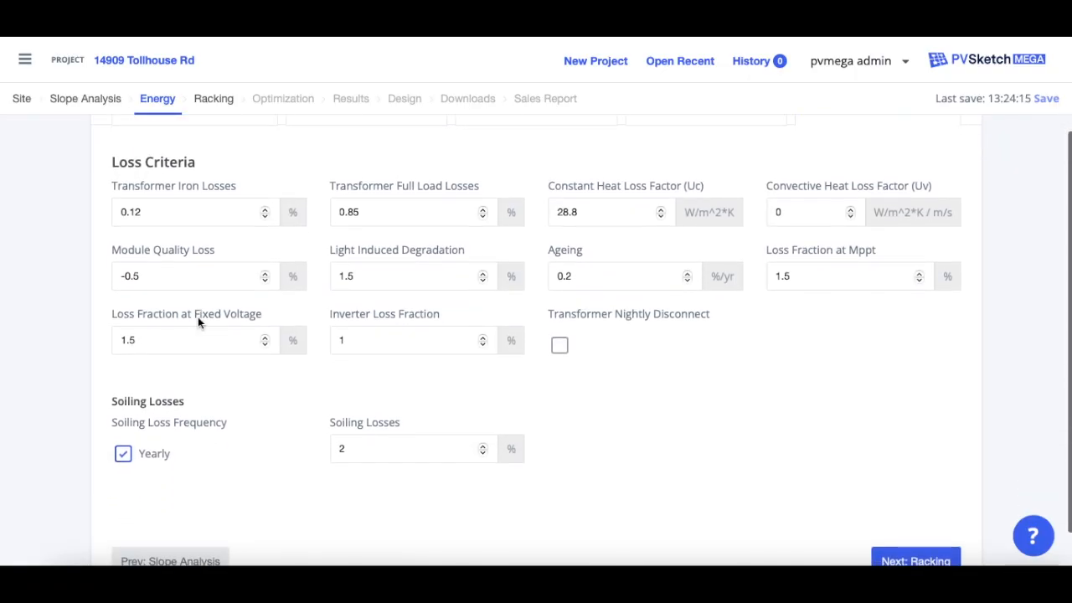
{"action": "scroll", "coordinate": [198, 317], "scroll_direction": "down", "scroll_amount": 1}
{"action": "scroll", "coordinate": [198, 317], "scroll_direction": "up", "scroll_amount": 2}
{"action": "scroll", "coordinate": [249, 261], "scroll_direction": "up", "scroll_amount": 1}
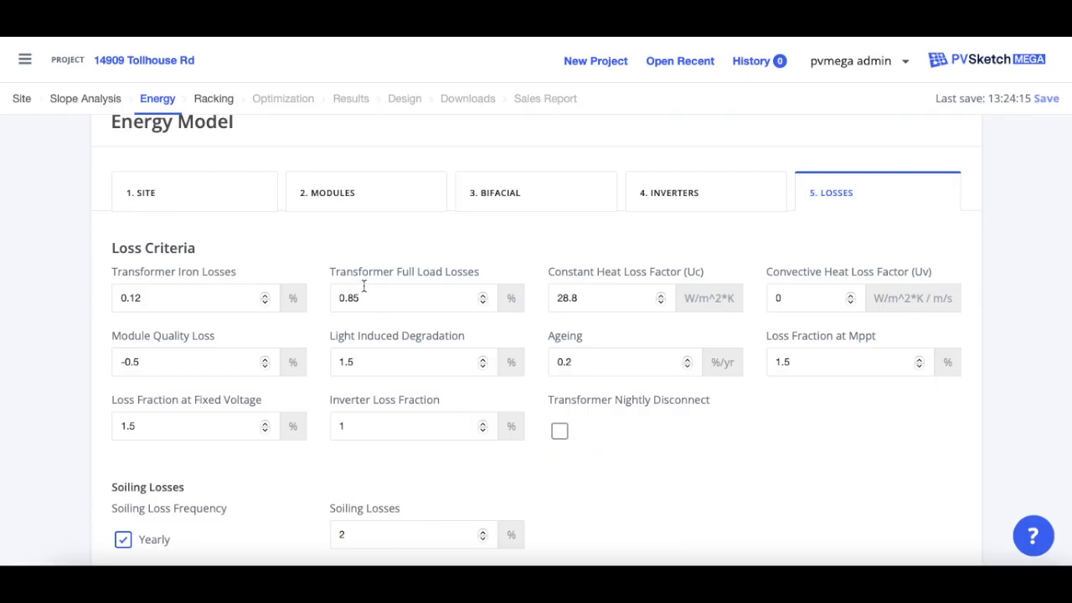
{"action": "scroll", "coordinate": [269, 395], "scroll_direction": "down", "scroll_amount": 2}
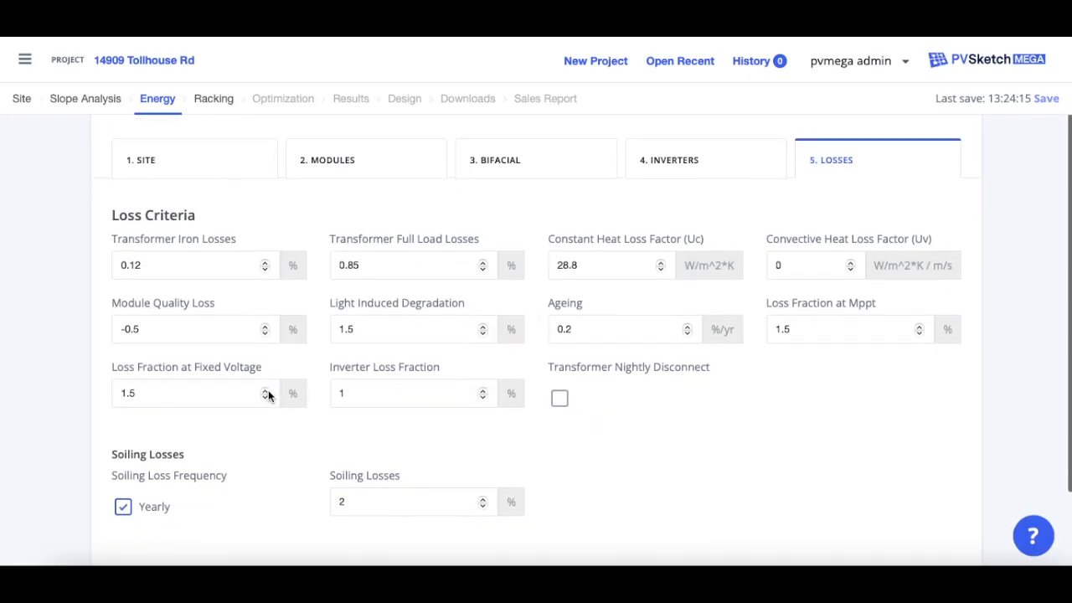
{"action": "scroll", "coordinate": [269, 395], "scroll_direction": "down", "scroll_amount": 1}
- Proceed to Racking Configuration A and unlock GCR from its target value, using GCR as the optimization variable
{"action": "left_click", "coordinate": [892, 538]}
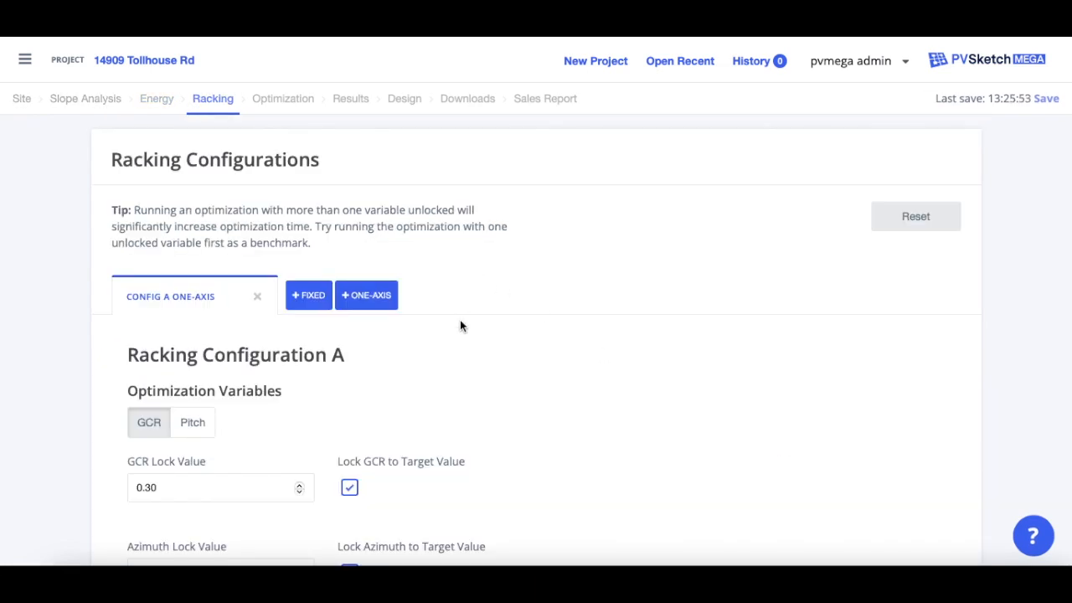
{"action": "scroll", "coordinate": [460, 325], "scroll_direction": "down", "scroll_amount": 3}
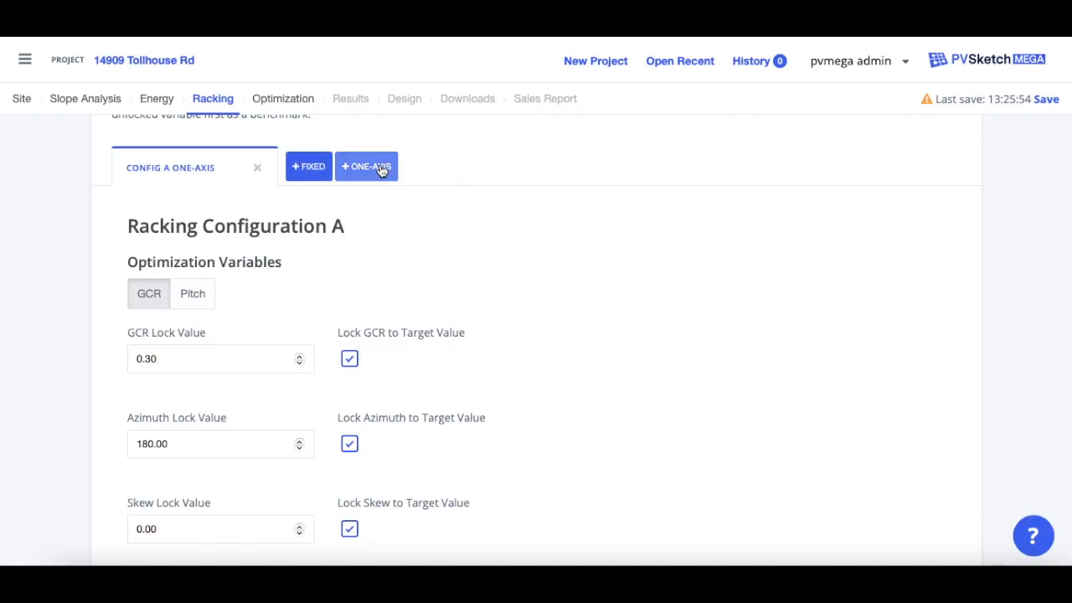
{"action": "scroll", "coordinate": [364, 284], "scroll_direction": "down", "scroll_amount": 1}
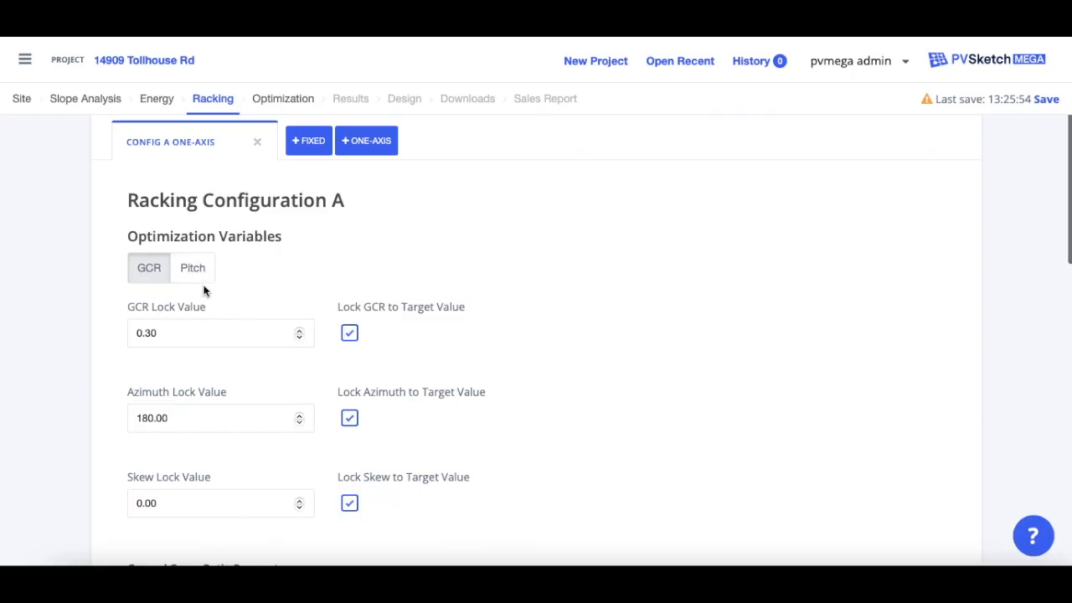
{"action": "scroll", "coordinate": [215, 290], "scroll_direction": "down", "scroll_amount": 2}
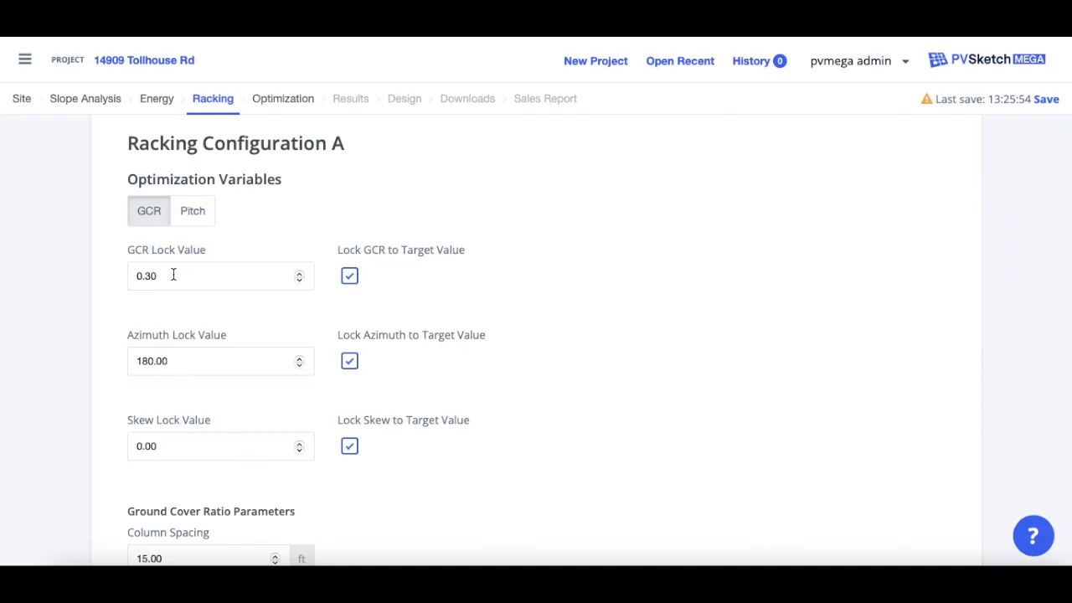
{"action": "left_click", "coordinate": [350, 281]}
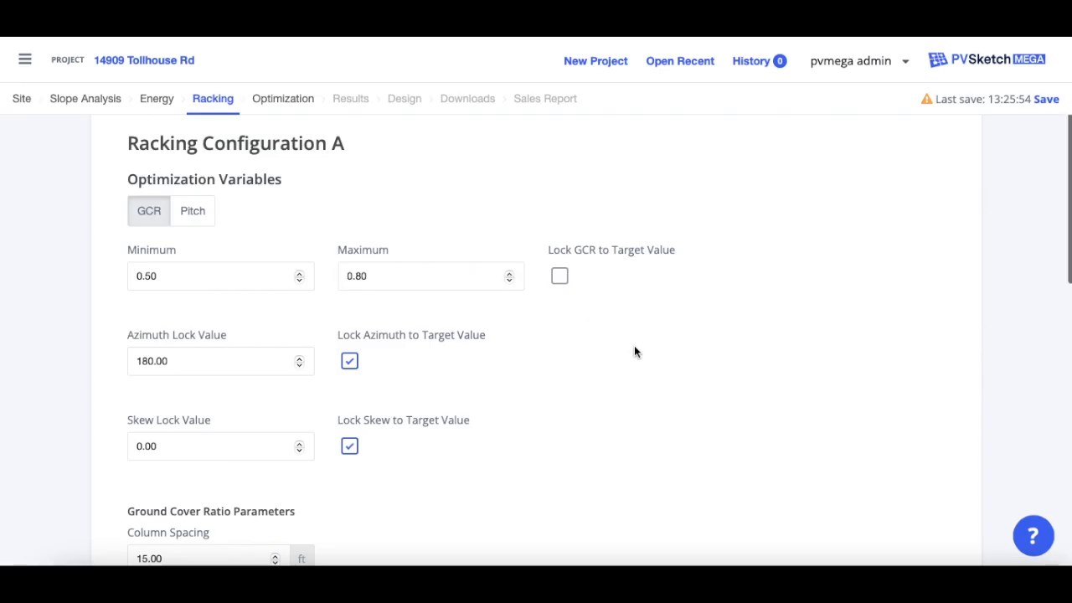
{"action": "left_click", "coordinate": [193, 211]}
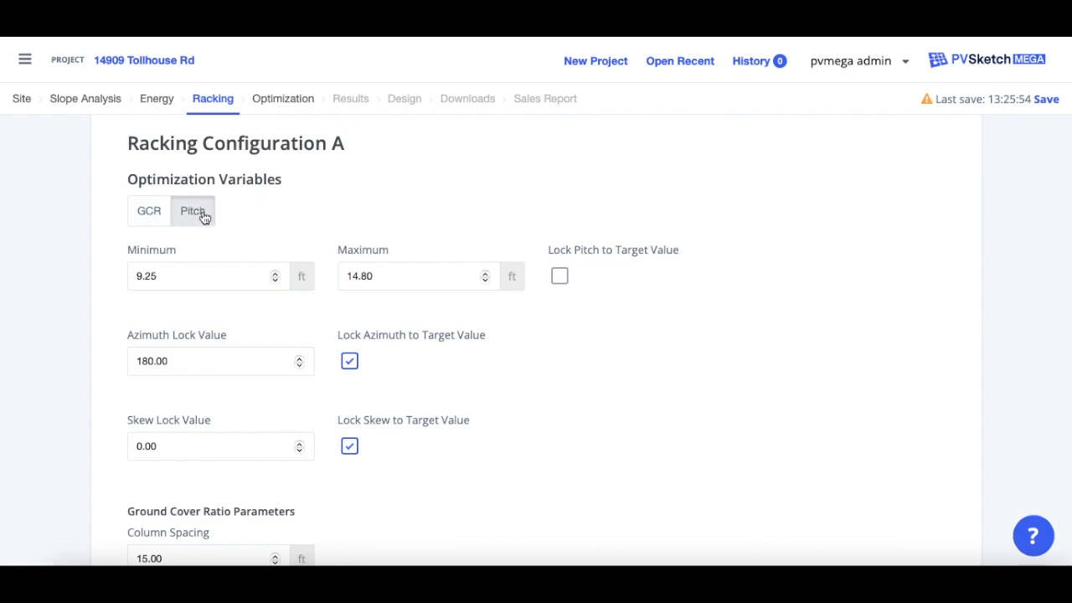
{"action": "left_click", "coordinate": [151, 211]}
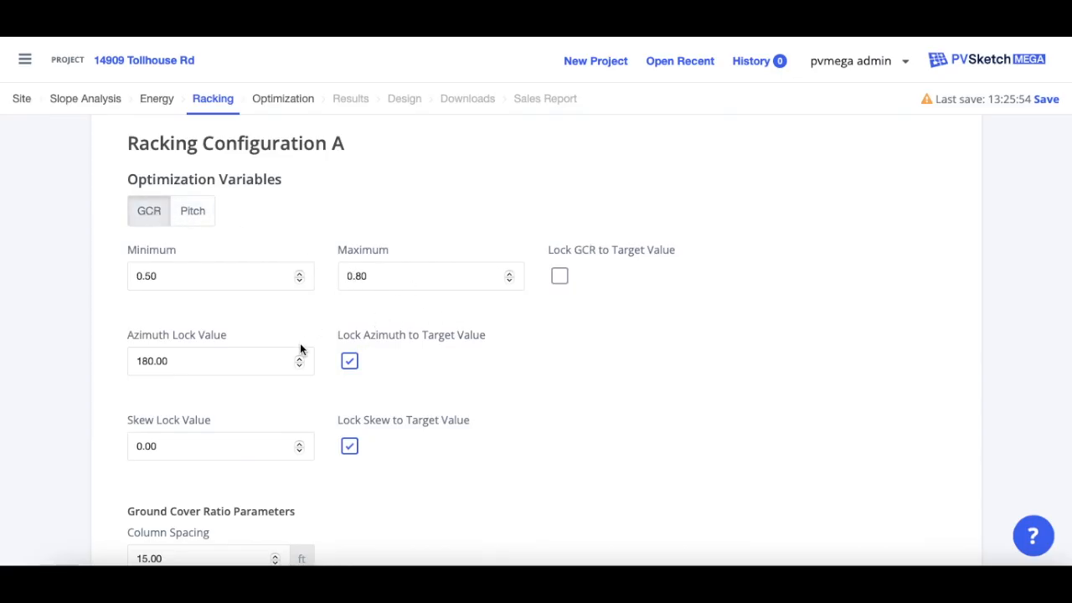
- Choose User Defined as the manufacturer in the one-axis racking specifications
{"action": "scroll", "coordinate": [354, 372], "scroll_direction": "down", "scroll_amount": 3}
{"action": "scroll", "coordinate": [355, 371], "scroll_direction": "down", "scroll_amount": 1}
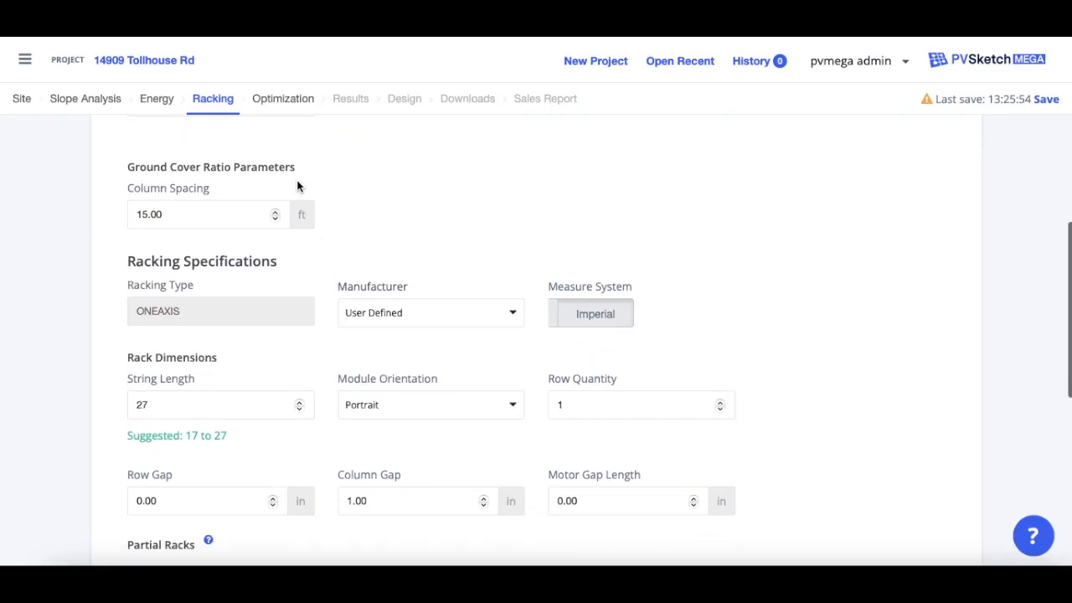
{"action": "scroll", "coordinate": [302, 193], "scroll_direction": "down", "scroll_amount": 1}
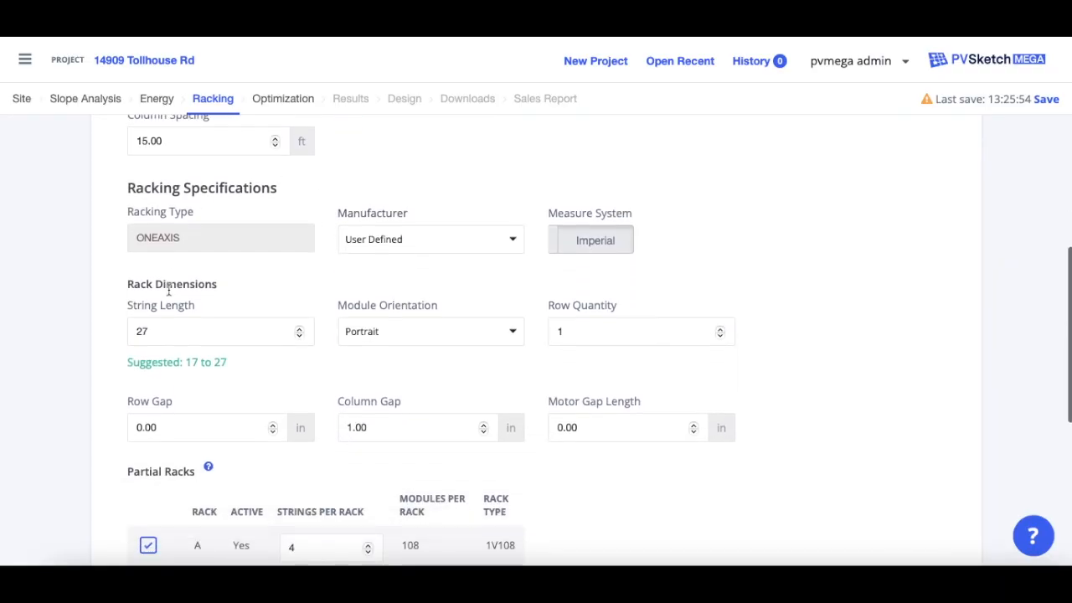
{"action": "scroll", "coordinate": [169, 290], "scroll_direction": "down", "scroll_amount": 1}
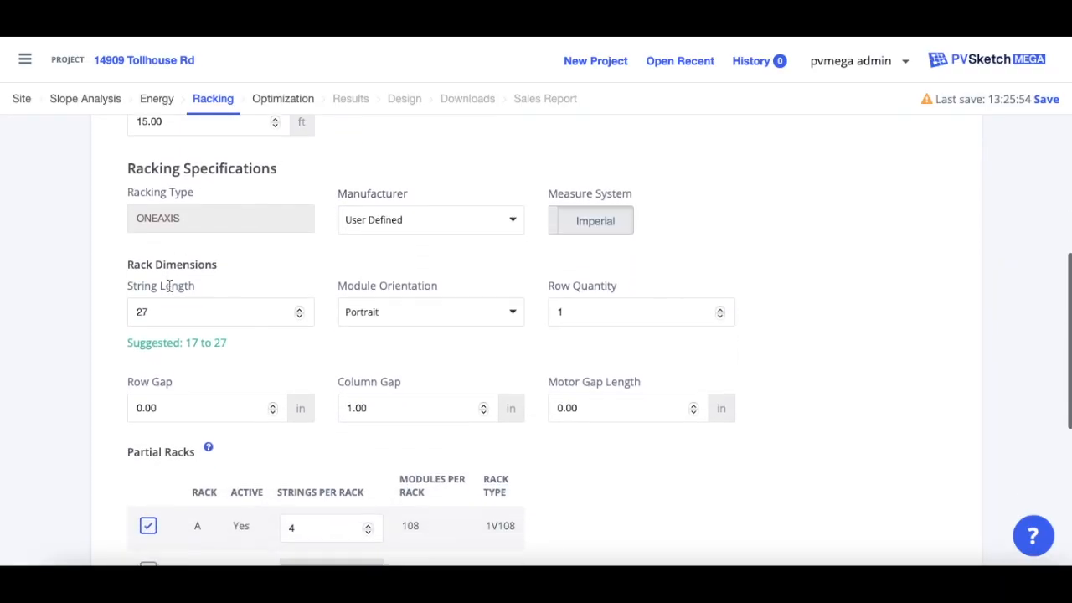
{"action": "left_click", "coordinate": [513, 211]}
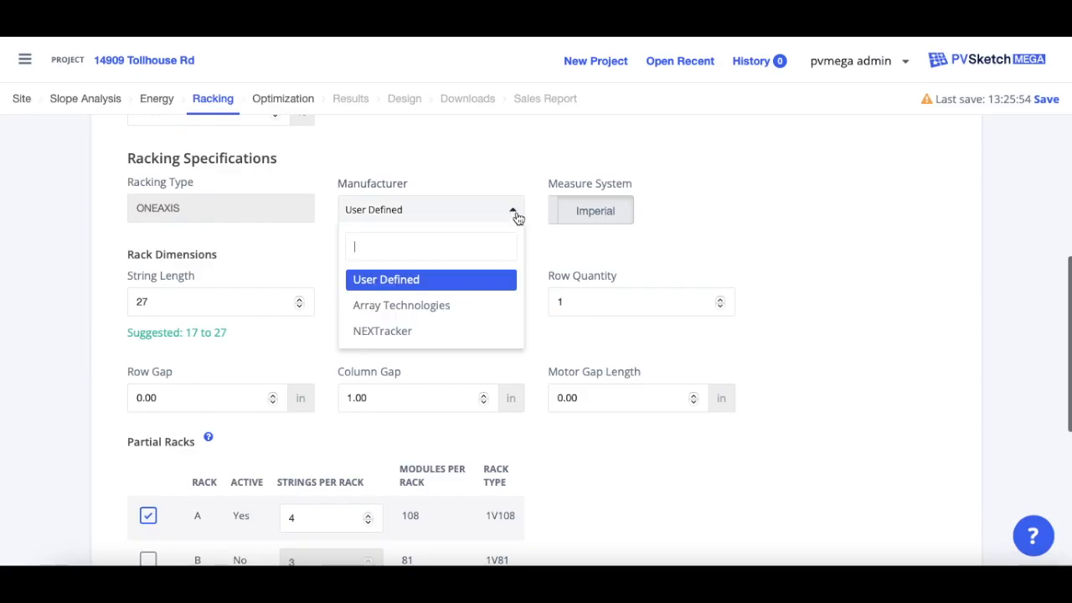
{"action": "left_click", "coordinate": [407, 281]}
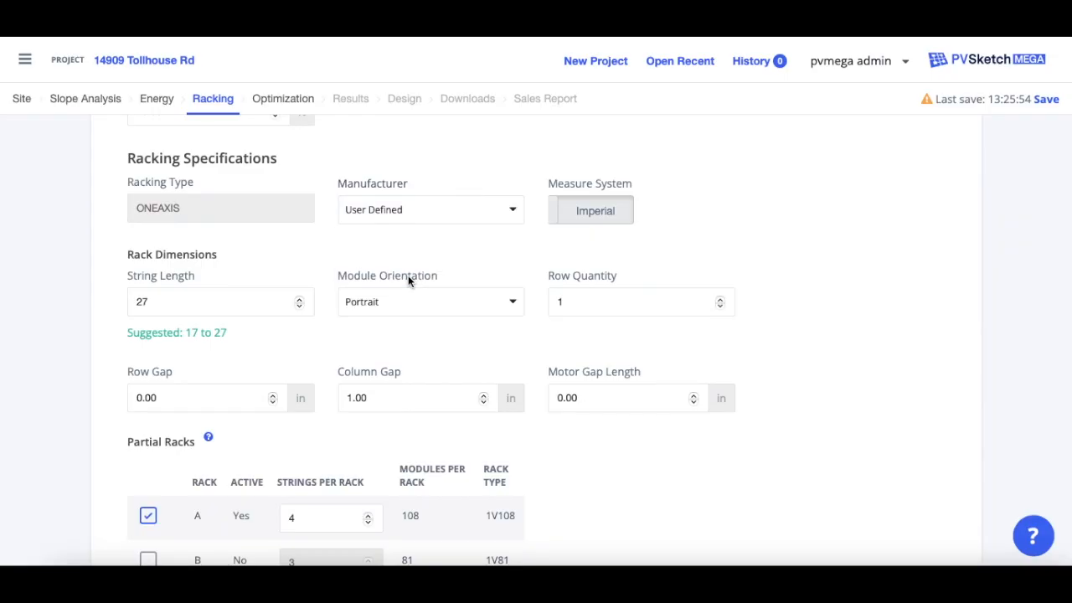
- Activate partial racks B, C and D alongside rack A in the racking configuration
{"action": "scroll", "coordinate": [258, 304], "scroll_direction": "down", "scroll_amount": 1}
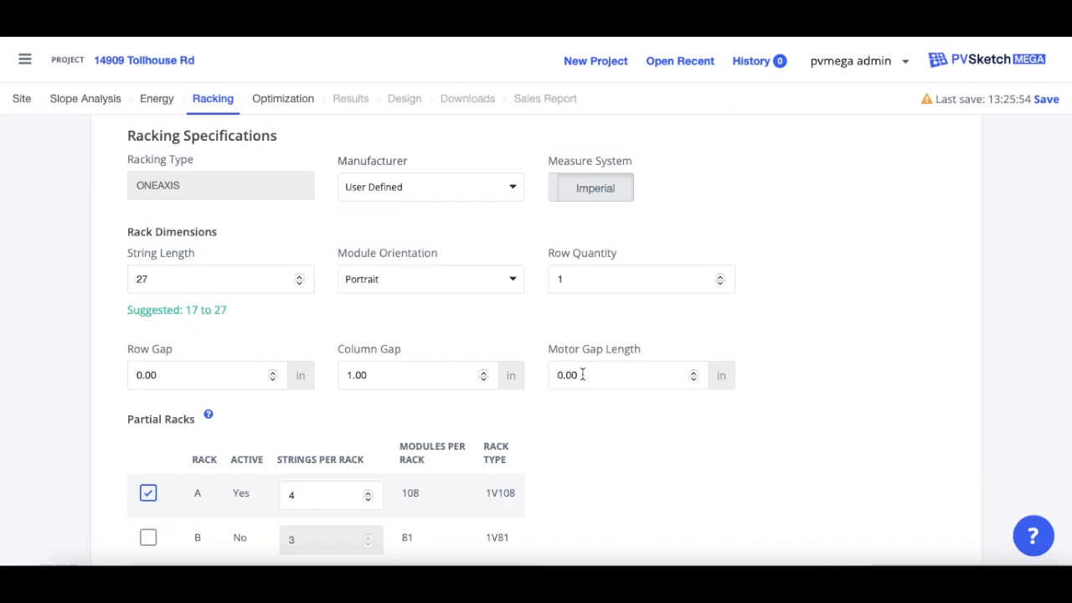
{"action": "scroll", "coordinate": [582, 373], "scroll_direction": "down", "scroll_amount": 1}
{"action": "scroll", "coordinate": [581, 371], "scroll_direction": "down", "scroll_amount": 1}
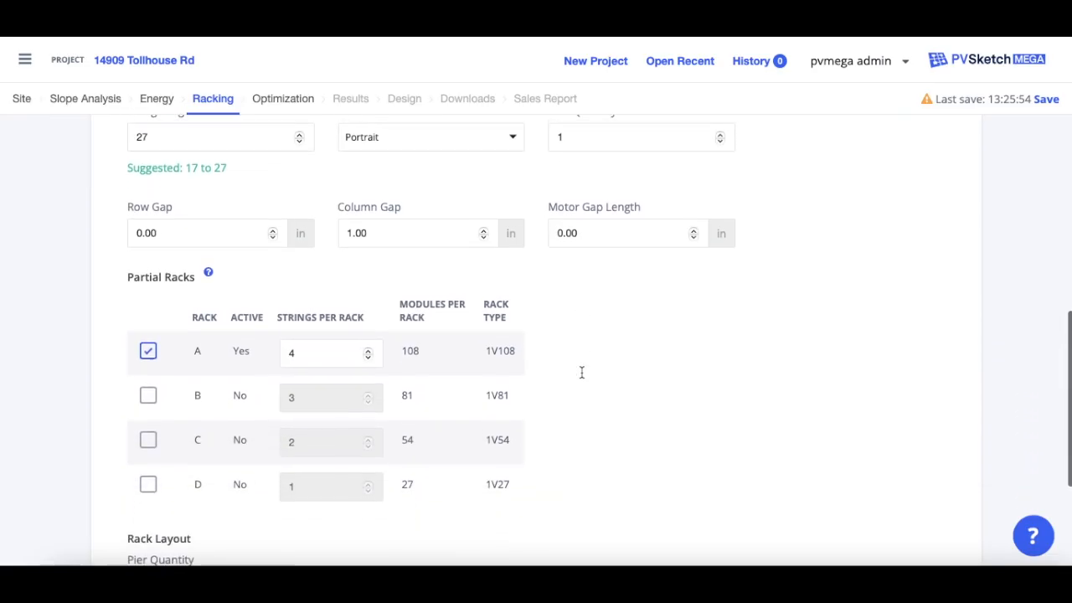
{"action": "scroll", "coordinate": [581, 371], "scroll_direction": "down", "scroll_amount": 1}
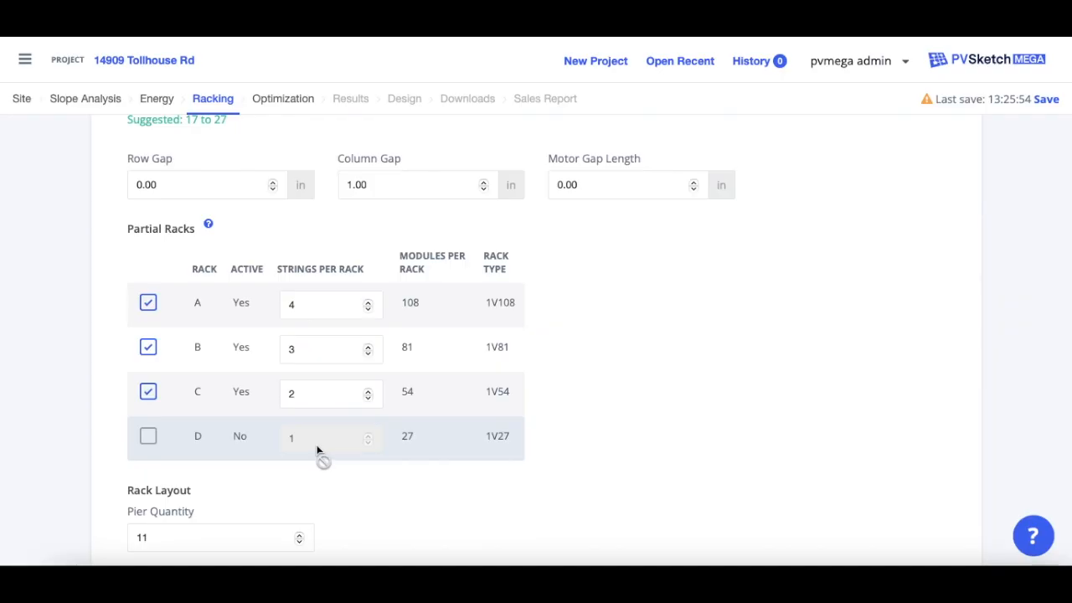
{"action": "left_click", "coordinate": [148, 439]}
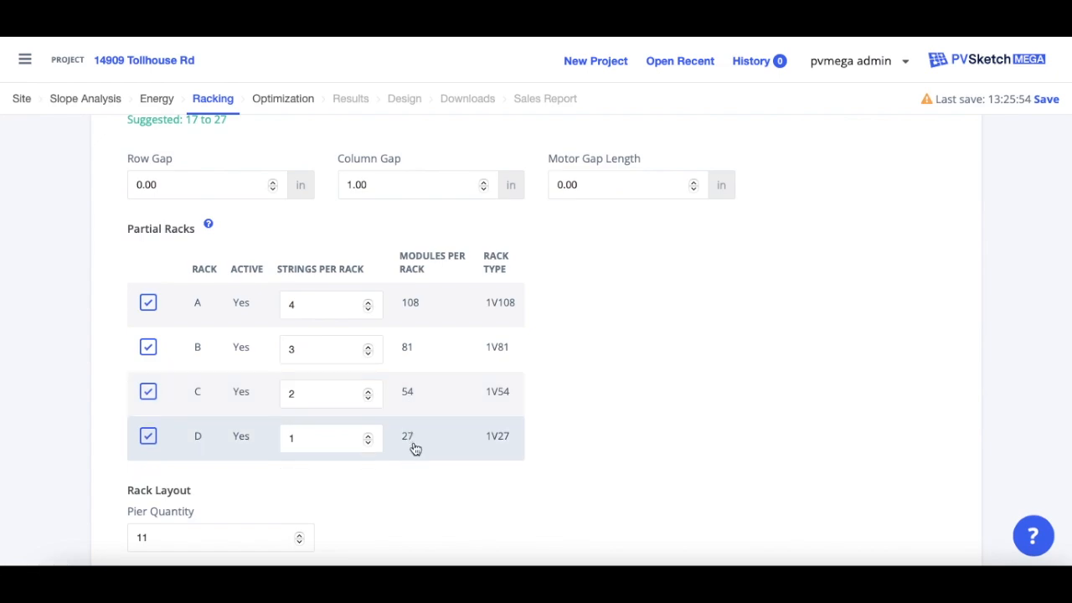
- Review the pier quantity and rack modelling values of the one-axis racking configuration
{"action": "scroll", "coordinate": [149, 436], "scroll_direction": "down", "scroll_amount": 2}
{"action": "double_click", "coordinate": [188, 344]}
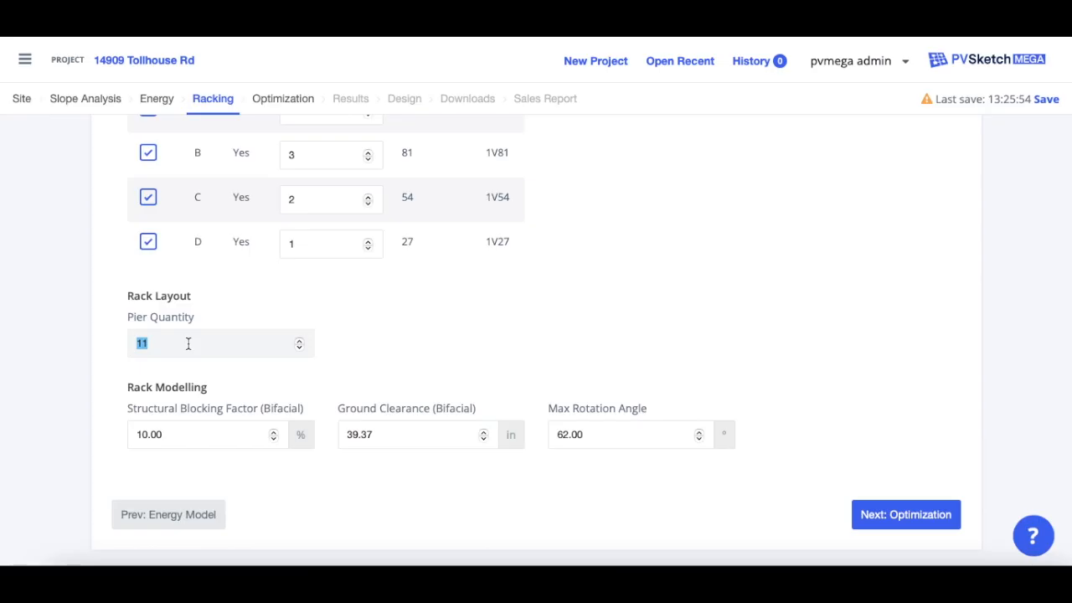
{"action": "left_click", "coordinate": [262, 474]}
{"action": "scroll", "coordinate": [262, 475], "scroll_direction": "down", "scroll_amount": 1}
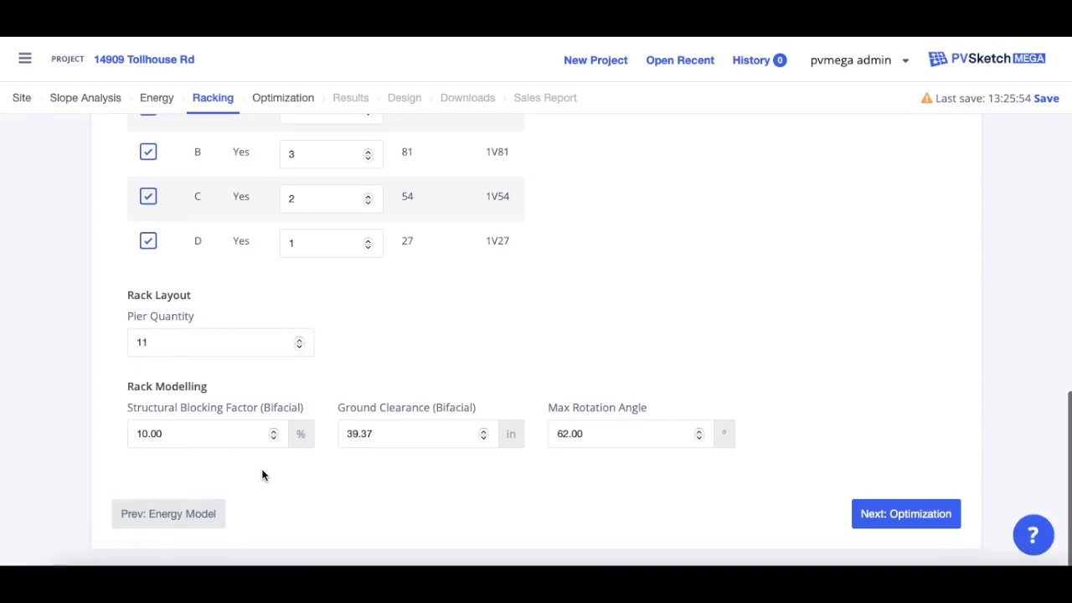
- Add a fixed racking configuration alongside the one-axis one and unlock its GCR from the target value
{"action": "scroll", "coordinate": [432, 371], "scroll_direction": "up", "scroll_amount": 12}
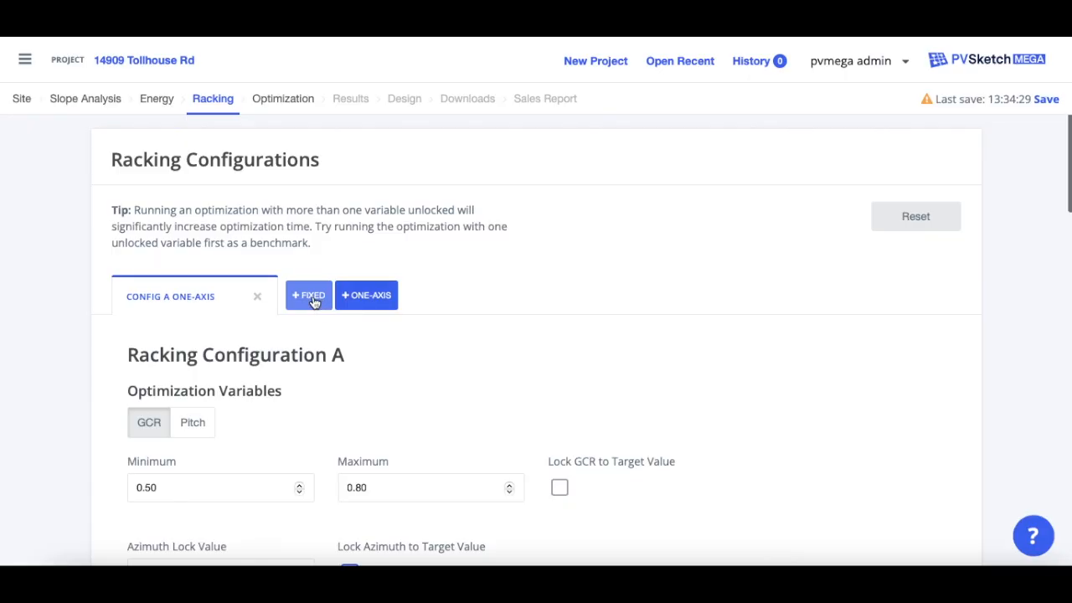
{"action": "left_click", "coordinate": [311, 299]}
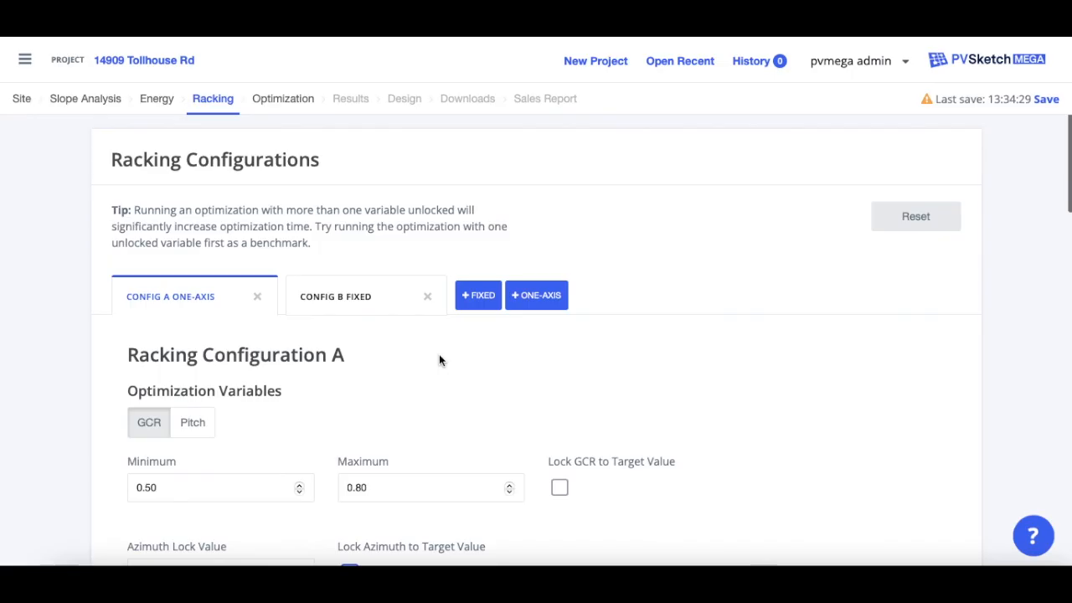
{"action": "left_click", "coordinate": [388, 309]}
{"action": "scroll", "coordinate": [377, 335], "scroll_direction": "down", "scroll_amount": 2}
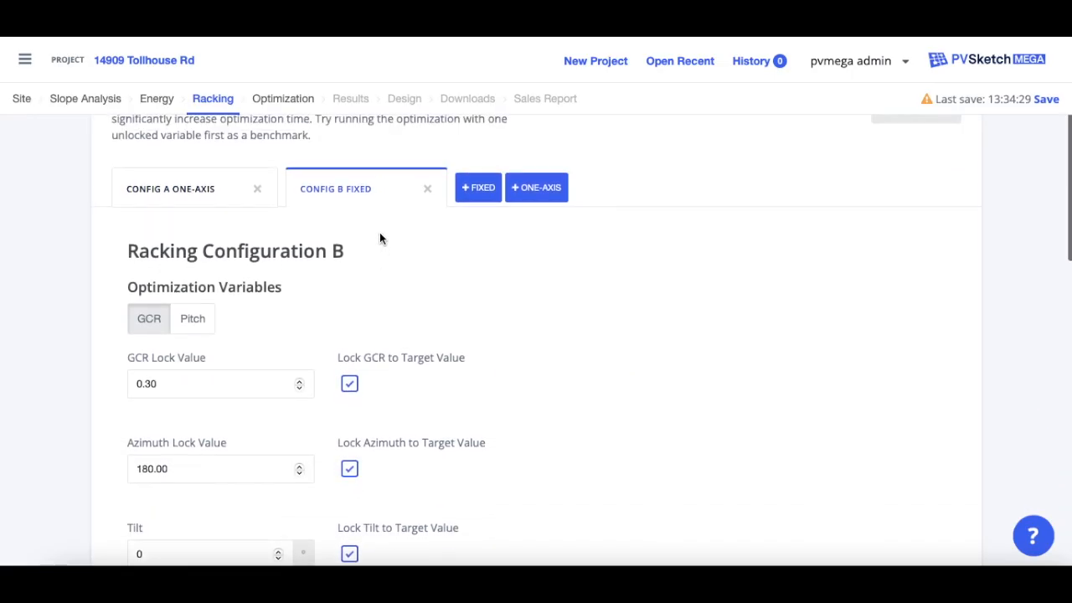
{"action": "scroll", "coordinate": [381, 282], "scroll_direction": "down", "scroll_amount": 2}
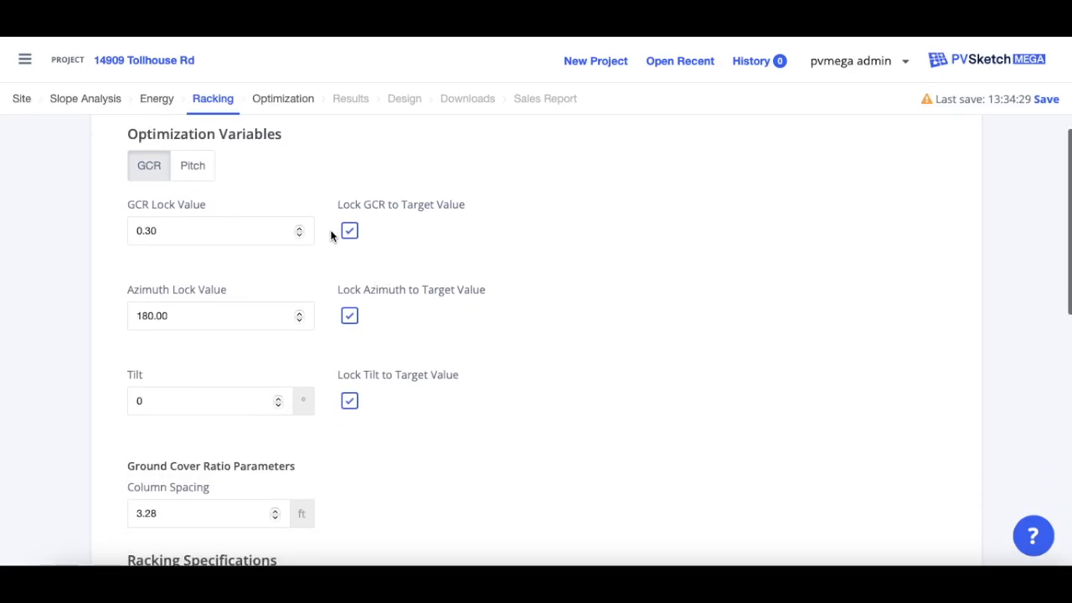
{"action": "left_click", "coordinate": [349, 231]}
{"action": "scroll", "coordinate": [266, 389], "scroll_direction": "down", "scroll_amount": 1}
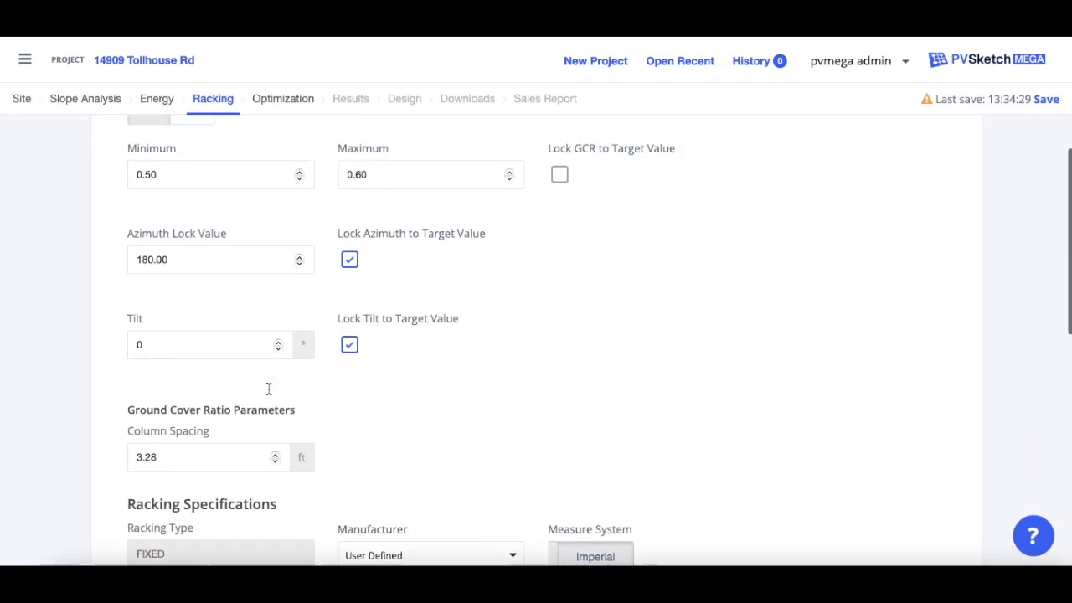
- Examine the fixed configuration's column spacing, racking specifications, rack dimensions, partial racks, pier quantity and rack modelling values
{"action": "scroll", "coordinate": [278, 377], "scroll_direction": "down", "scroll_amount": 2}
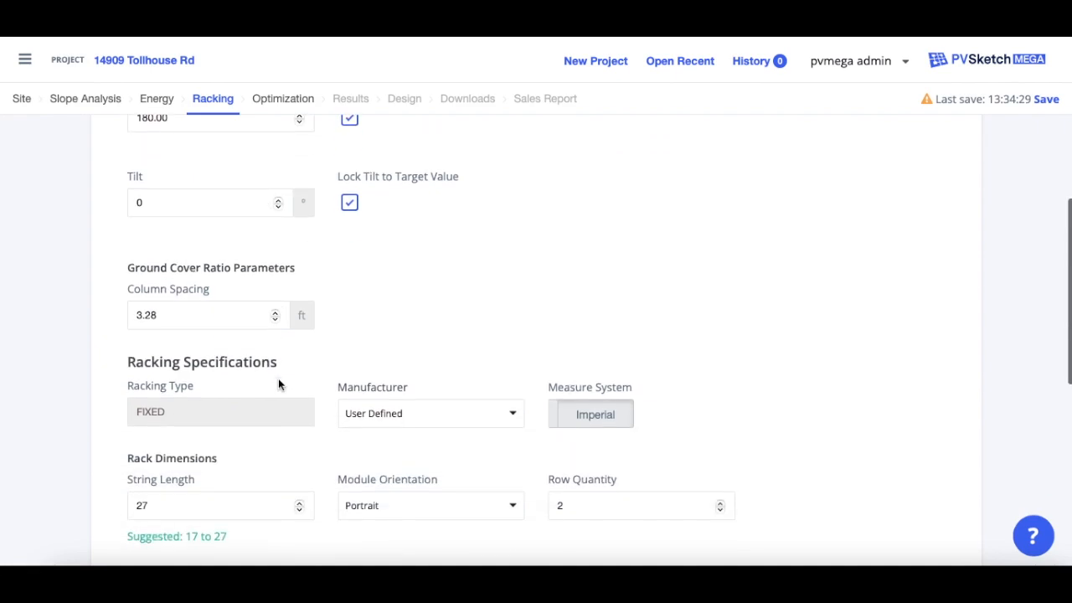
{"action": "scroll", "coordinate": [308, 324], "scroll_direction": "down", "scroll_amount": 1}
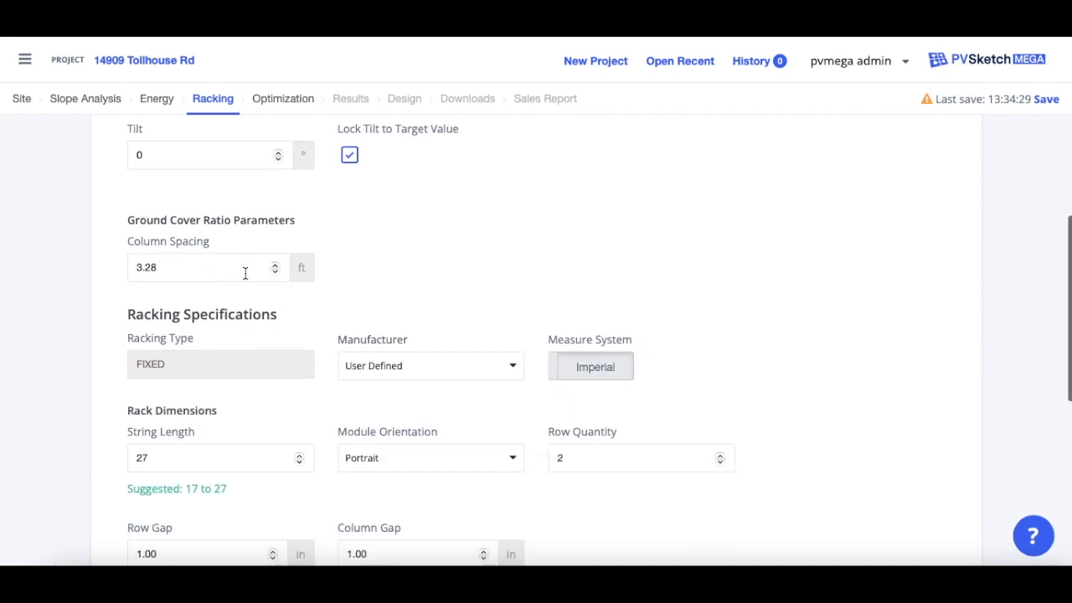
{"action": "scroll", "coordinate": [377, 329], "scroll_direction": "down", "scroll_amount": 3}
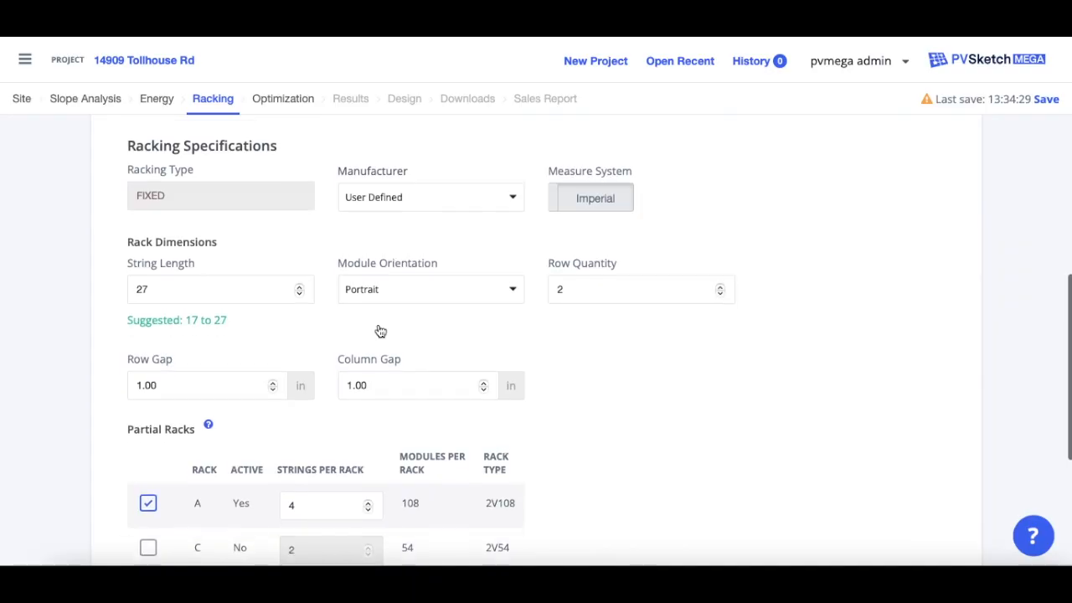
{"action": "scroll", "coordinate": [276, 305], "scroll_direction": "down", "scroll_amount": 1}
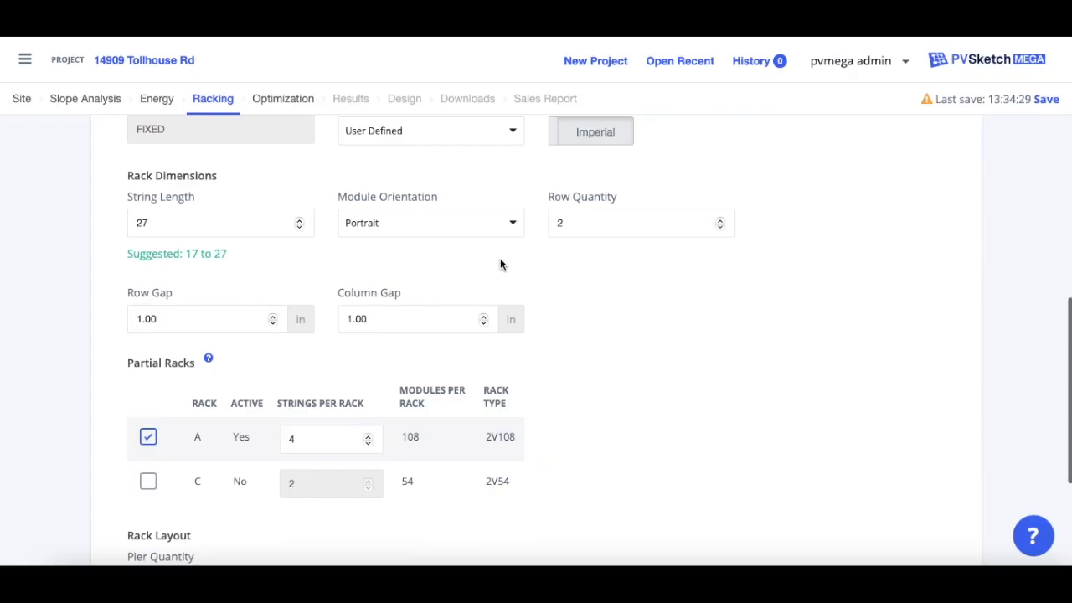
{"action": "scroll", "coordinate": [446, 261], "scroll_direction": "up", "scroll_amount": 1}
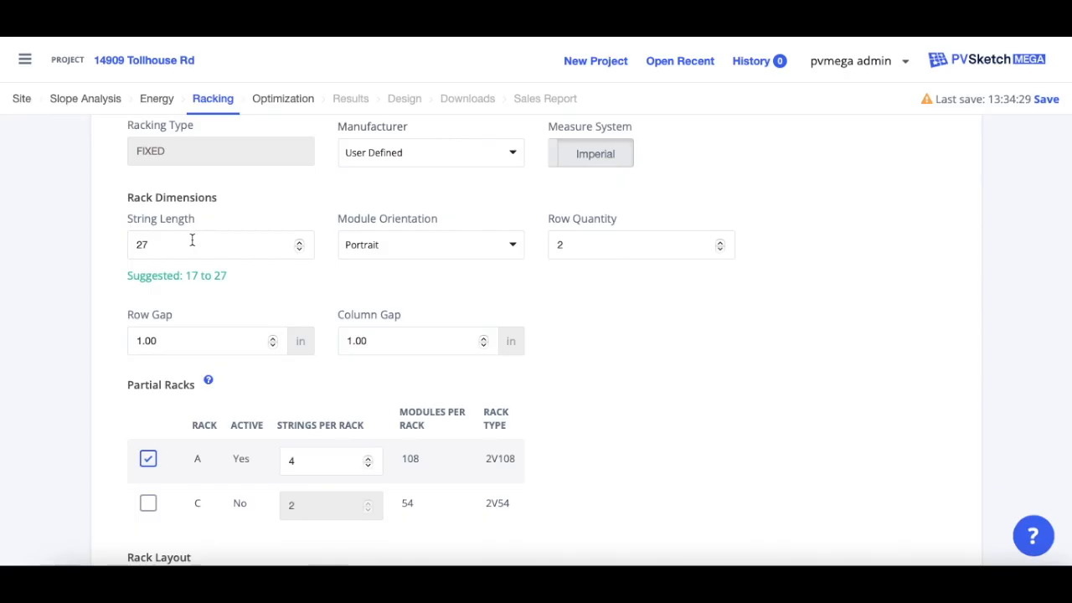
{"action": "scroll", "coordinate": [608, 247], "scroll_direction": "down", "scroll_amount": 3}
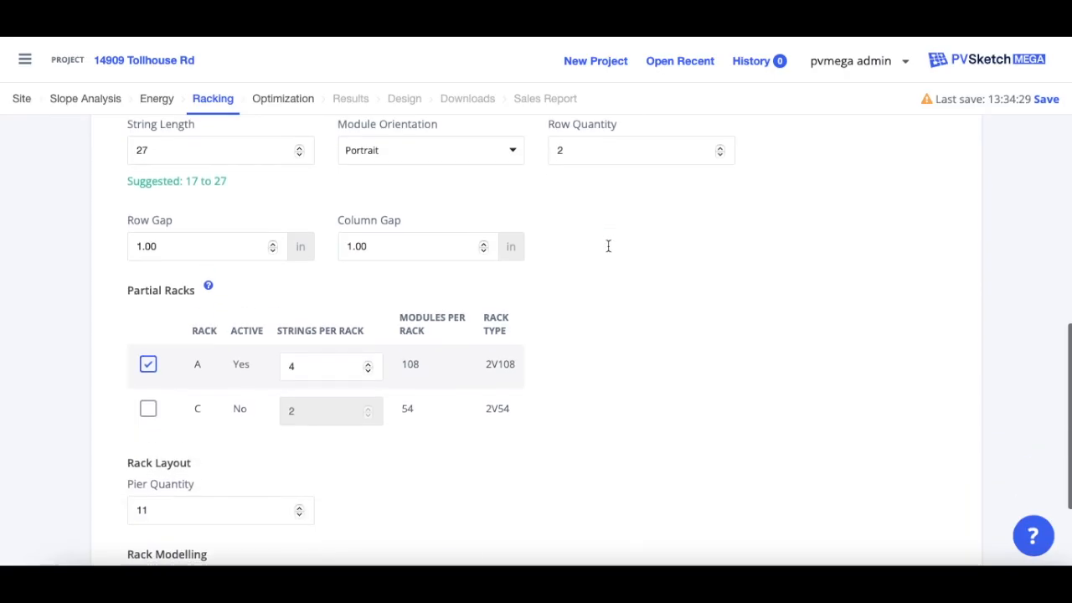
{"action": "scroll", "coordinate": [607, 245], "scroll_direction": "up", "scroll_amount": 1}
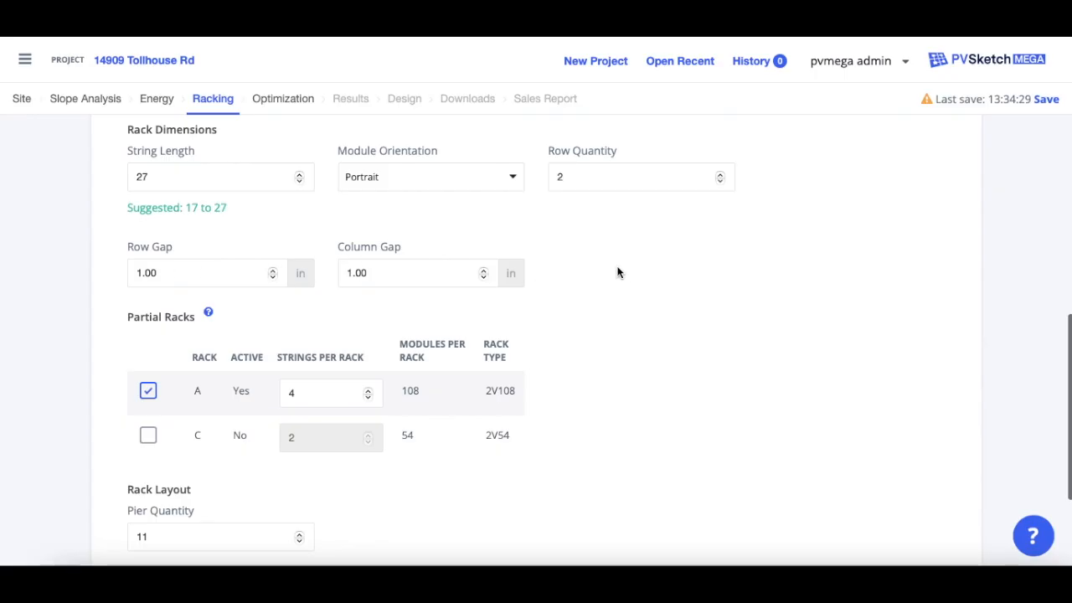
{"action": "scroll", "coordinate": [395, 402], "scroll_direction": "down", "scroll_amount": 2}
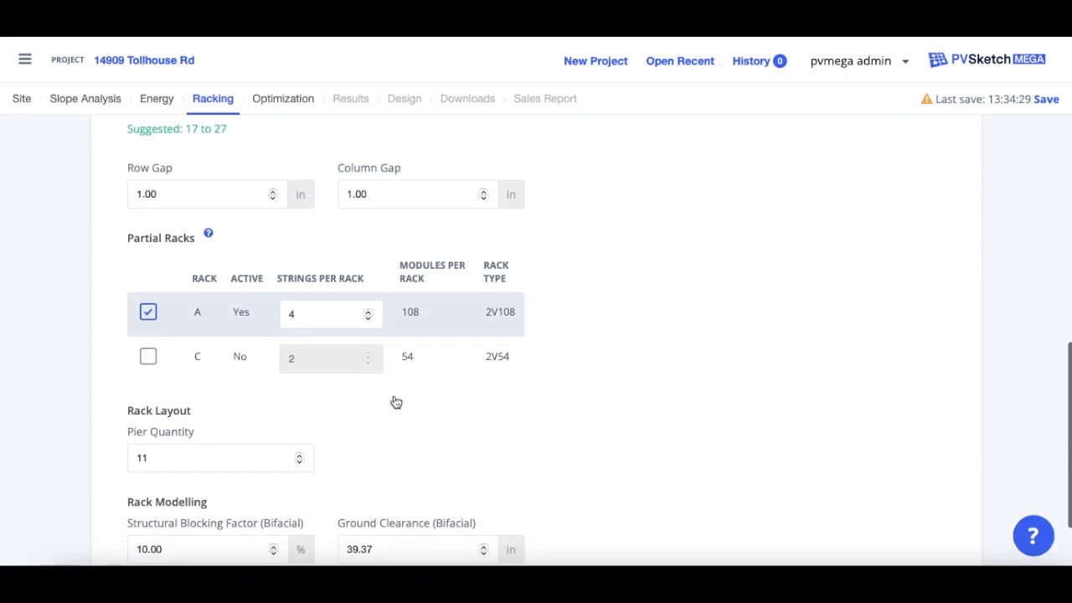
{"action": "scroll", "coordinate": [187, 323], "scroll_direction": "down", "scroll_amount": 1}
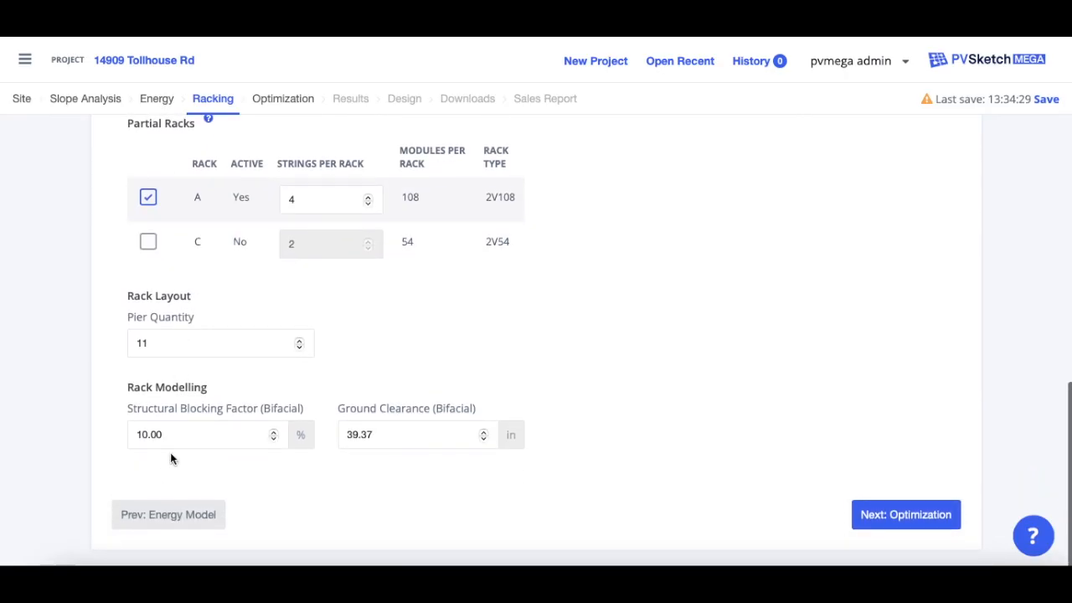
- Proceed from the racking configurations to the Optimization stage
{"action": "left_click", "coordinate": [899, 520]}
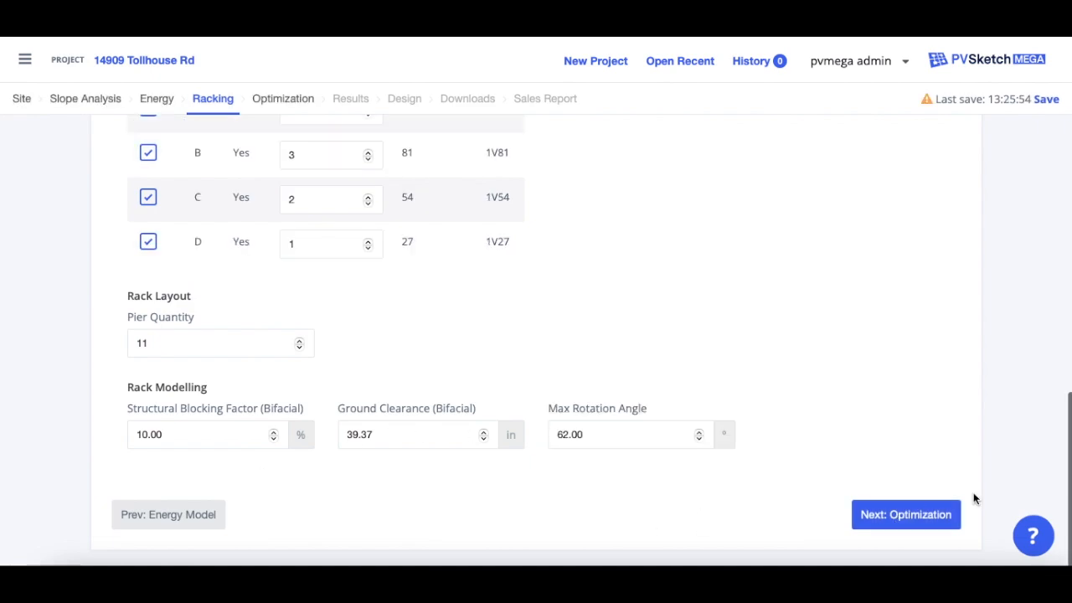
{"action": "left_click", "coordinate": [928, 520]}
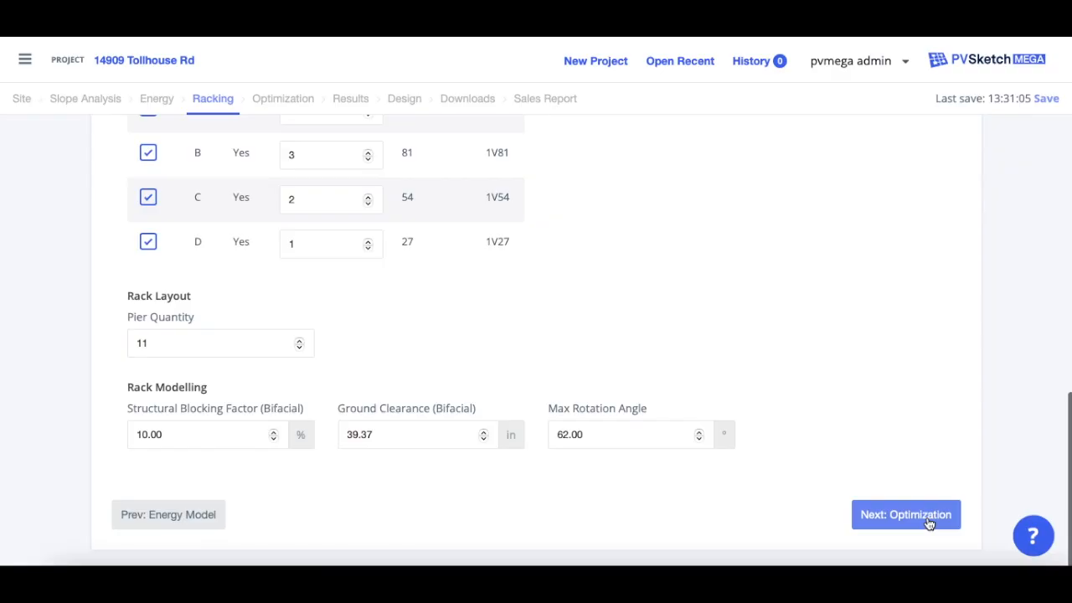
{"action": "left_click", "coordinate": [928, 520]}
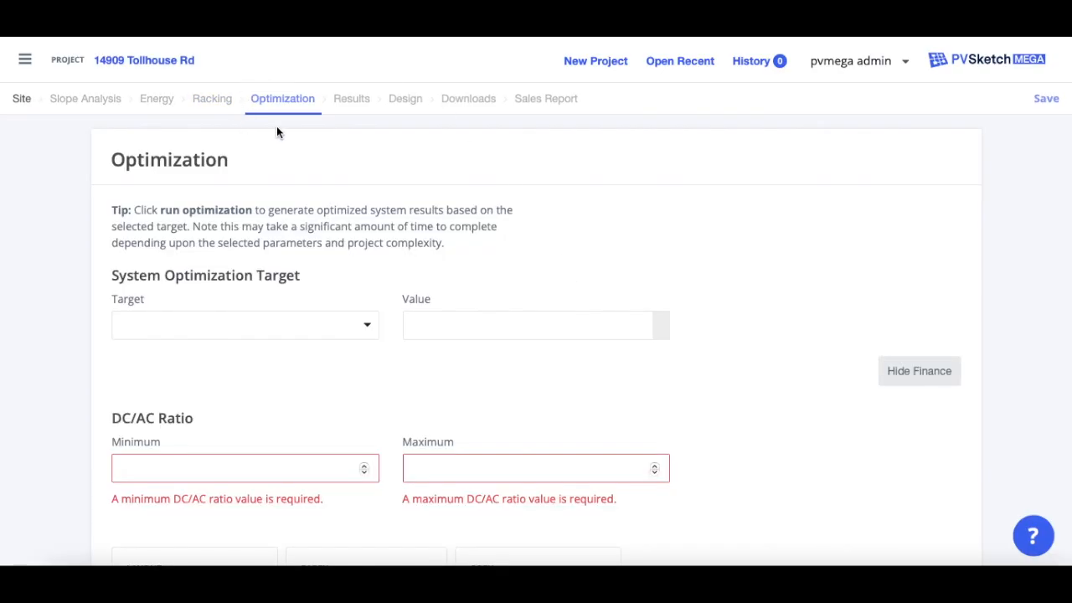
- Try Max AC System Size, Max DC System Size and System Production as the system optimization target
{"action": "left_click", "coordinate": [367, 328]}
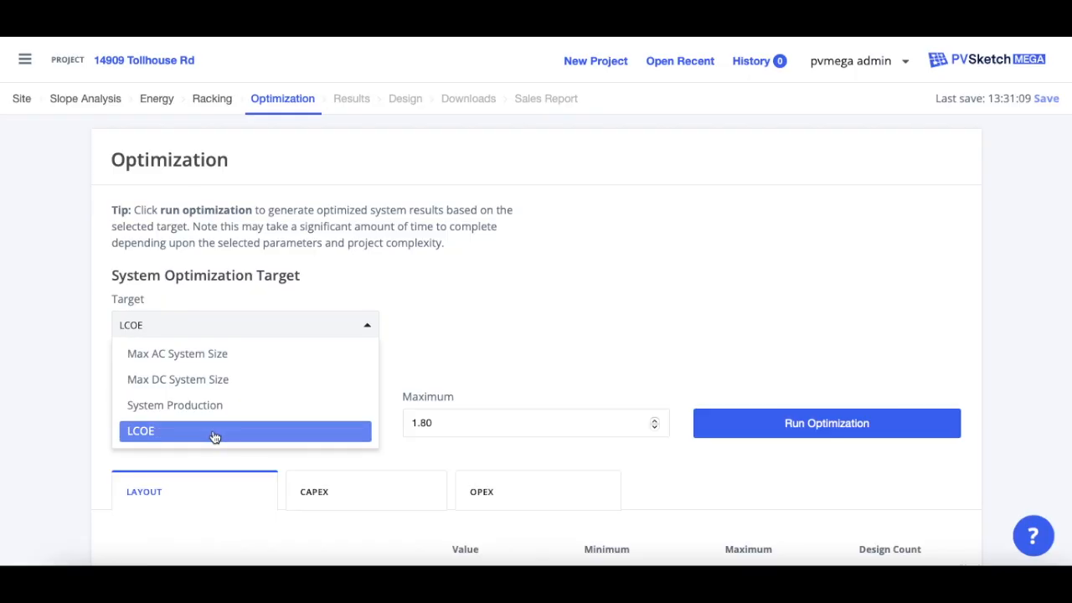
{"action": "left_click", "coordinate": [234, 353]}
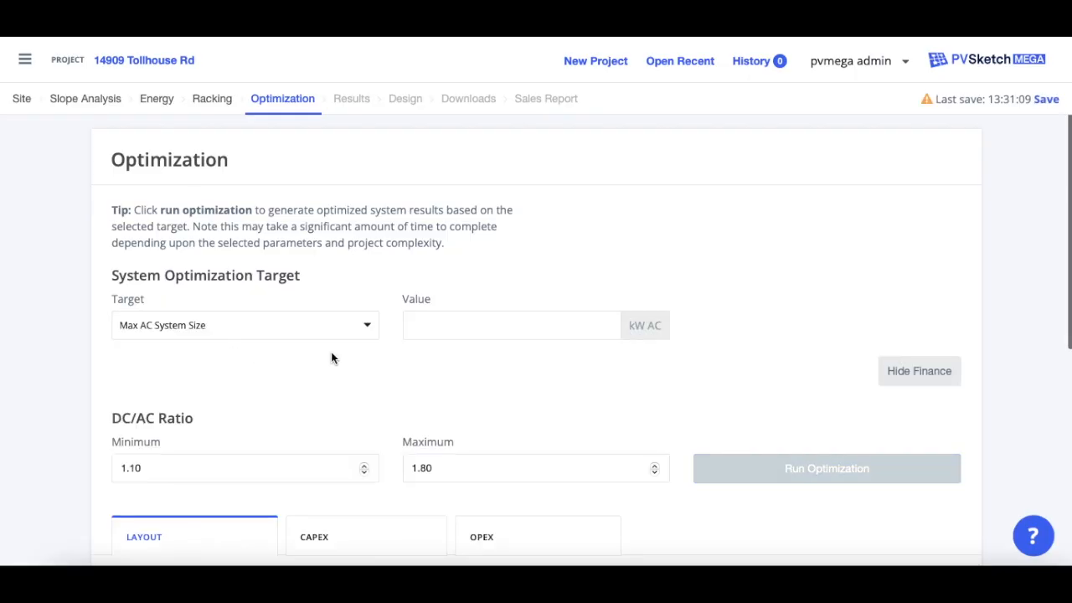
{"action": "left_click", "coordinate": [365, 335]}
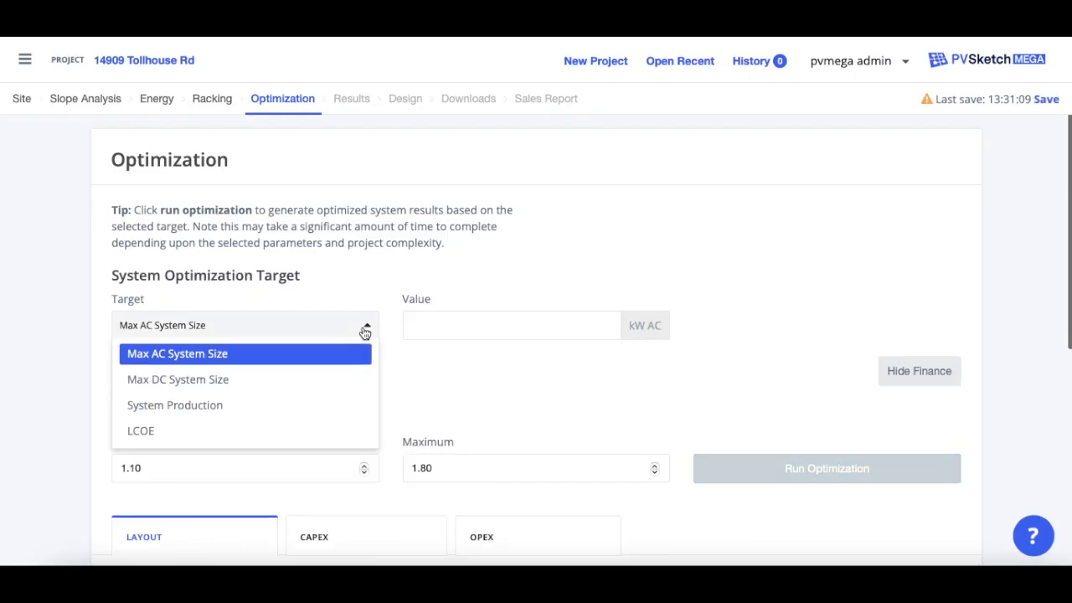
{"action": "left_click", "coordinate": [263, 381]}
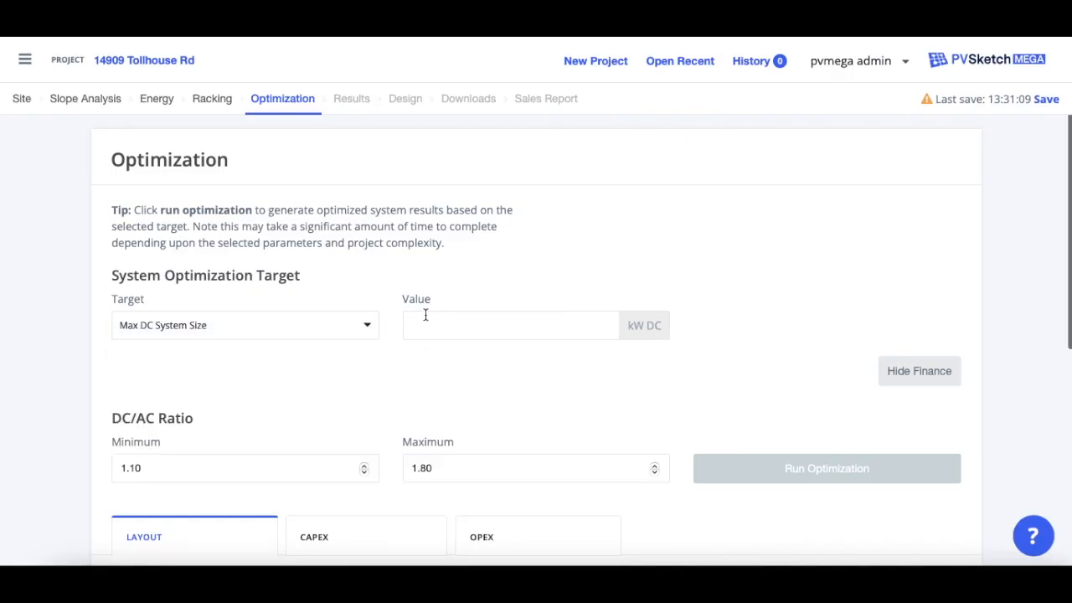
{"action": "left_click", "coordinate": [369, 326]}
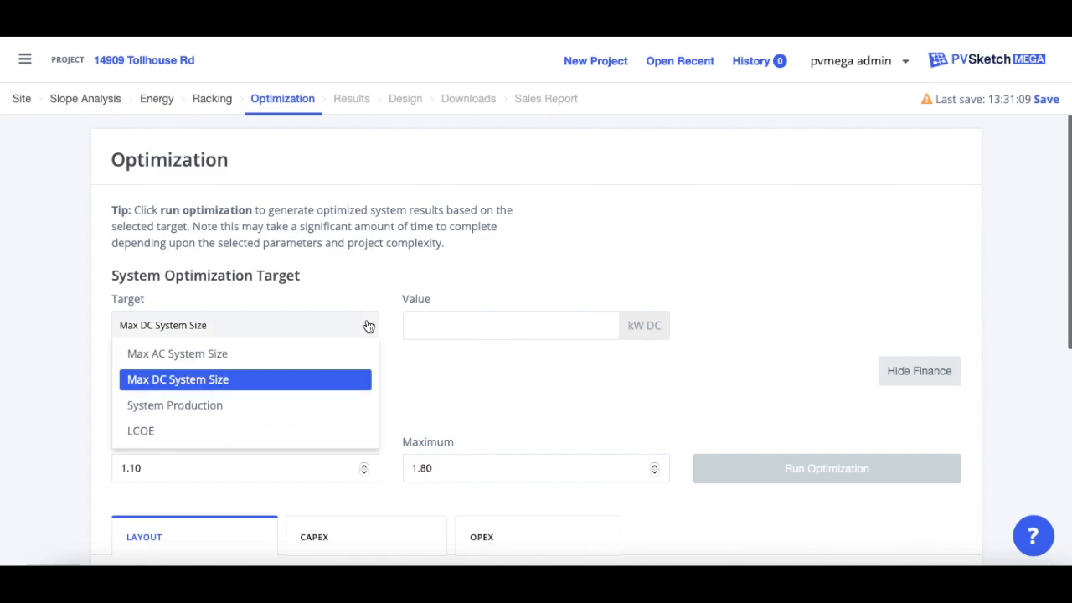
{"action": "left_click", "coordinate": [257, 414]}
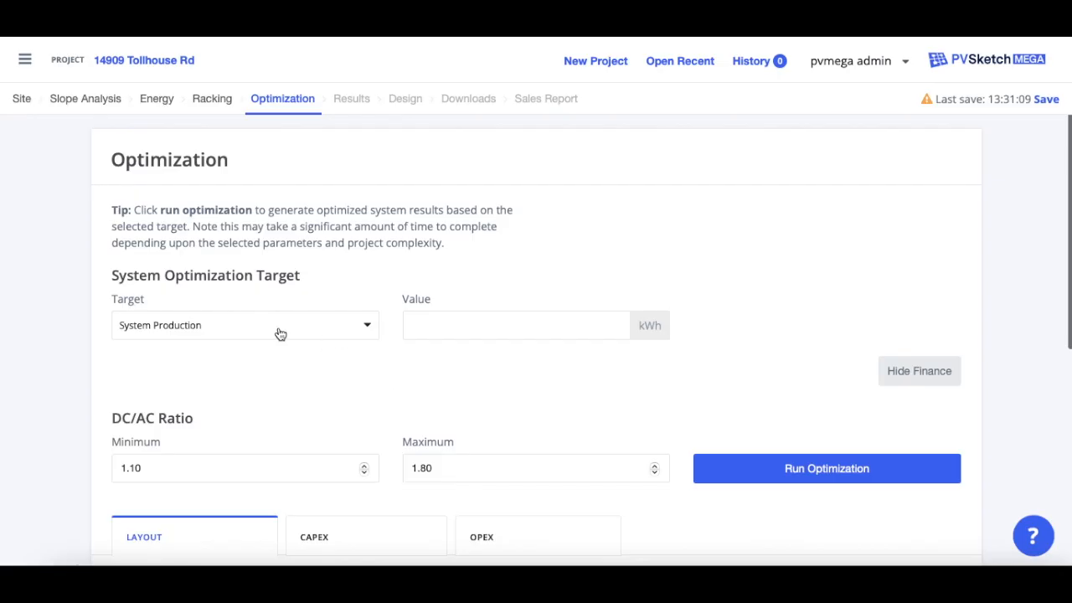
- Set the system optimization target to LCOE and check the DC/AC ratio range and layout variables
{"action": "left_click", "coordinate": [366, 327]}
{"action": "left_click", "coordinate": [202, 430]}
{"action": "scroll", "coordinate": [303, 408], "scroll_direction": "down", "scroll_amount": 1}
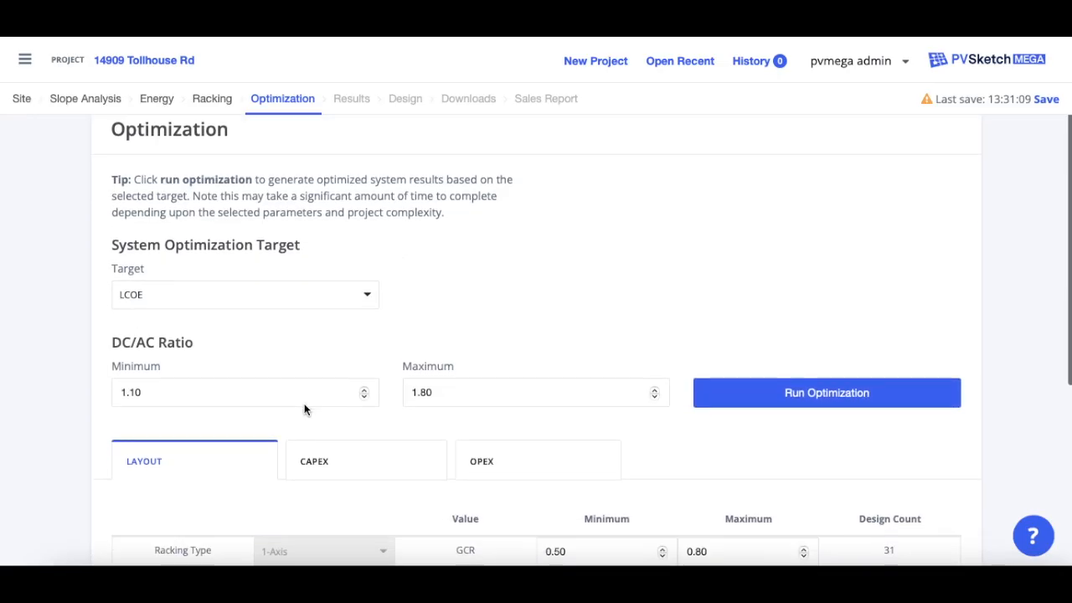
{"action": "scroll", "coordinate": [409, 339], "scroll_direction": "down", "scroll_amount": 2}
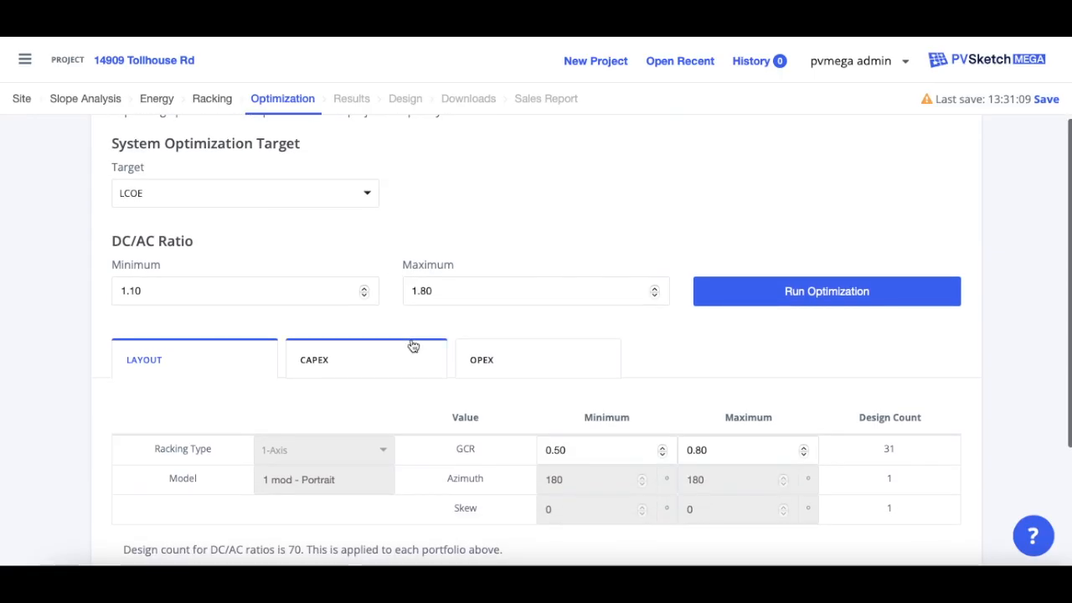
- Examine the OPEX components, discount rate, module degradation and analysis period for the LCOE optimization
{"action": "left_click", "coordinate": [390, 313]}
{"action": "left_click", "coordinate": [533, 305]}
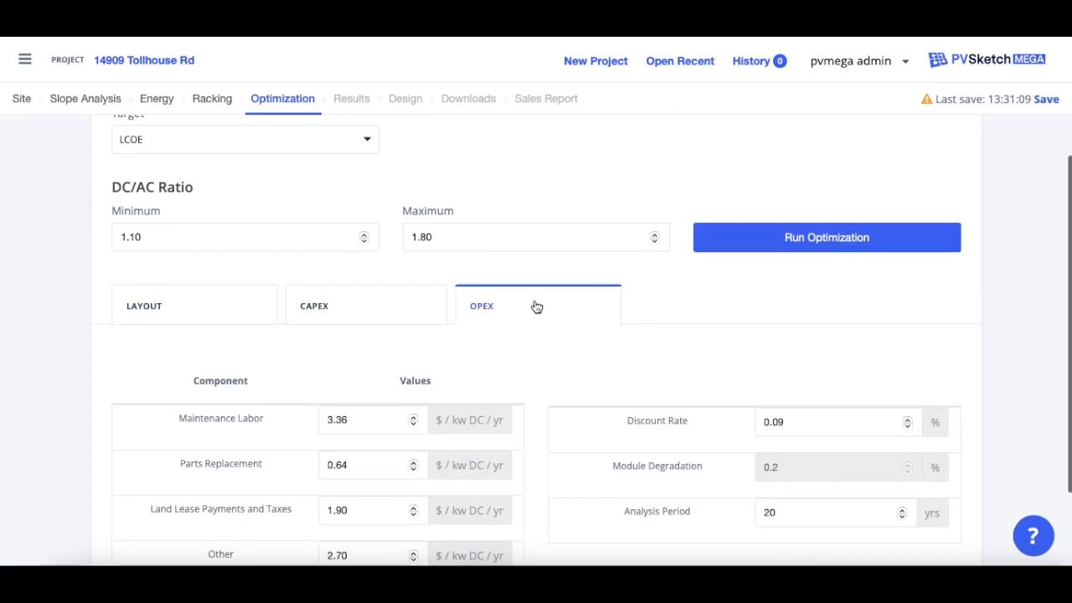
{"action": "scroll", "coordinate": [530, 303], "scroll_direction": "down", "scroll_amount": 2}
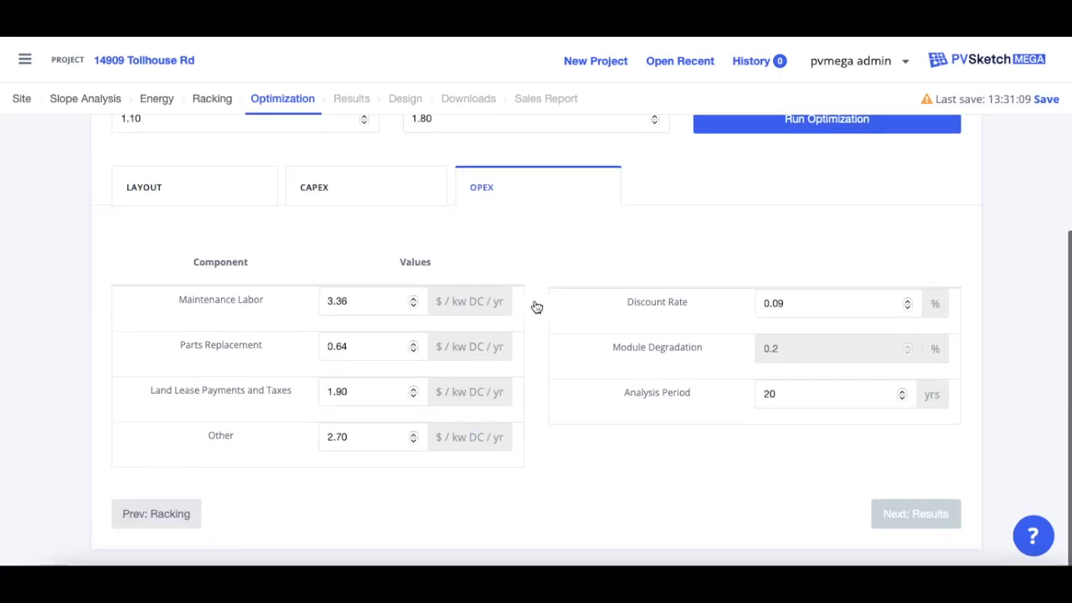
- Examine the CAPEX values for structural BOS, module, inverter, electrical BOS, taxes and permitting, and return to the OPEX inputs
{"action": "left_click", "coordinate": [424, 194]}
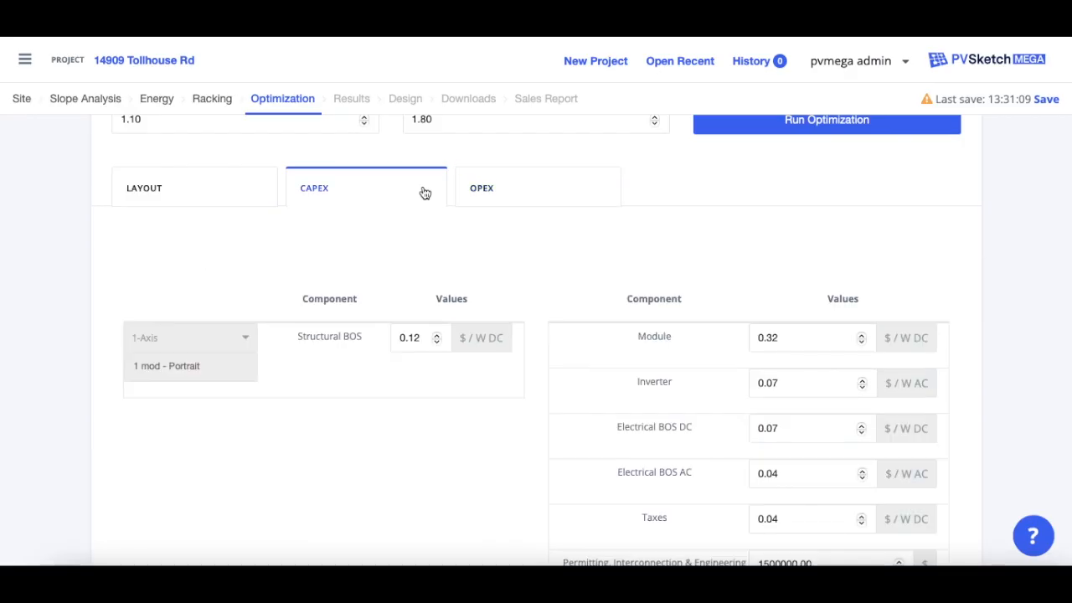
{"action": "scroll", "coordinate": [430, 253], "scroll_direction": "down", "scroll_amount": 1}
{"action": "scroll", "coordinate": [430, 253], "scroll_direction": "up", "scroll_amount": 1}
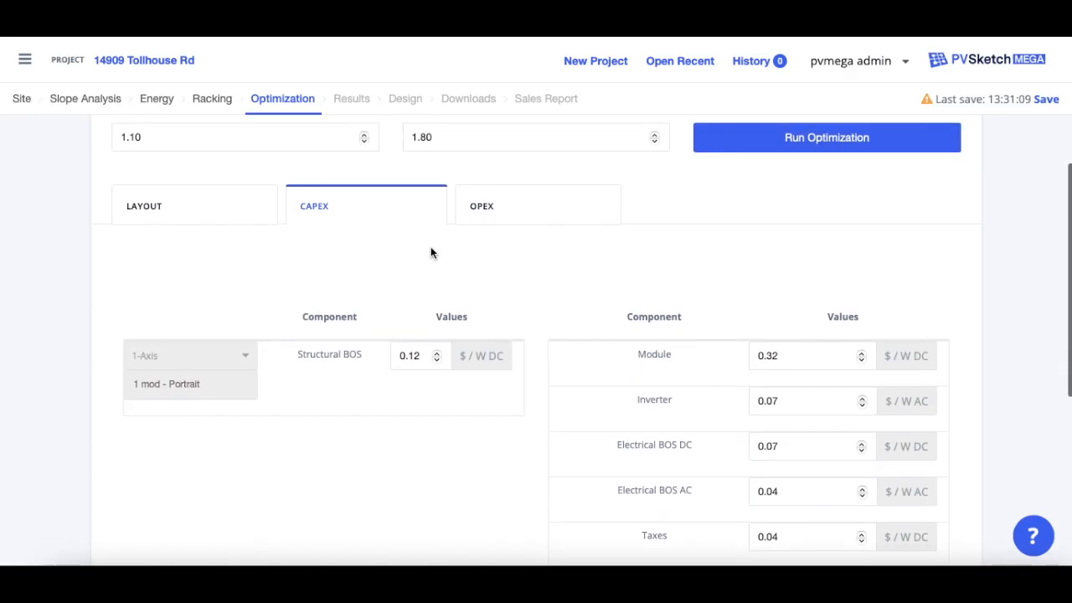
{"action": "scroll", "coordinate": [430, 253], "scroll_direction": "down", "scroll_amount": 1}
{"action": "scroll", "coordinate": [430, 253], "scroll_direction": "down", "scroll_amount": 1}
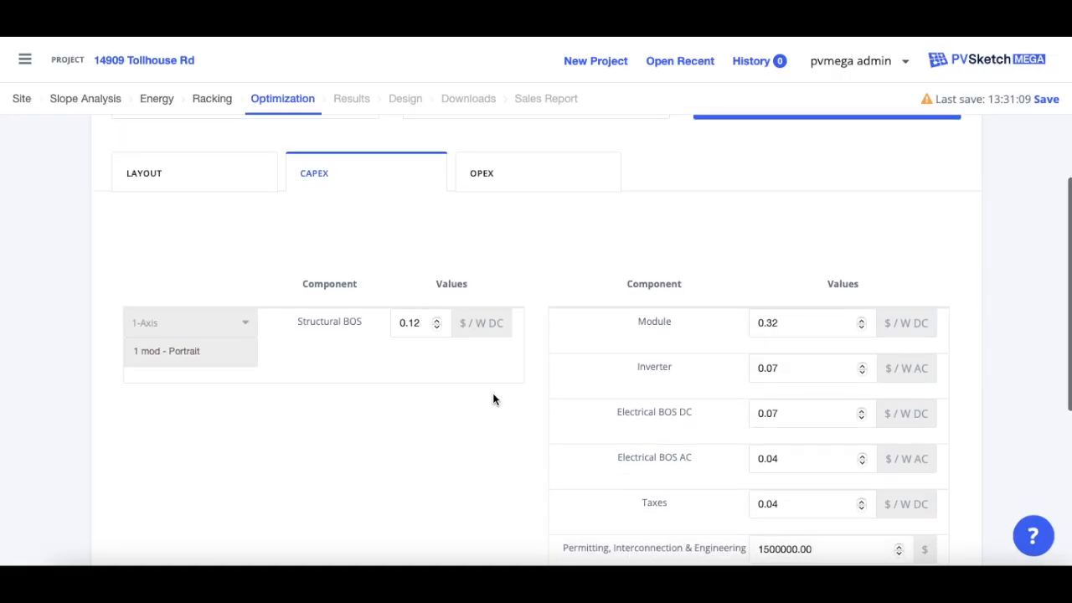
{"action": "scroll", "coordinate": [799, 420], "scroll_direction": "up", "scroll_amount": 1}
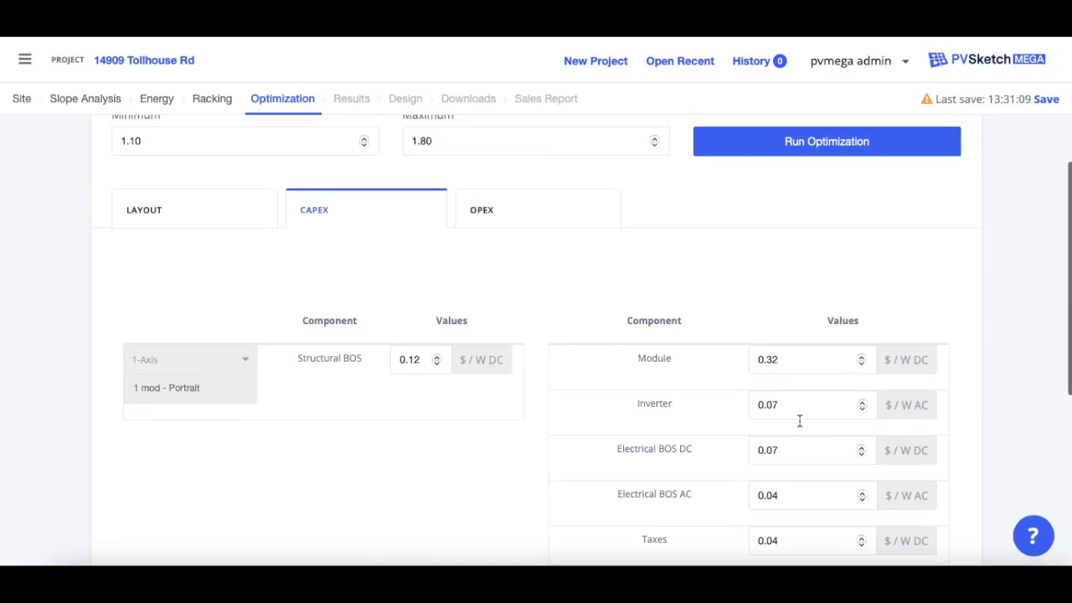
{"action": "scroll", "coordinate": [799, 423], "scroll_direction": "down", "scroll_amount": 2}
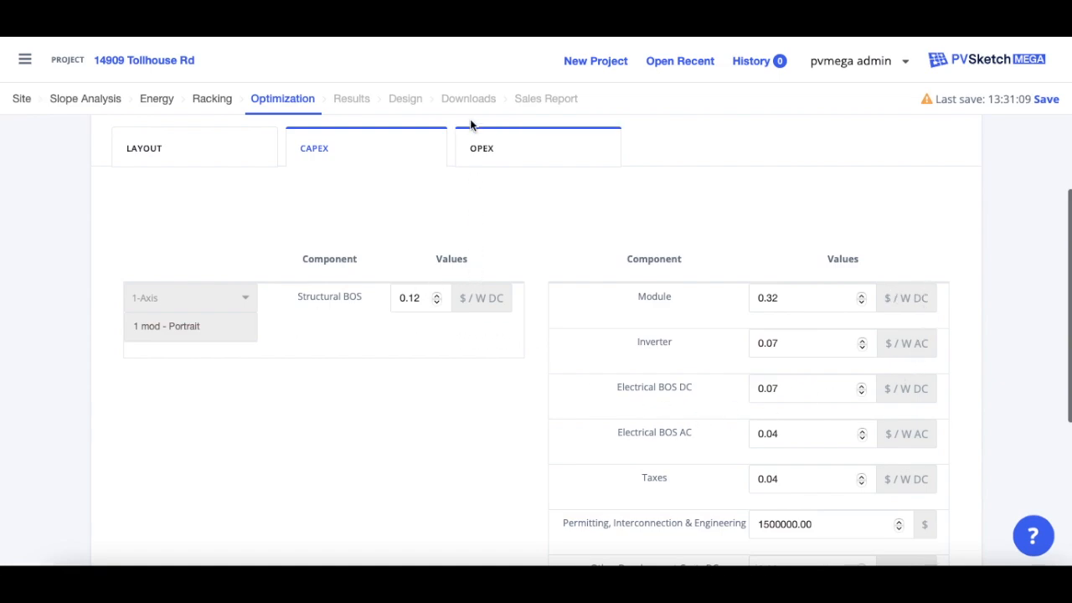
{"action": "left_click", "coordinate": [519, 156]}
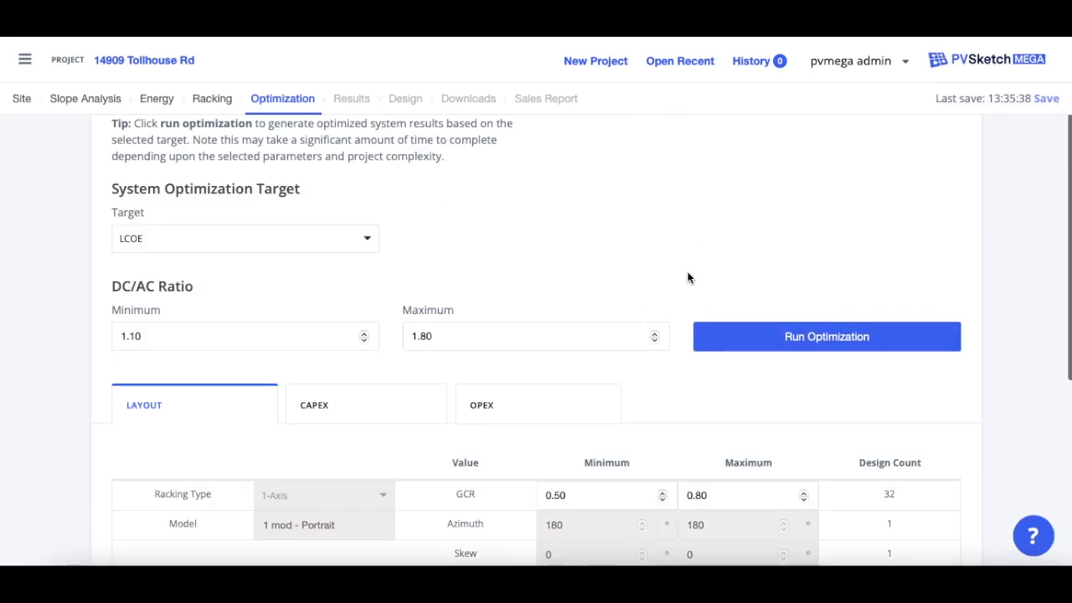
- Run the LCOE optimization and examine the 3D comparison graph of LCOE against GCR and DC/AC ratio
{"action": "left_click", "coordinate": [780, 338]}
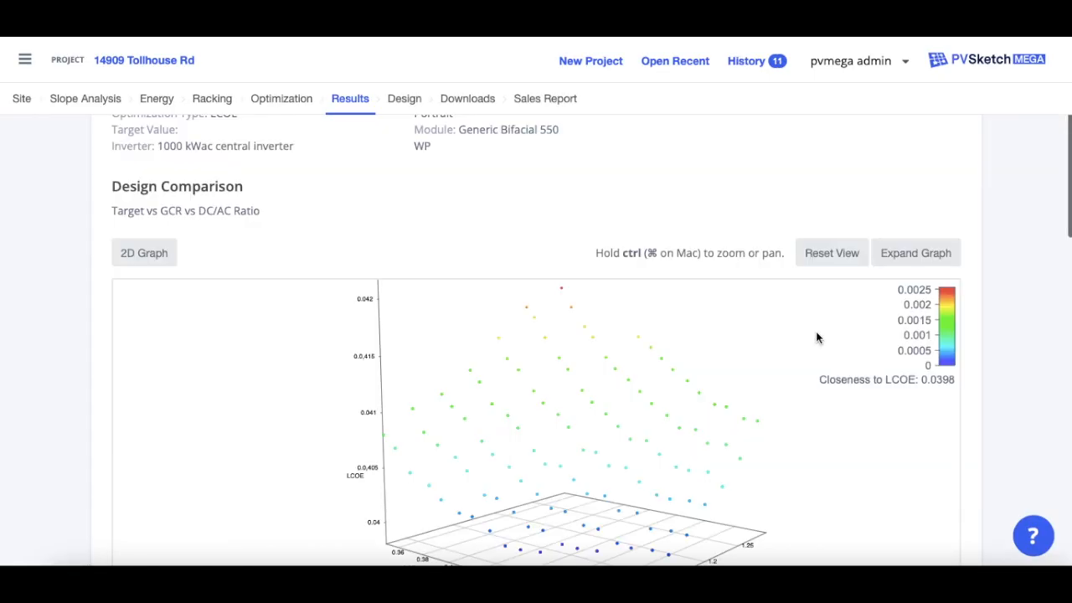
{"action": "scroll", "coordinate": [815, 335], "scroll_direction": "down", "scroll_amount": 1}
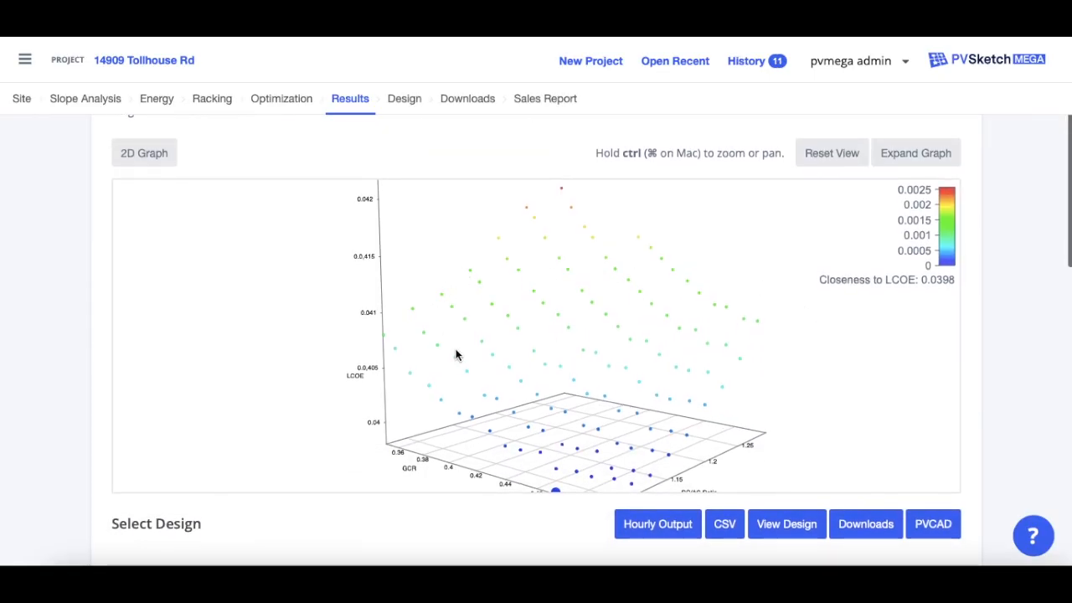
{"action": "mouse_move", "coordinate": [716, 266]}
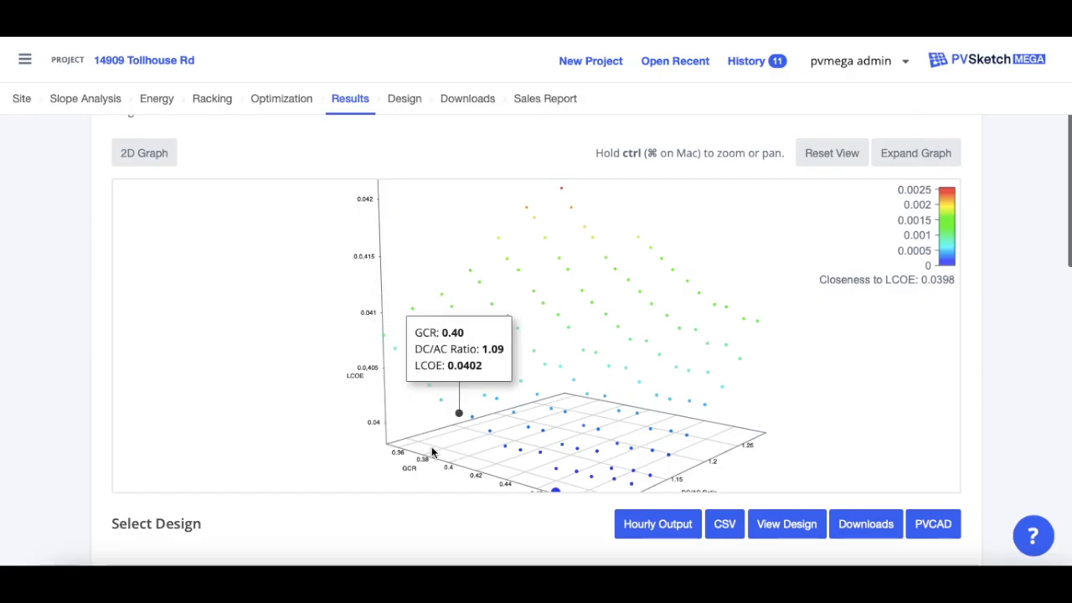
{"action": "scroll", "coordinate": [490, 487], "scroll_direction": "down", "scroll_amount": 1}
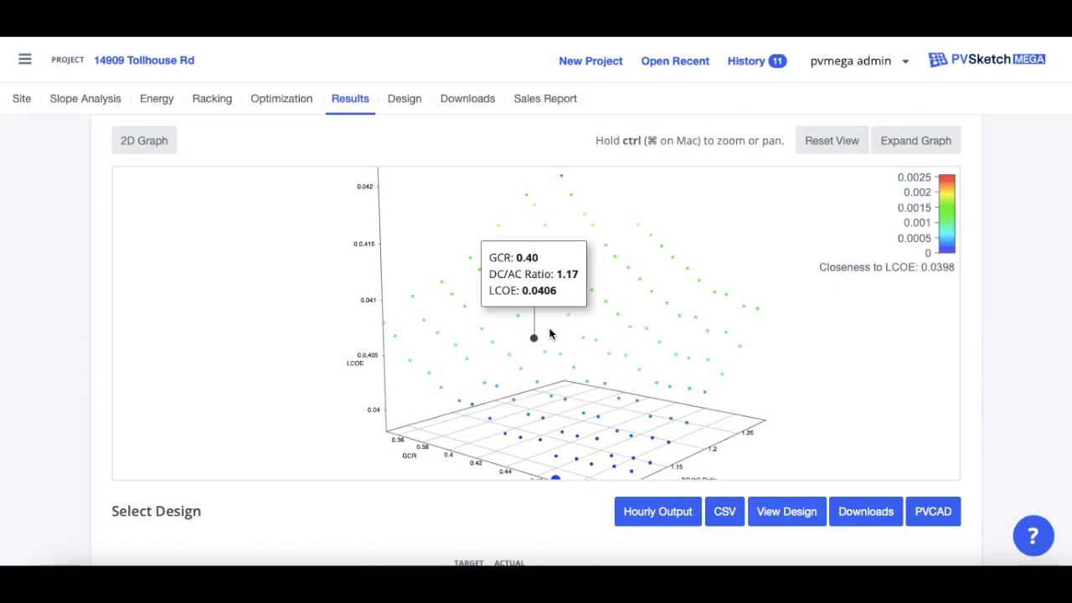
- Examine the ranked design table, comparing GCR, module and inverter quantities, DC/AC ratio, system size, production and LCOE
{"action": "scroll", "coordinate": [540, 336], "scroll_direction": "down", "scroll_amount": 2}
{"action": "scroll", "coordinate": [539, 338], "scroll_direction": "down", "scroll_amount": 5}
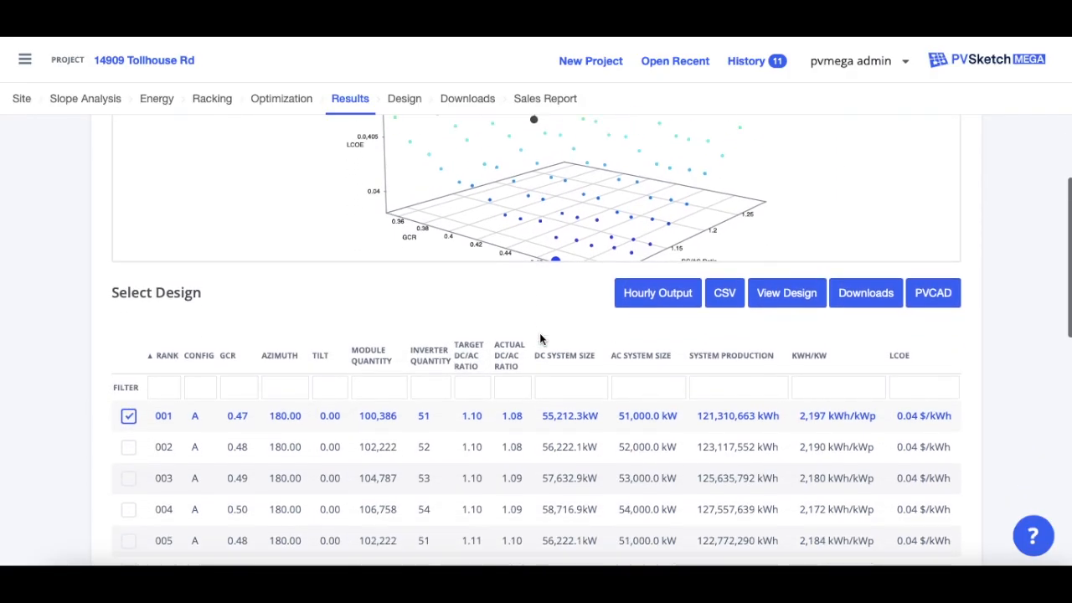
{"action": "scroll", "coordinate": [396, 391], "scroll_direction": "down", "scroll_amount": 1}
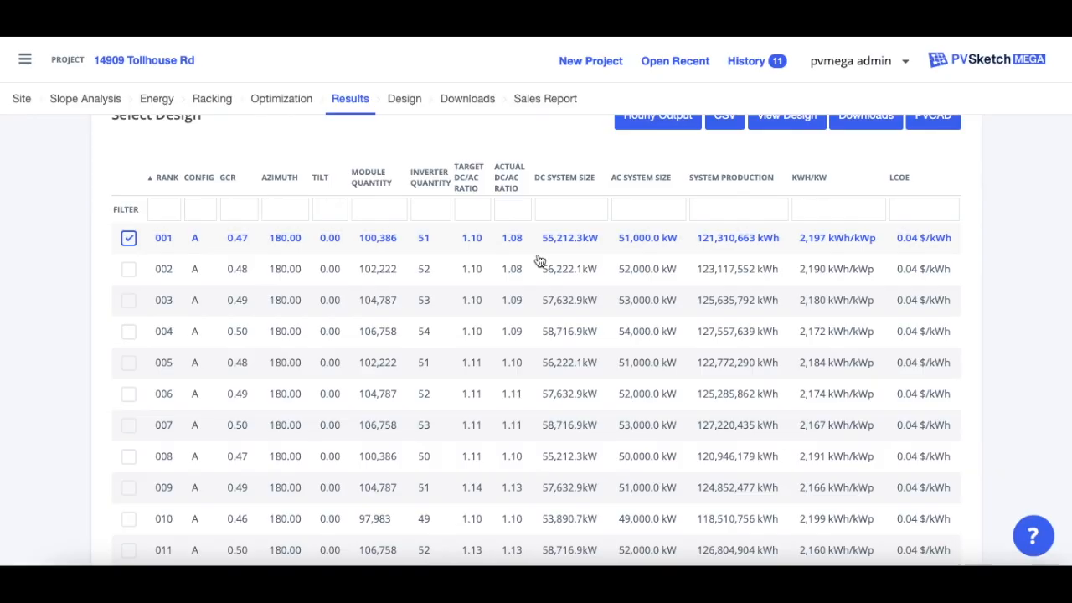
{"action": "scroll", "coordinate": [540, 261], "scroll_direction": "up", "scroll_amount": 1}
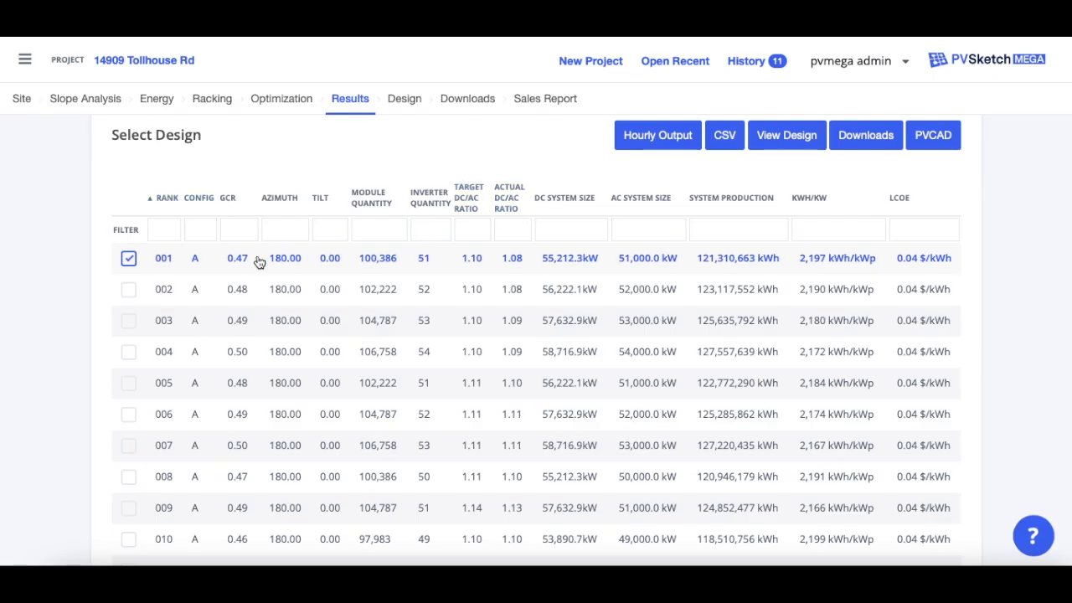
{"action": "scroll", "coordinate": [167, 333], "scroll_direction": "down", "scroll_amount": 2}
{"action": "scroll", "coordinate": [168, 332], "scroll_direction": "up", "scroll_amount": 1}
{"action": "scroll", "coordinate": [168, 332], "scroll_direction": "up", "scroll_amount": 3}
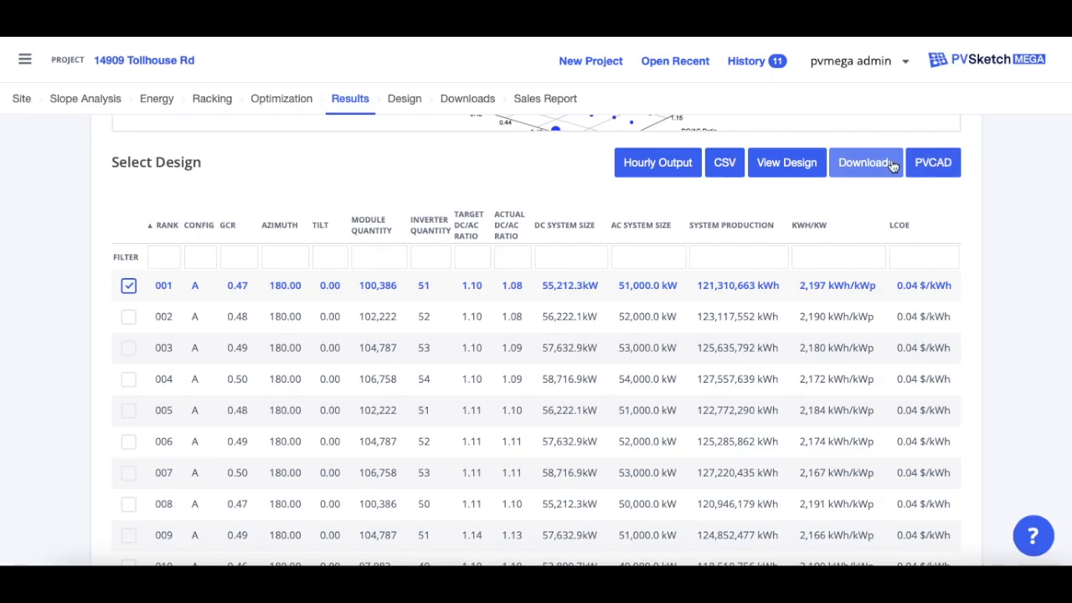
- View the rank 001 design on the site map and inspect the tracker rows around the slope exclusions and obstructions
{"action": "left_click", "coordinate": [783, 167]}
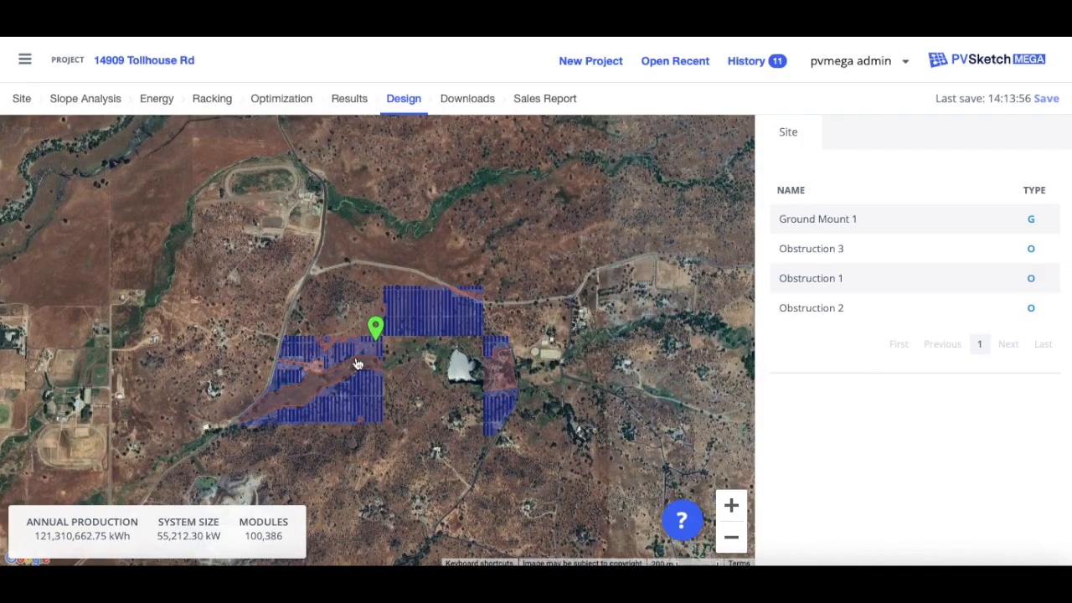
{"action": "scroll", "coordinate": [356, 363], "scroll_direction": "up", "scroll_amount": 1}
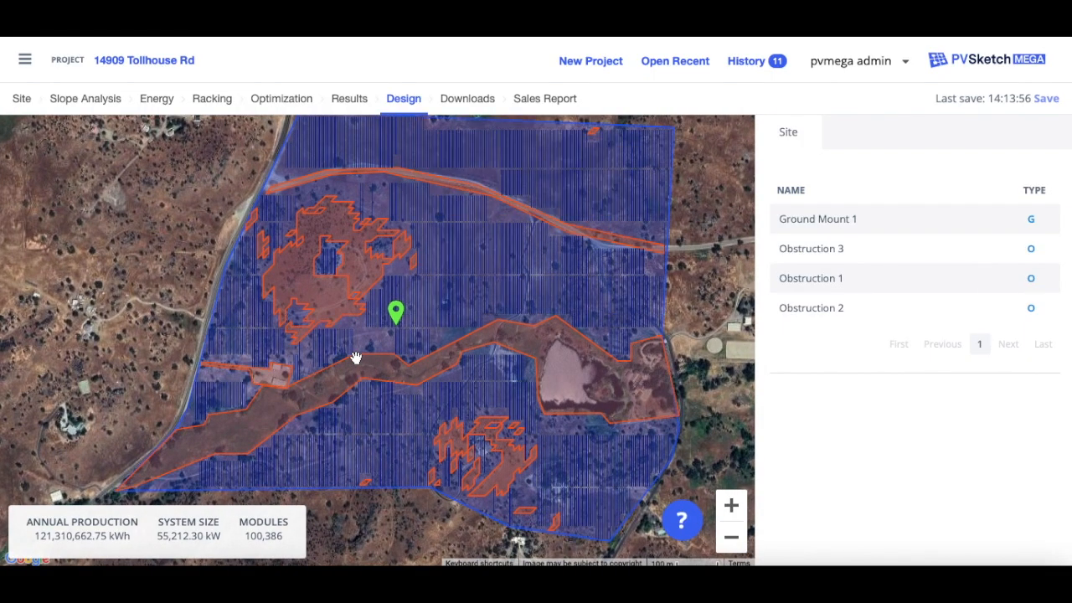
{"action": "mouse_move", "coordinate": [708, 427]}
{"action": "left_mouse_down"}
{"action": "mouse_move", "coordinate": [658, 378]}
{"action": "mouse_move", "coordinate": [639, 388]}
{"action": "mouse_move", "coordinate": [661, 413]}
{"action": "left_mouse_up"}
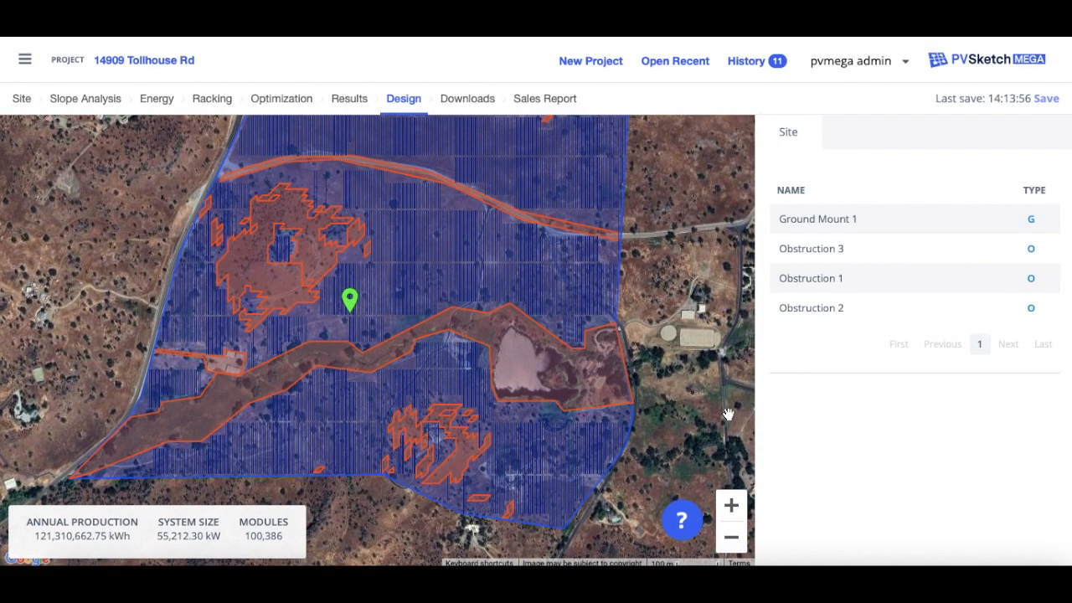
{"action": "scroll", "coordinate": [540, 473], "scroll_direction": "up", "scroll_amount": 5}
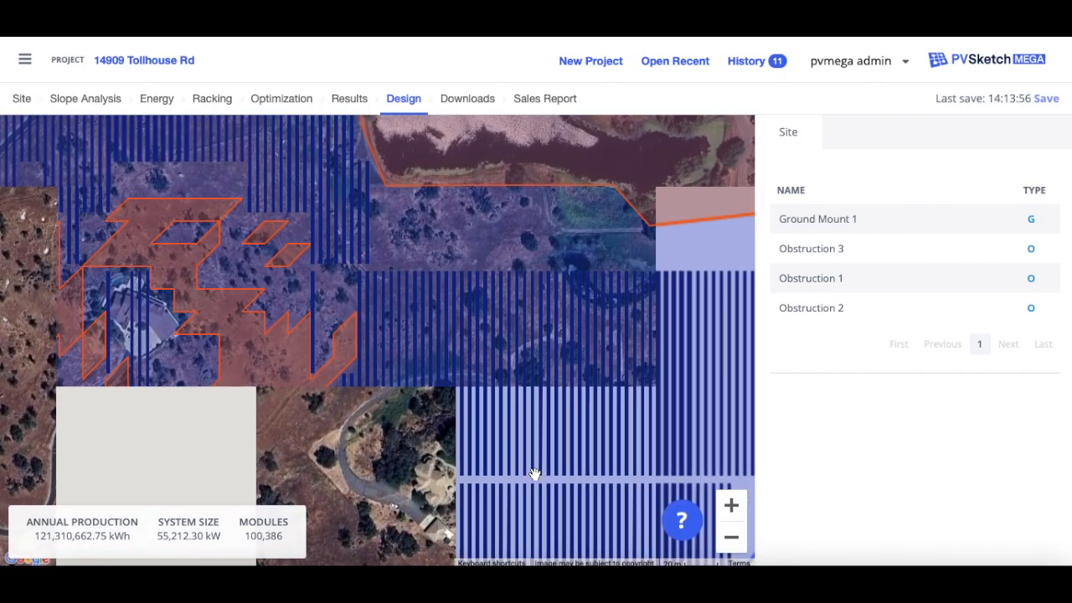
{"action": "left_click_drag", "start_coordinate": [481, 444], "coordinate": [536, 438]}
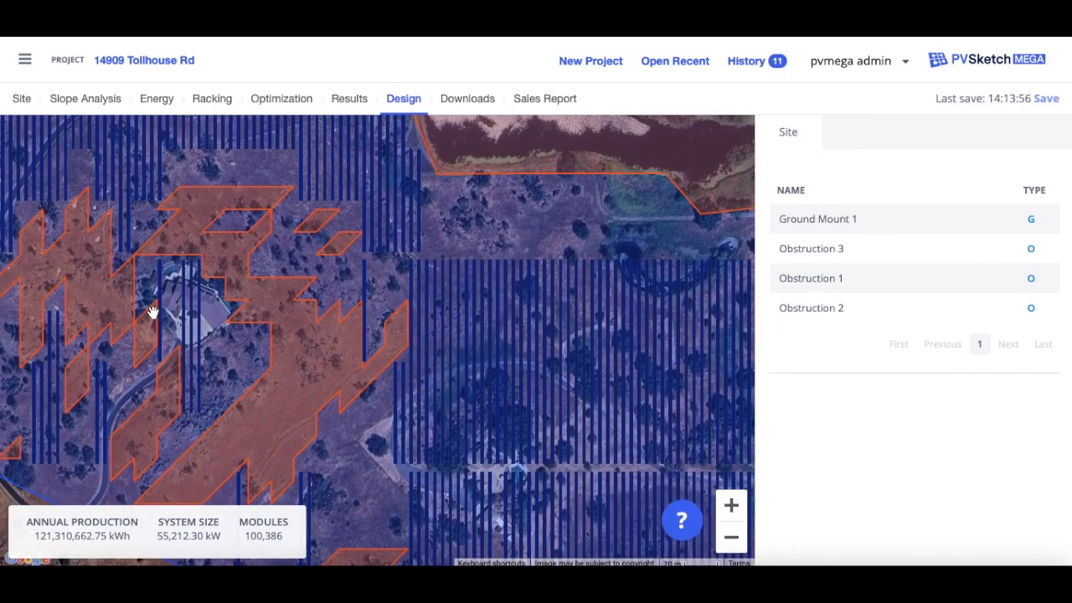
{"action": "left_click", "coordinate": [731, 540]}
{"action": "left_click", "coordinate": [734, 545]}
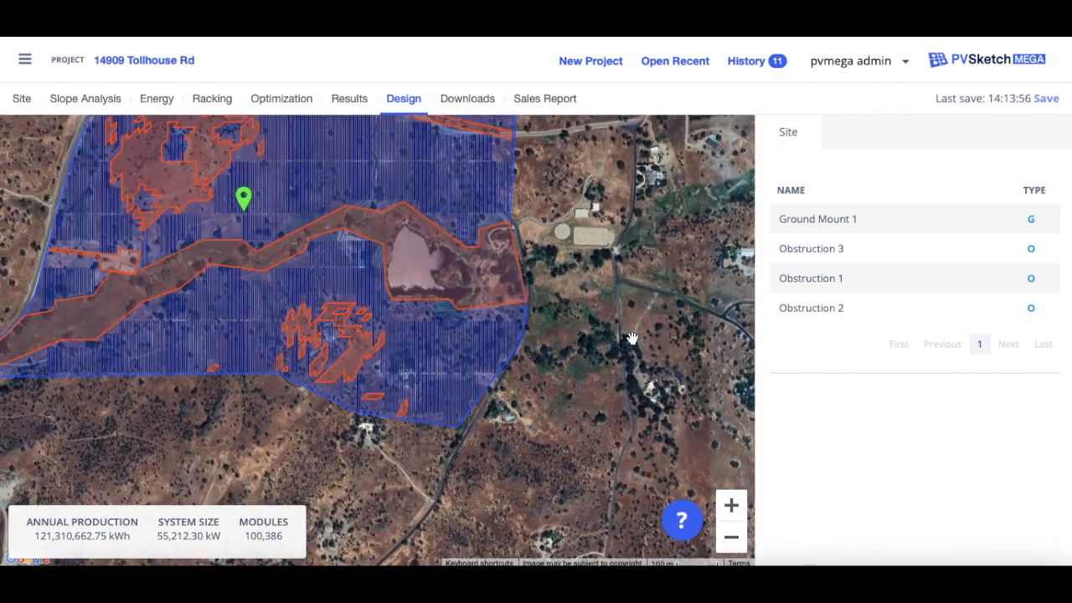
{"action": "left_click_drag", "start_coordinate": [600, 294], "coordinate": [662, 415]}
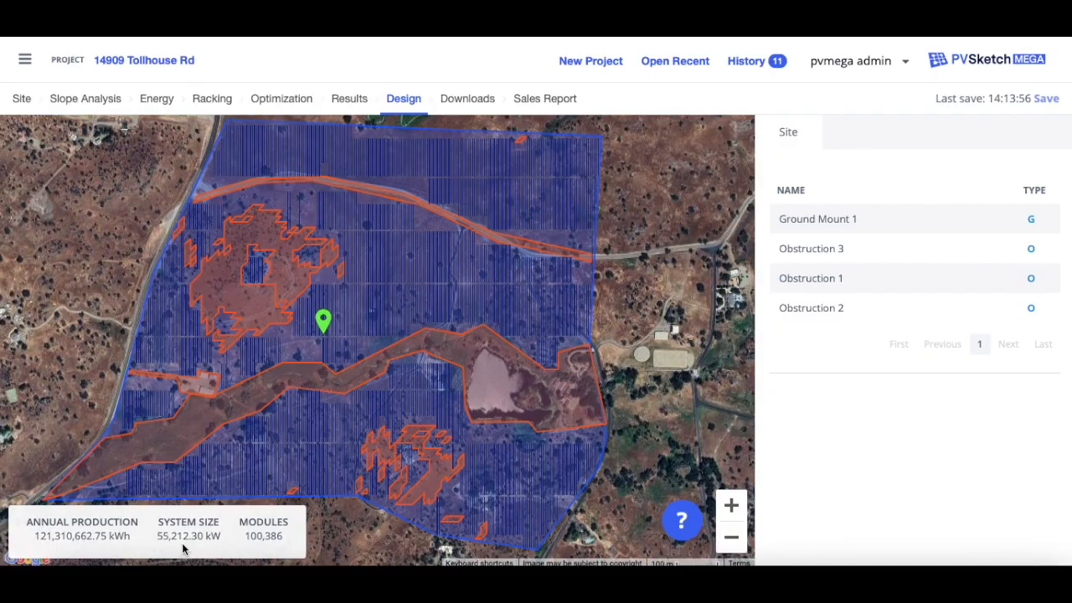
- Download the JPEG image of the selected design, allowing downloads from mega.pvsketch.com
{"action": "left_click", "coordinate": [456, 101]}
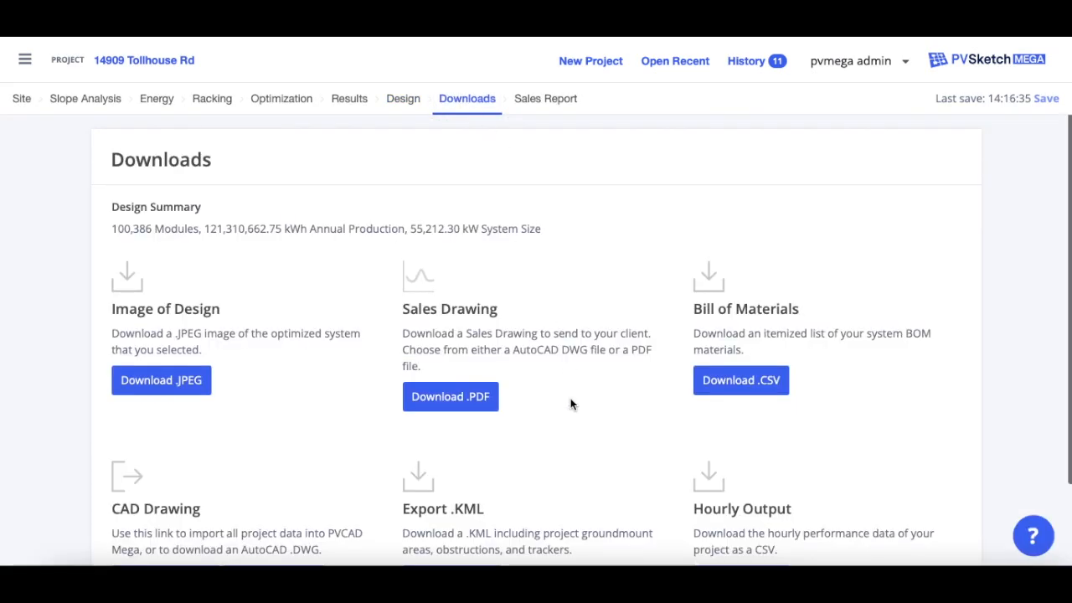
{"action": "scroll", "coordinate": [570, 400], "scroll_direction": "down", "scroll_amount": 1}
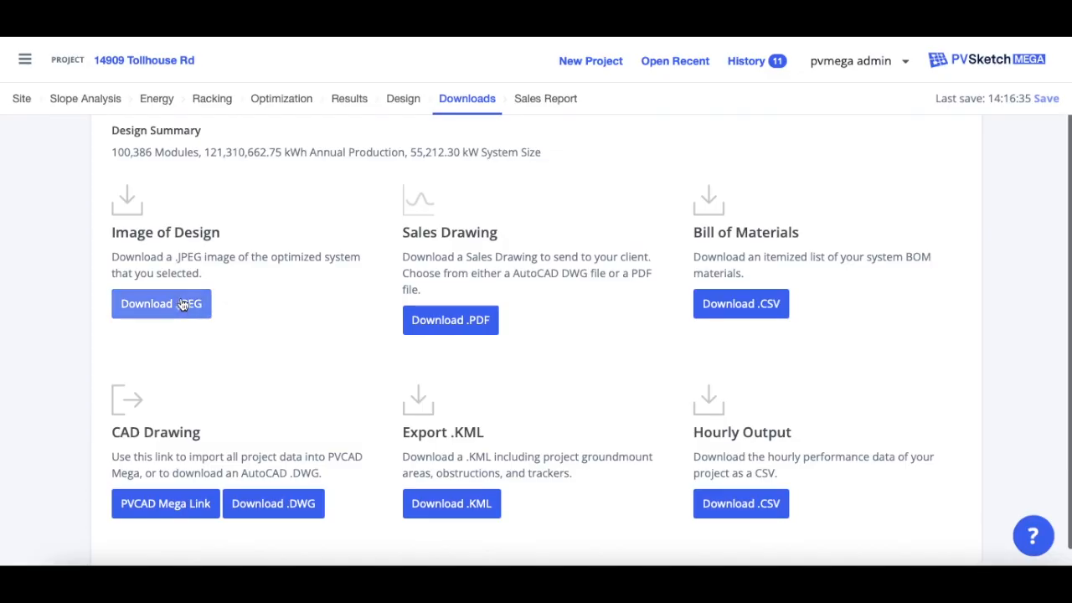
{"action": "left_click", "coordinate": [182, 304]}
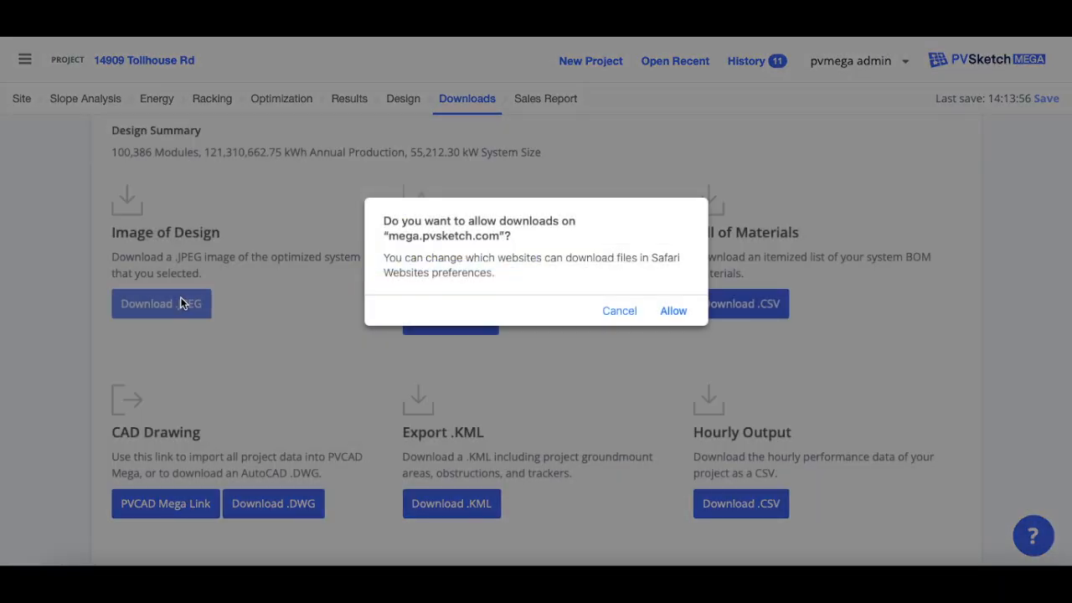
{"action": "left_click", "coordinate": [670, 312]}
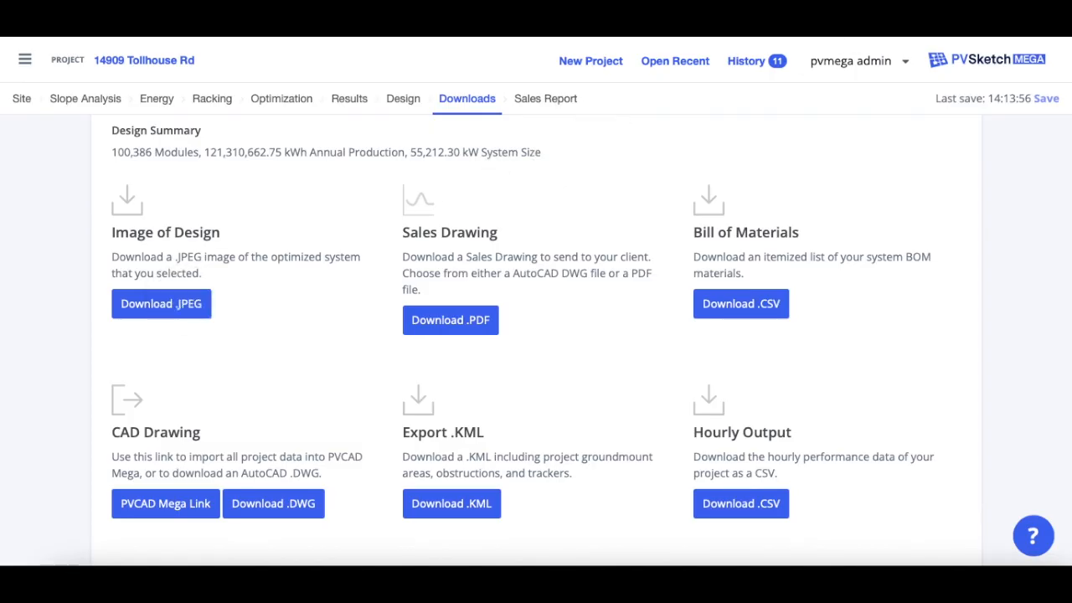
- Open the downloaded JPEG to check the layout image, and close it
{"action": "left_click", "coordinate": [946, 27]}
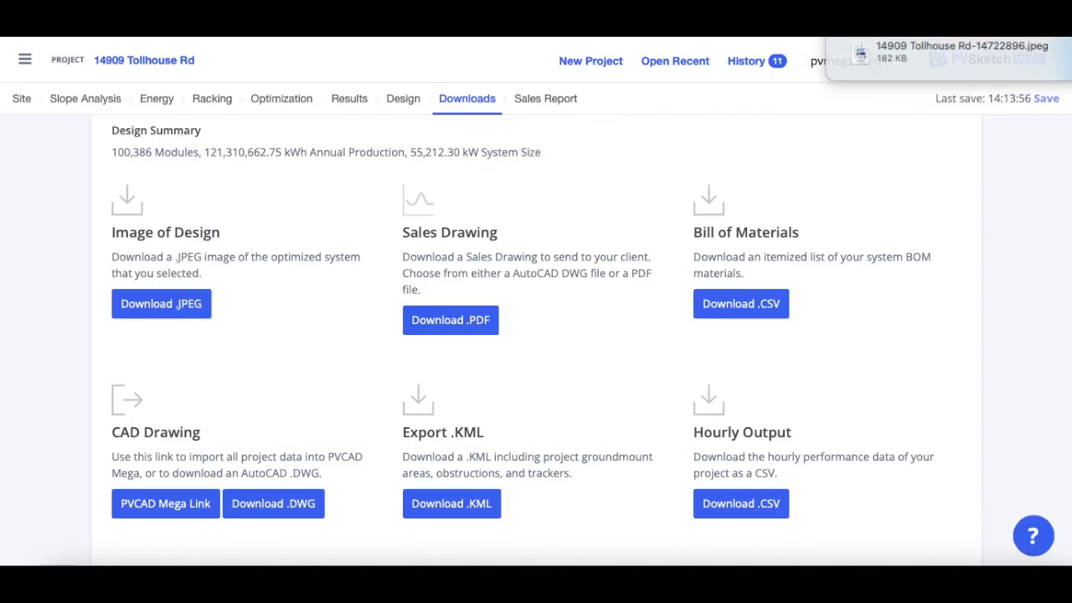
{"action": "left_click", "coordinate": [932, 55]}
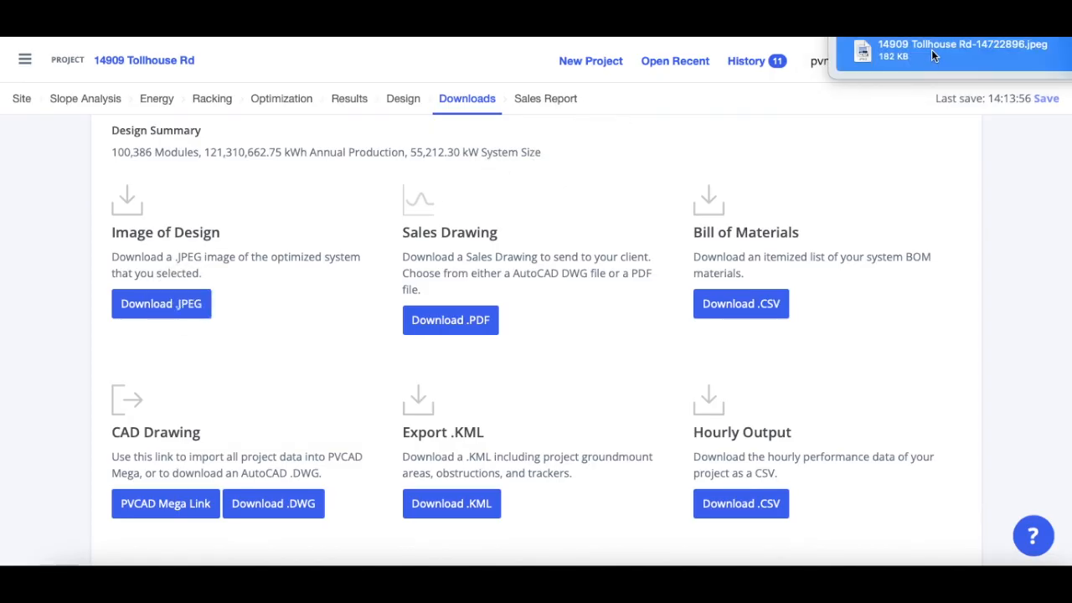
{"action": "double_click", "coordinate": [931, 50]}
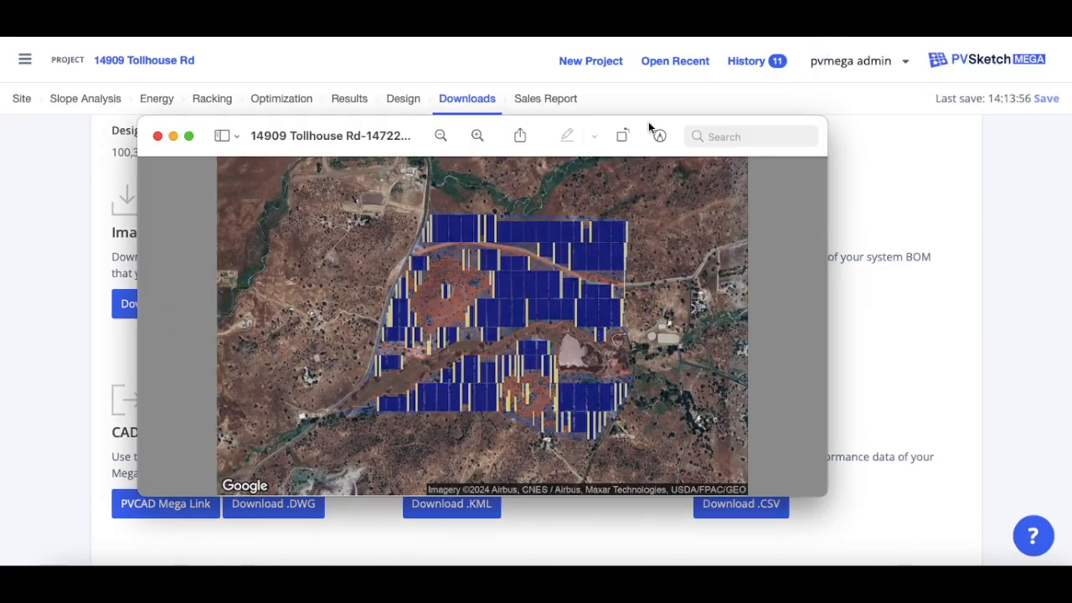
{"action": "left_click", "coordinate": [158, 137]}
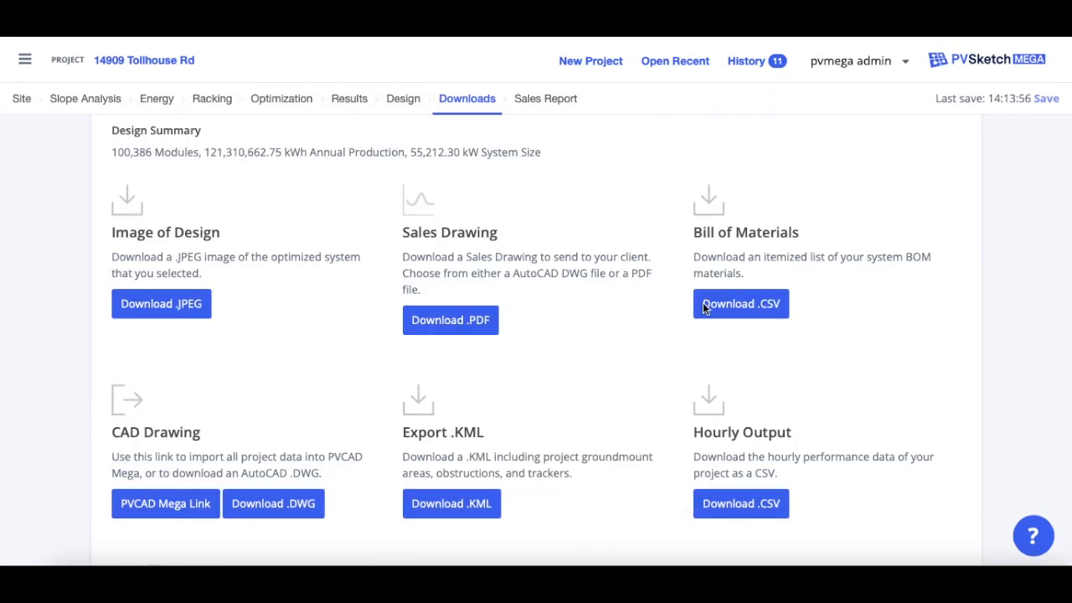
- Generate the PDF sales drawing and inspect the array layout up close and at sheet scale
{"action": "left_click", "coordinate": [442, 326]}
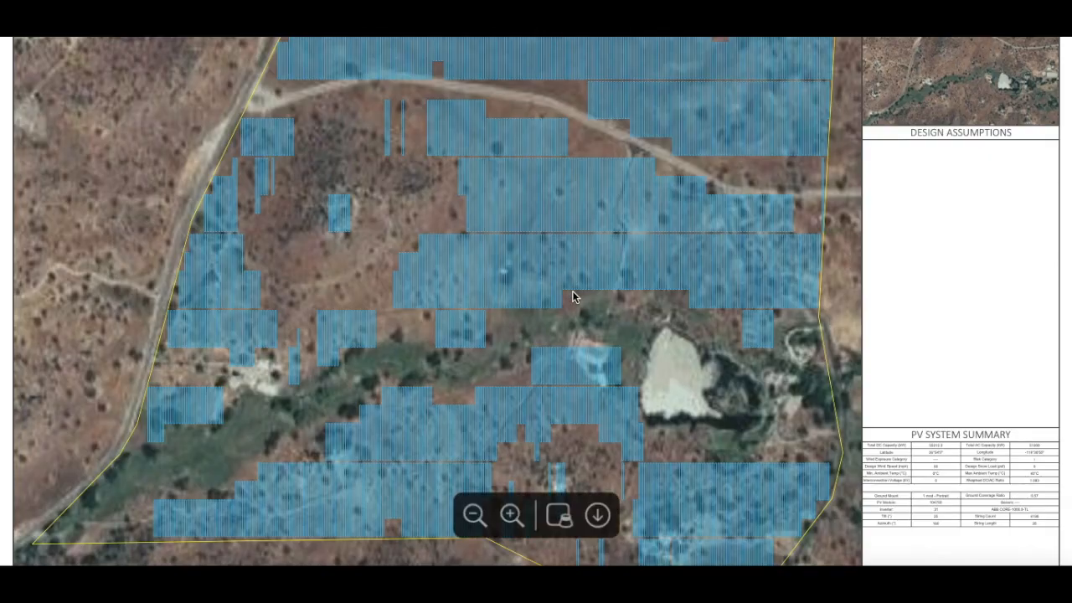
{"action": "left_click", "coordinate": [511, 514]}
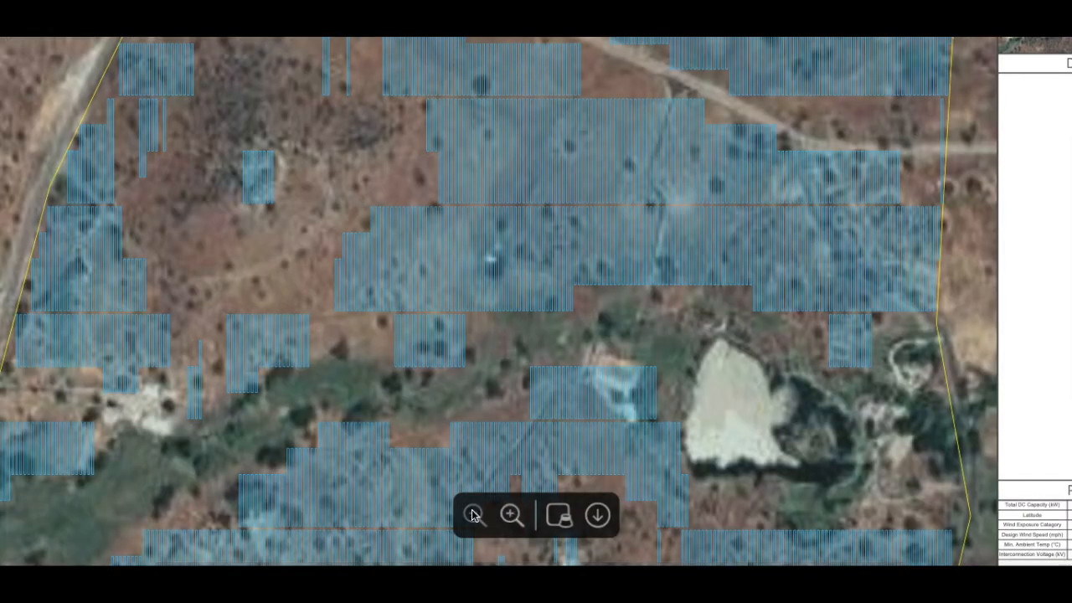
{"action": "left_click", "coordinate": [472, 514]}
{"action": "left_click", "coordinate": [473, 515]}
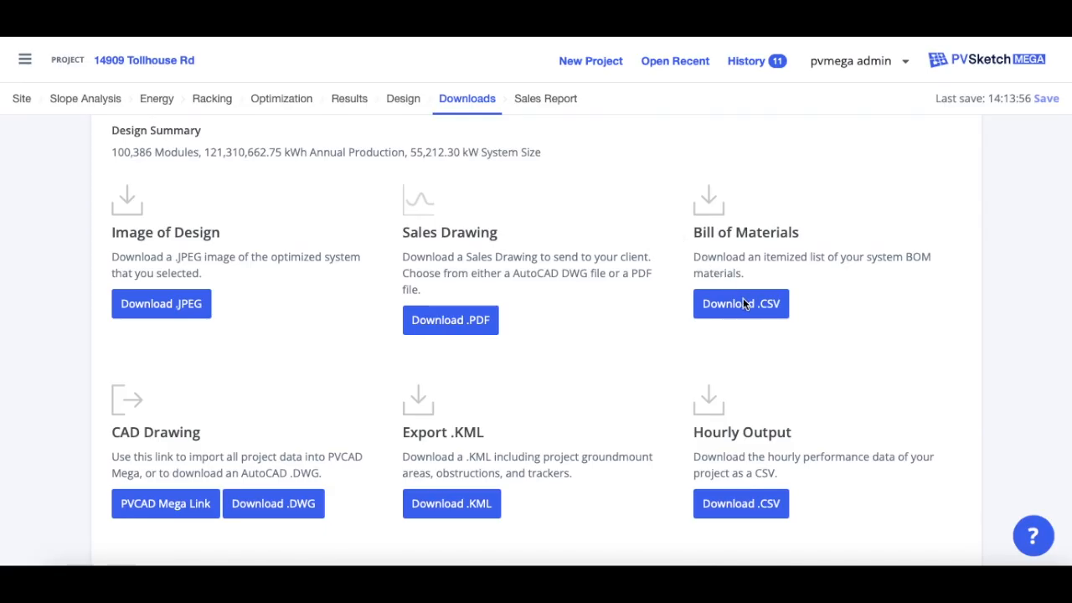
- Download the bill of materials as a CSV and open the downloaded file
{"action": "left_click", "coordinate": [743, 298]}
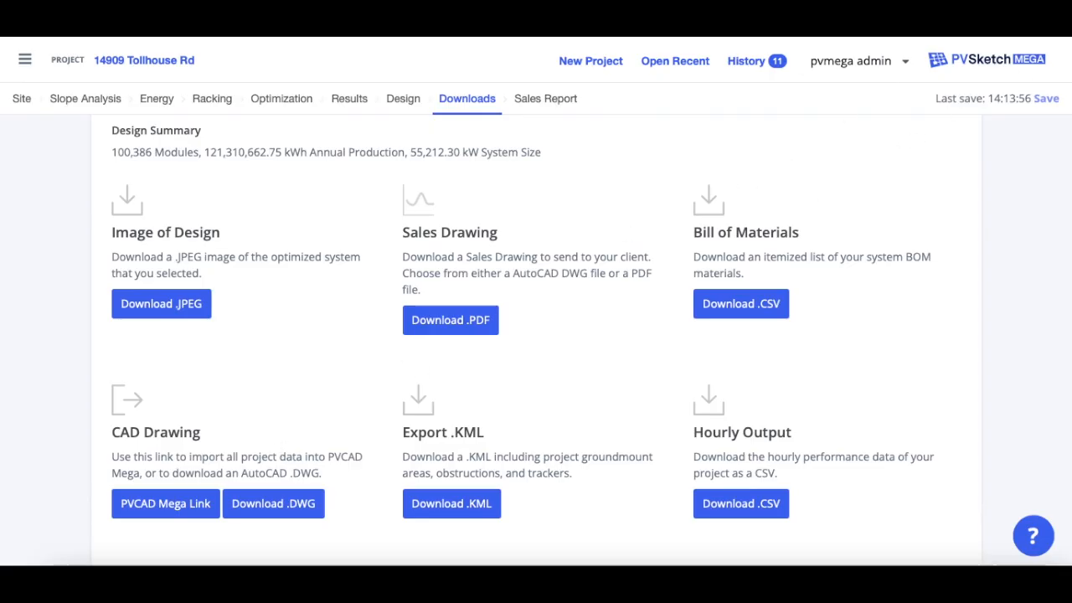
{"action": "left_click", "coordinate": [919, 25]}
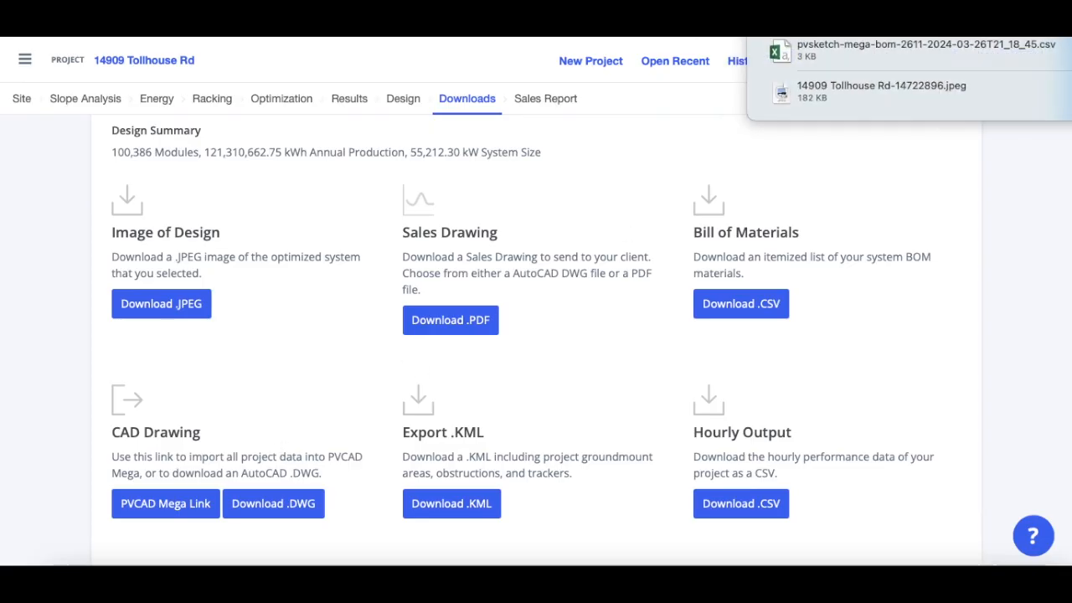
{"action": "left_click", "coordinate": [899, 47]}
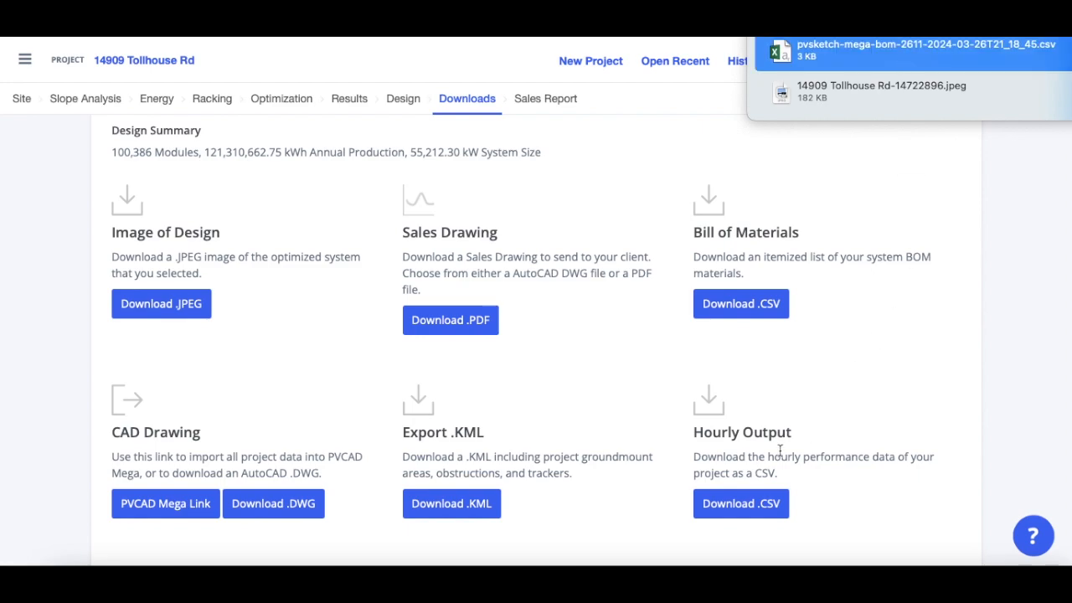
- Download the hourly output CSV and examine its hourly irradiance, loss and grid energy columns in Excel
{"action": "left_click", "coordinate": [739, 509]}
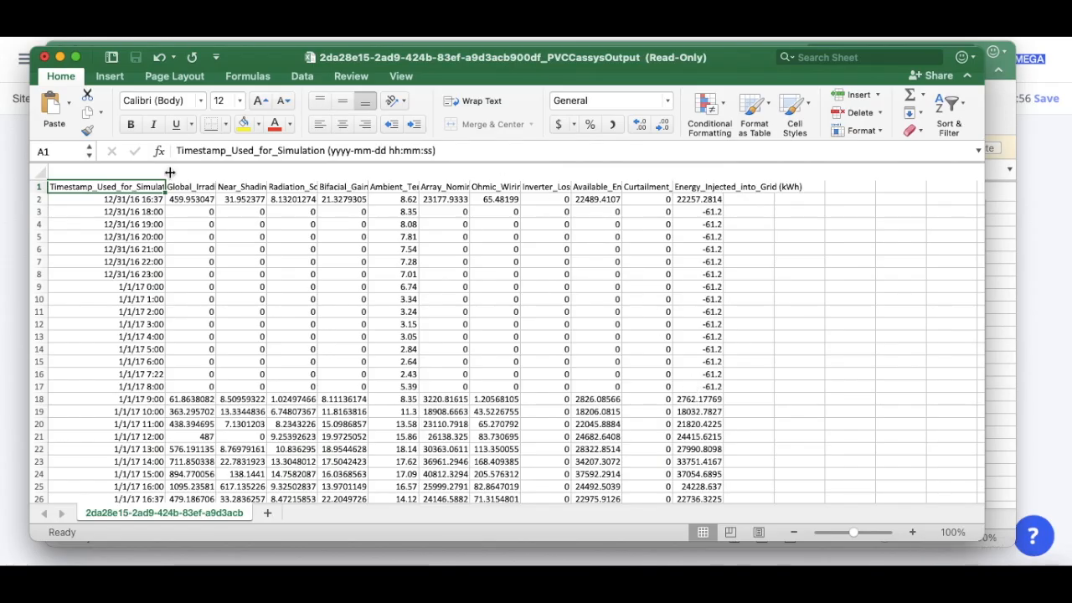
{"action": "scroll", "coordinate": [343, 301], "scroll_direction": "down", "scroll_amount": 2}
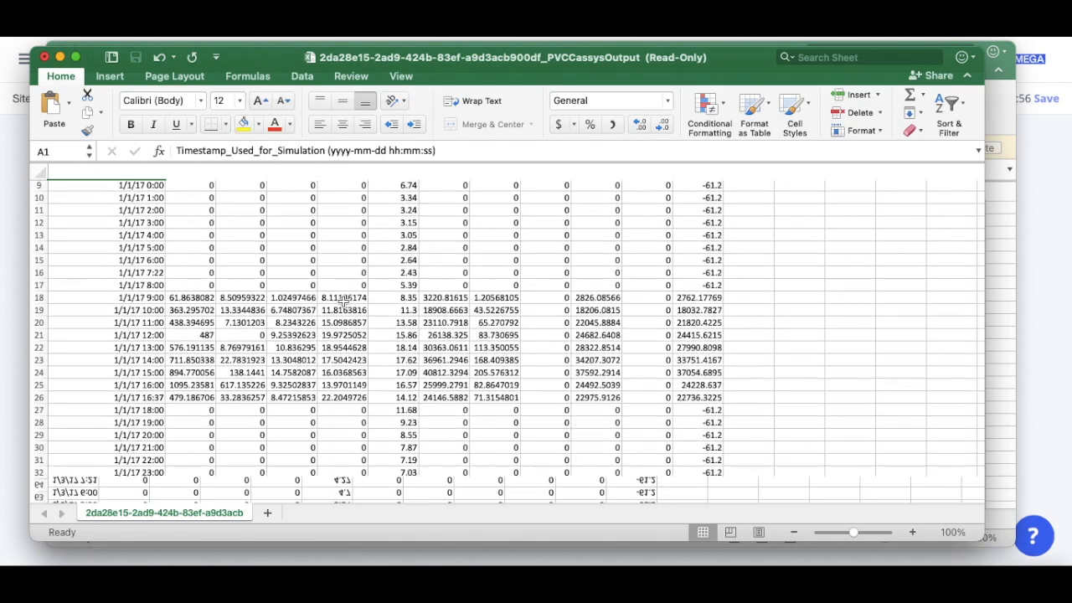
{"action": "scroll", "coordinate": [343, 301], "scroll_direction": "up", "scroll_amount": 5}
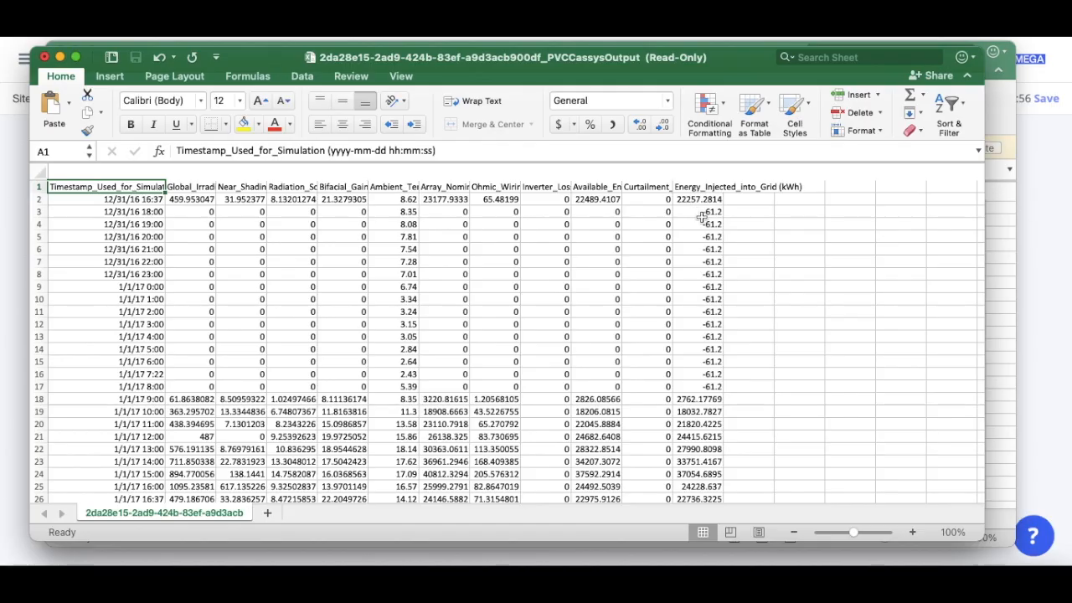
- Put the hourly output workbook away and review the bill of materials from design overview to project costs, and minimize it
{"action": "left_click", "coordinate": [60, 57]}
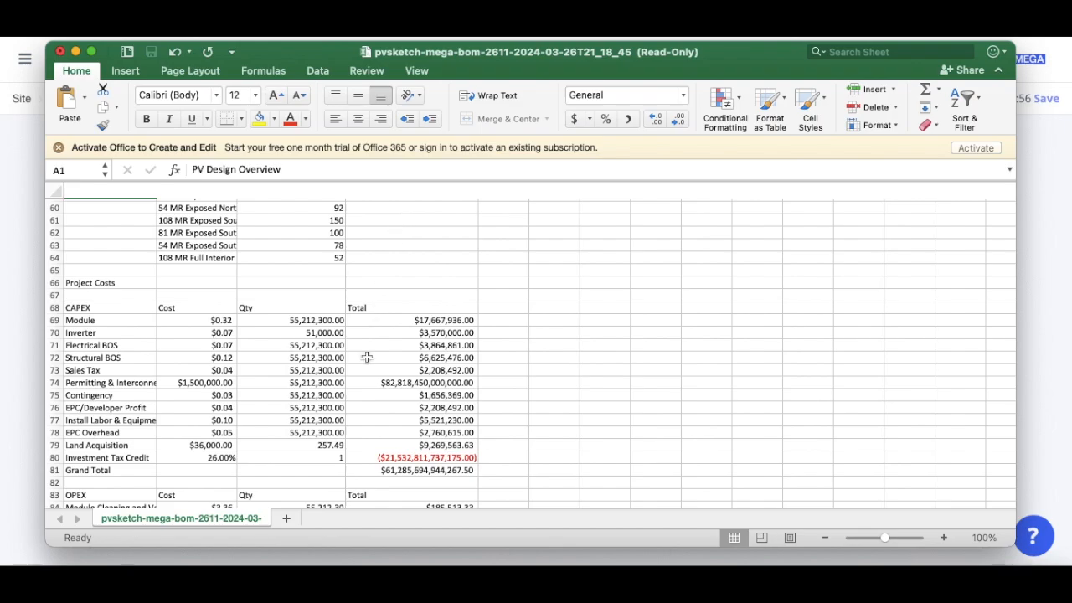
{"action": "scroll", "coordinate": [366, 357], "scroll_direction": "up", "scroll_amount": 20}
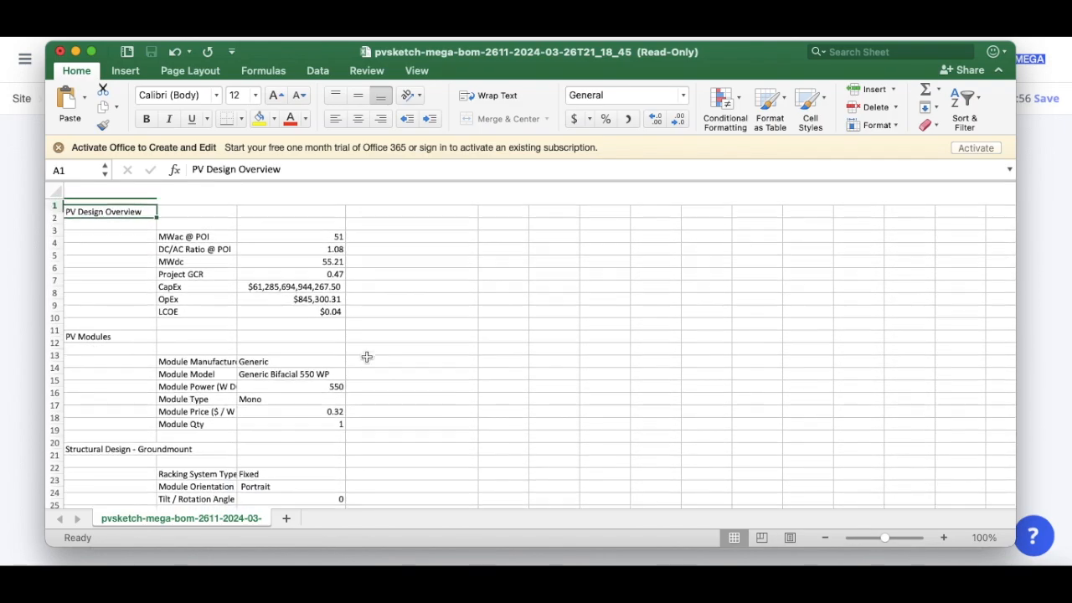
{"action": "scroll", "coordinate": [196, 392], "scroll_direction": "down", "scroll_amount": 5}
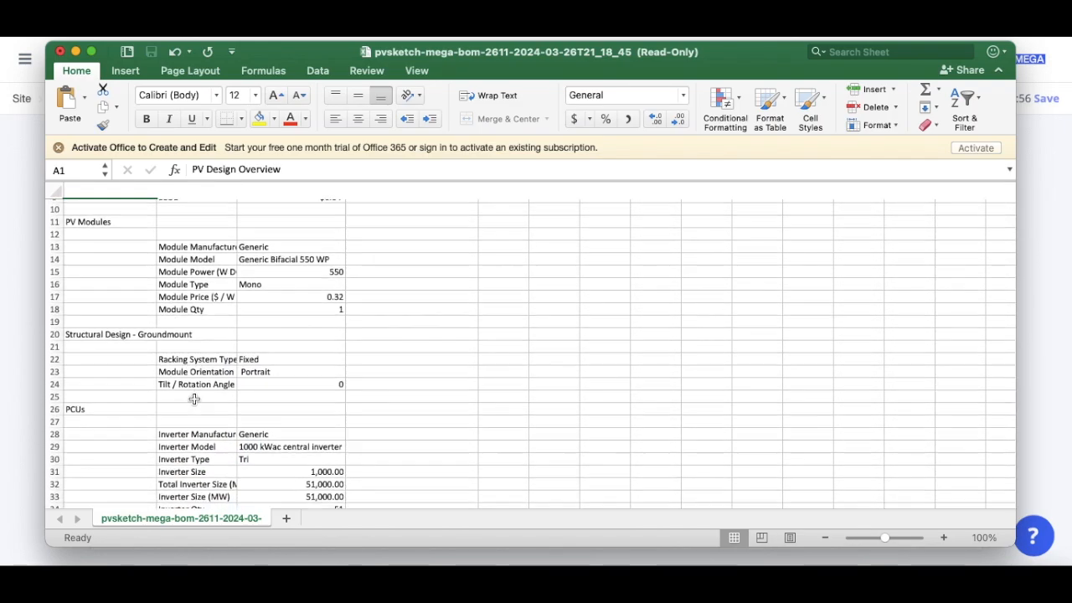
{"action": "scroll", "coordinate": [195, 398], "scroll_direction": "down", "scroll_amount": 1}
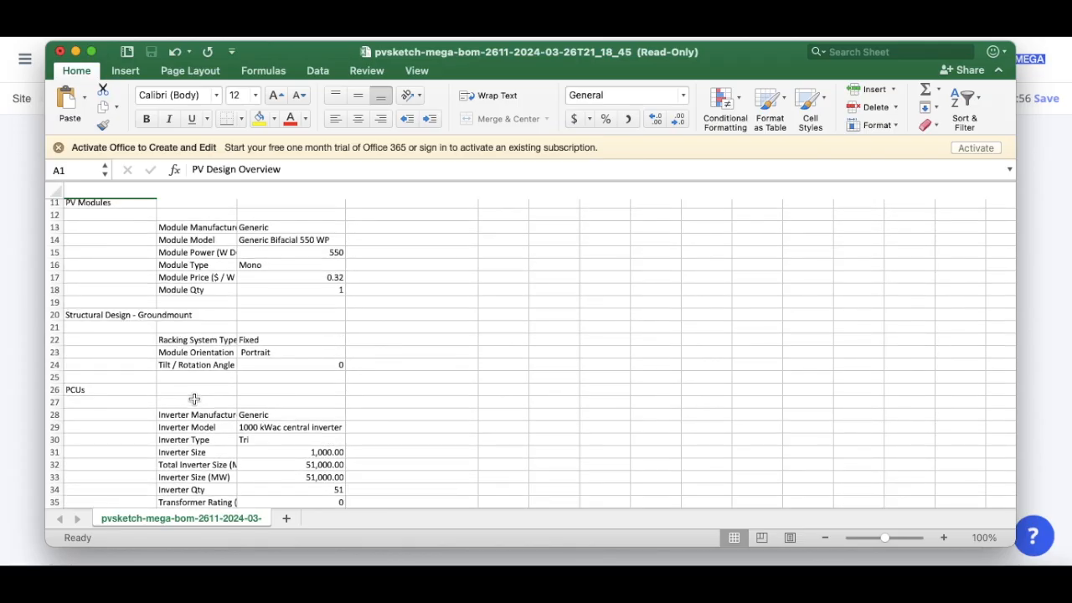
{"action": "scroll", "coordinate": [194, 399], "scroll_direction": "down", "scroll_amount": 8}
{"action": "scroll", "coordinate": [195, 399], "scroll_direction": "down", "scroll_amount": 5}
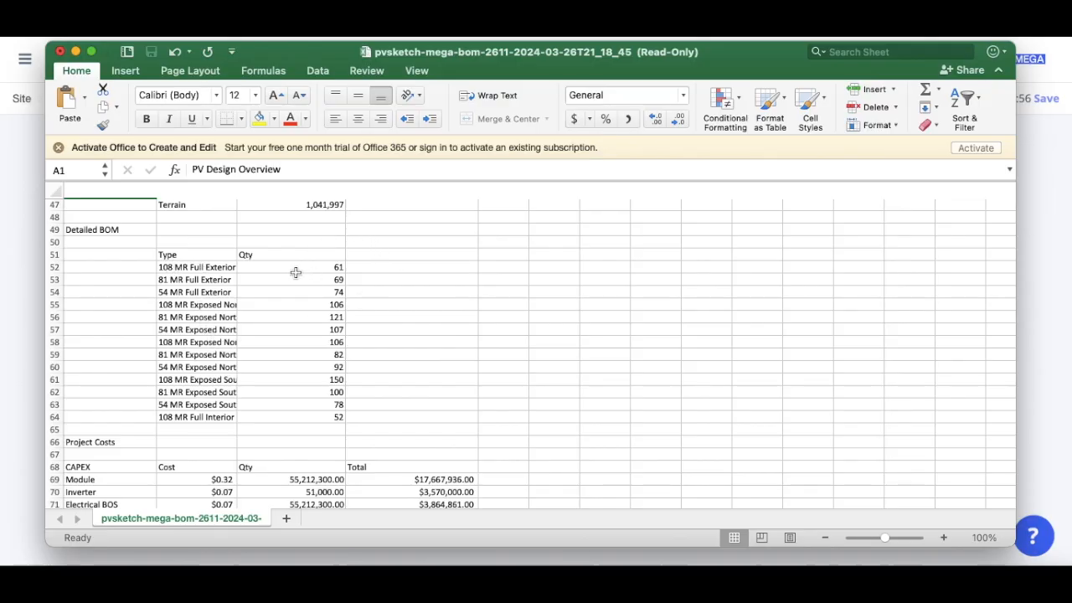
{"action": "scroll", "coordinate": [332, 372], "scroll_direction": "down", "scroll_amount": 5}
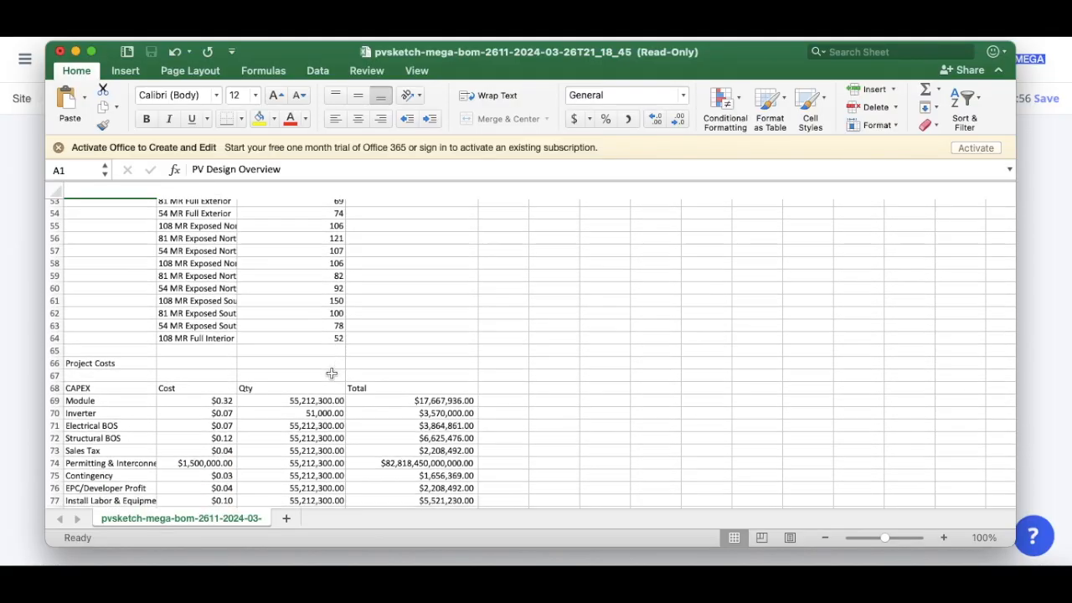
{"action": "scroll", "coordinate": [333, 372], "scroll_direction": "down", "scroll_amount": 2}
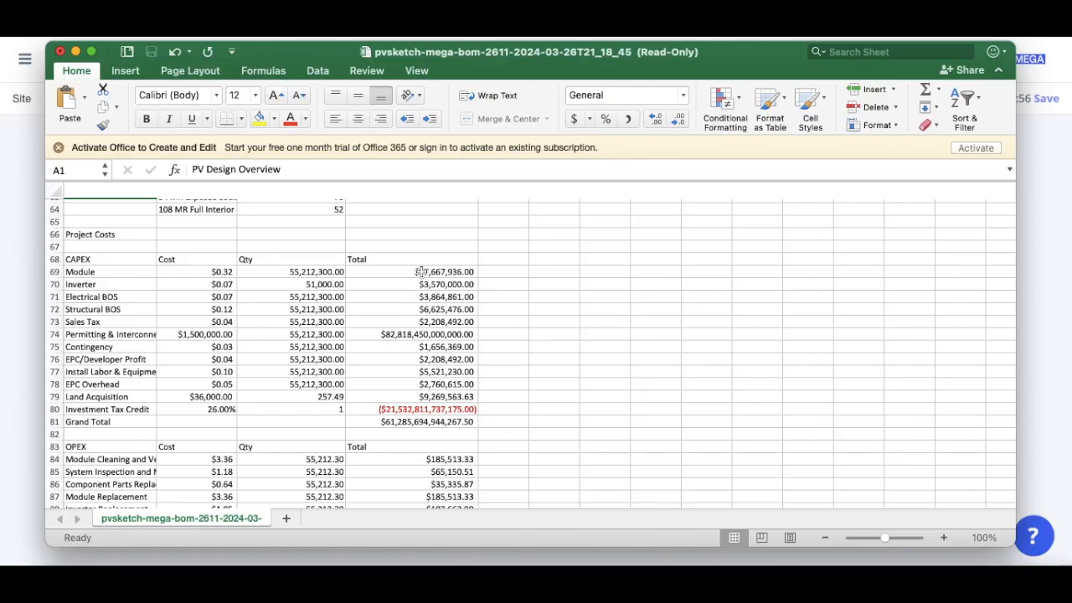
{"action": "scroll", "coordinate": [421, 400], "scroll_direction": "down", "scroll_amount": 4}
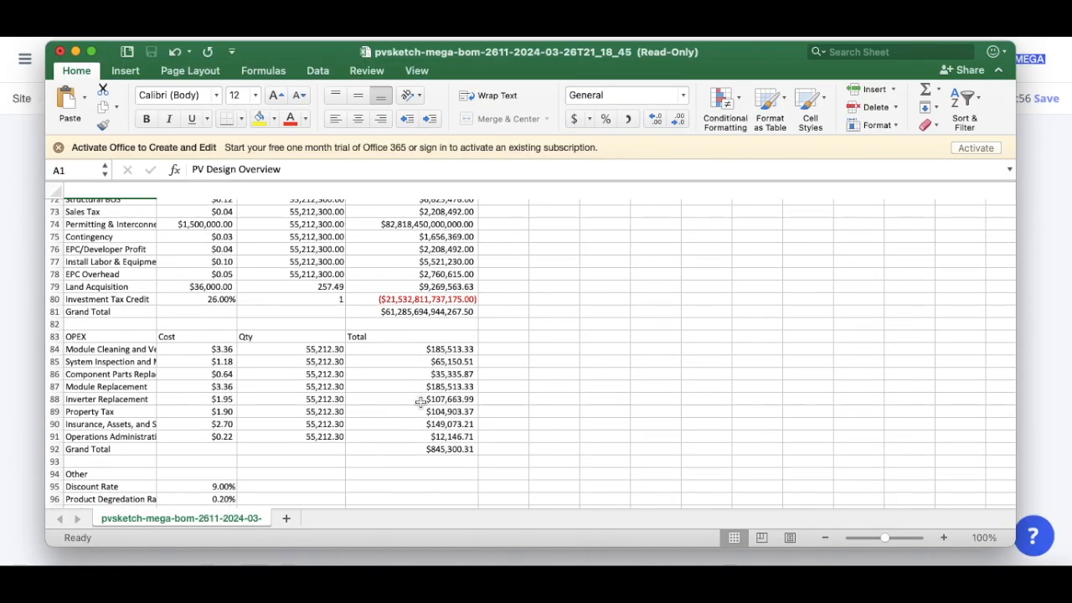
{"action": "scroll", "coordinate": [439, 310], "scroll_direction": "down", "scroll_amount": 4}
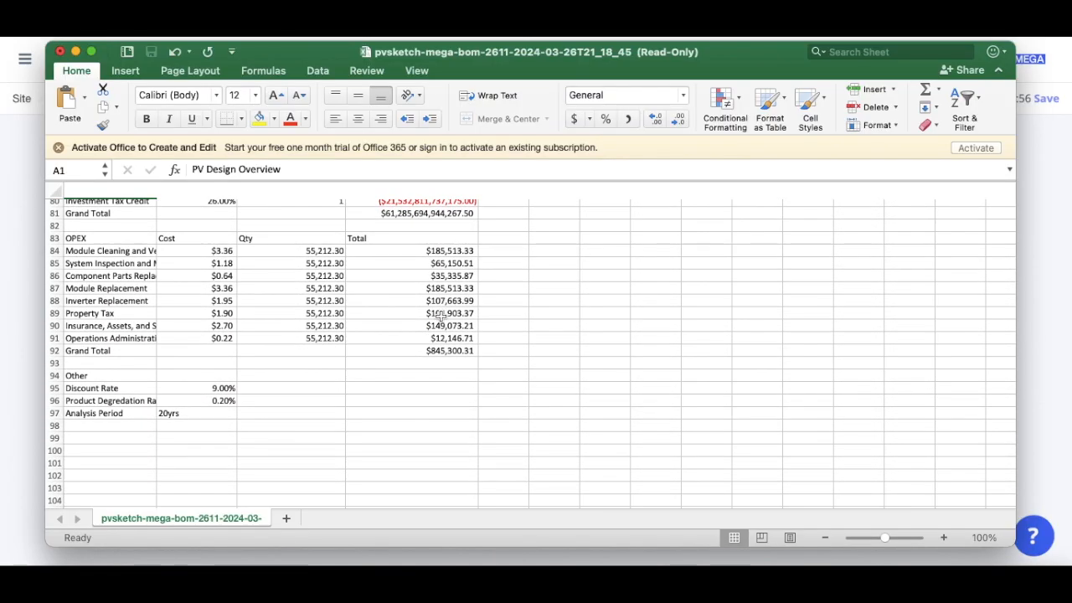
{"action": "left_click", "coordinate": [74, 51]}
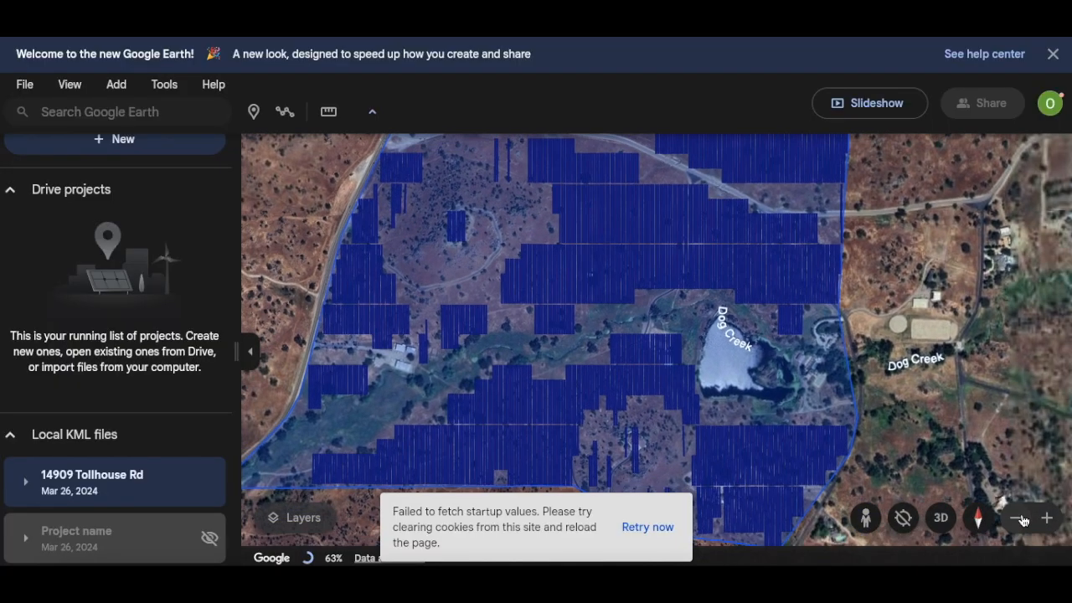
- Examine the exported KML array layout in Google Earth from above and in a rotated, tilted 3D view up close
{"action": "scroll", "coordinate": [851, 324], "scroll_direction": "down", "scroll_amount": 3}
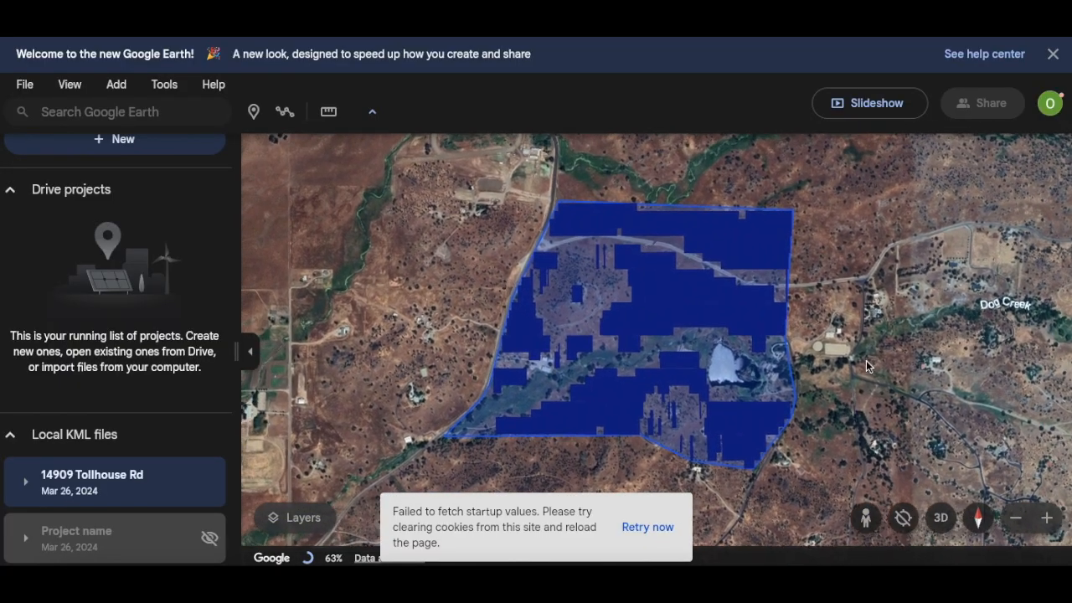
{"action": "middle_click_drag", "start_coordinate": [781, 420], "coordinate": [630, 312]}
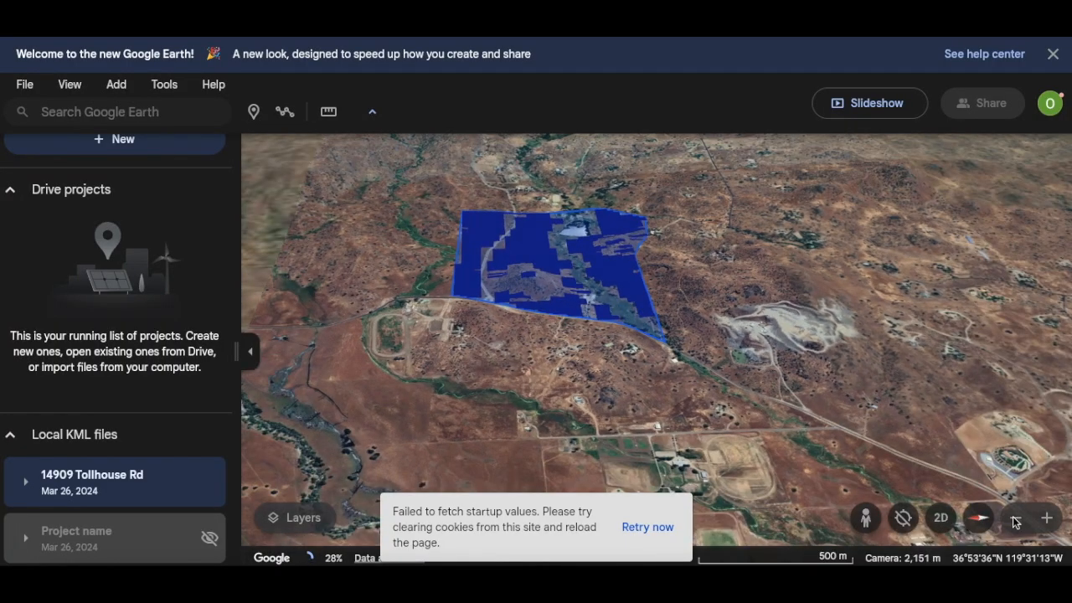
{"action": "left_click", "coordinate": [1047, 519]}
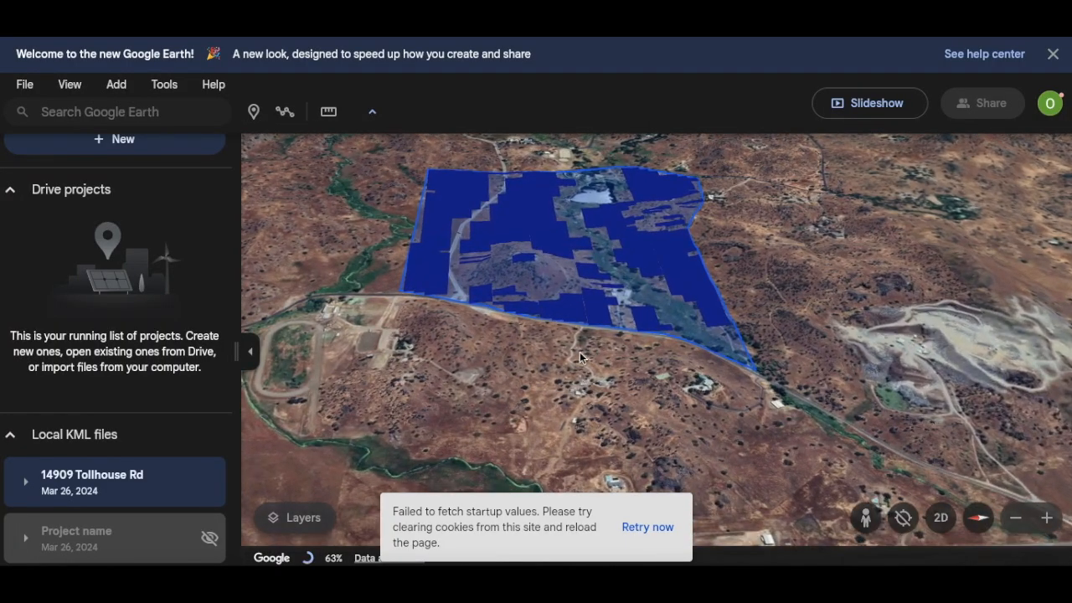
{"action": "left_click_drag", "start_coordinate": [596, 368], "coordinate": [685, 387]}
{"action": "left_click_drag", "start_coordinate": [594, 368], "coordinate": [539, 442]}
{"action": "left_click", "coordinate": [1046, 518]}
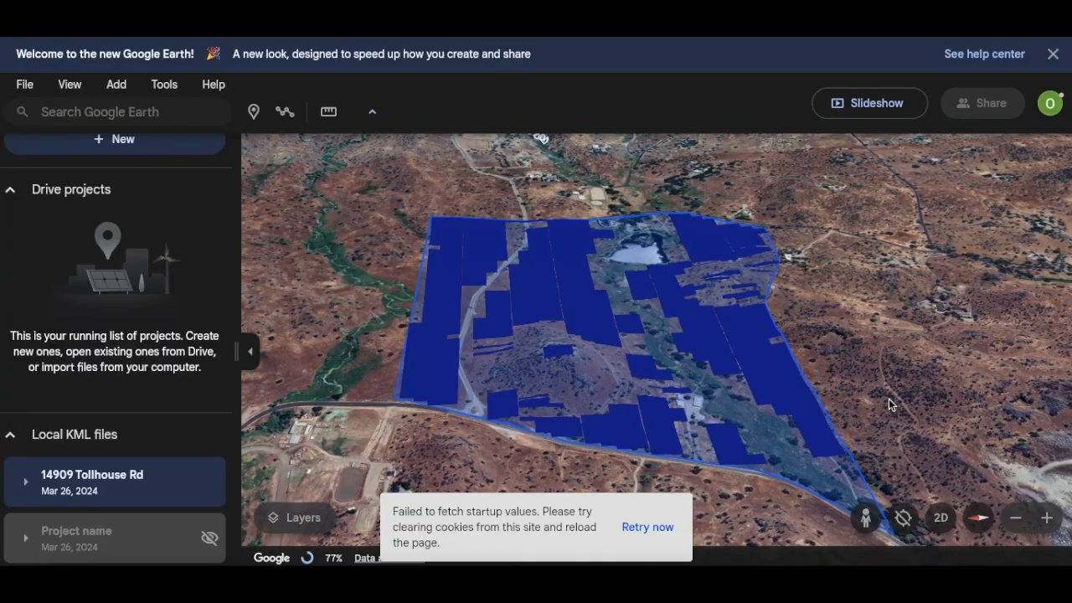
{"action": "left_click", "coordinate": [1046, 518]}
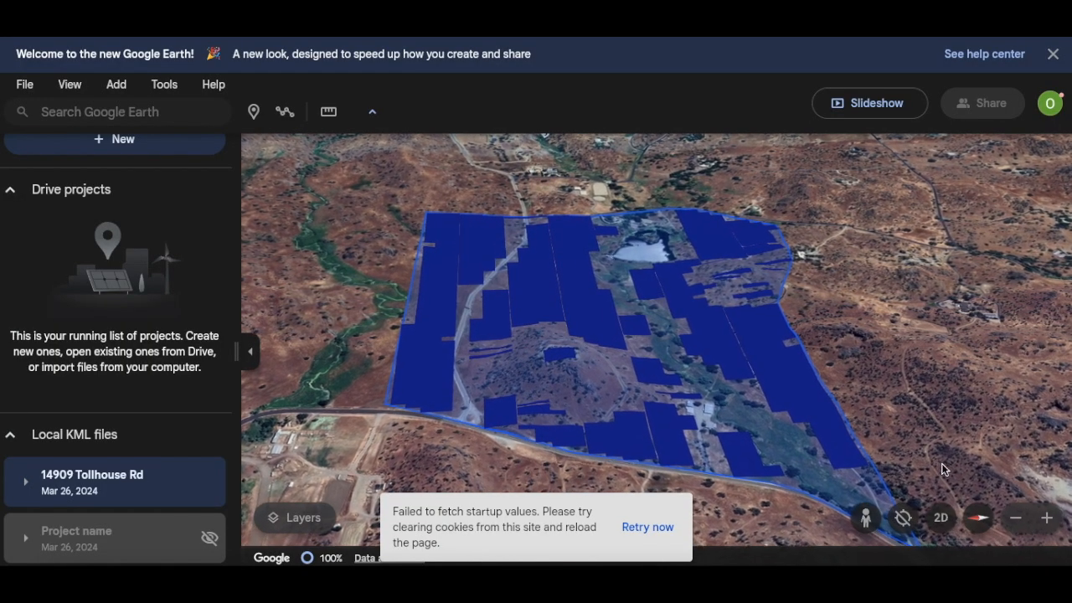
{"action": "left_click", "coordinate": [1047, 518]}
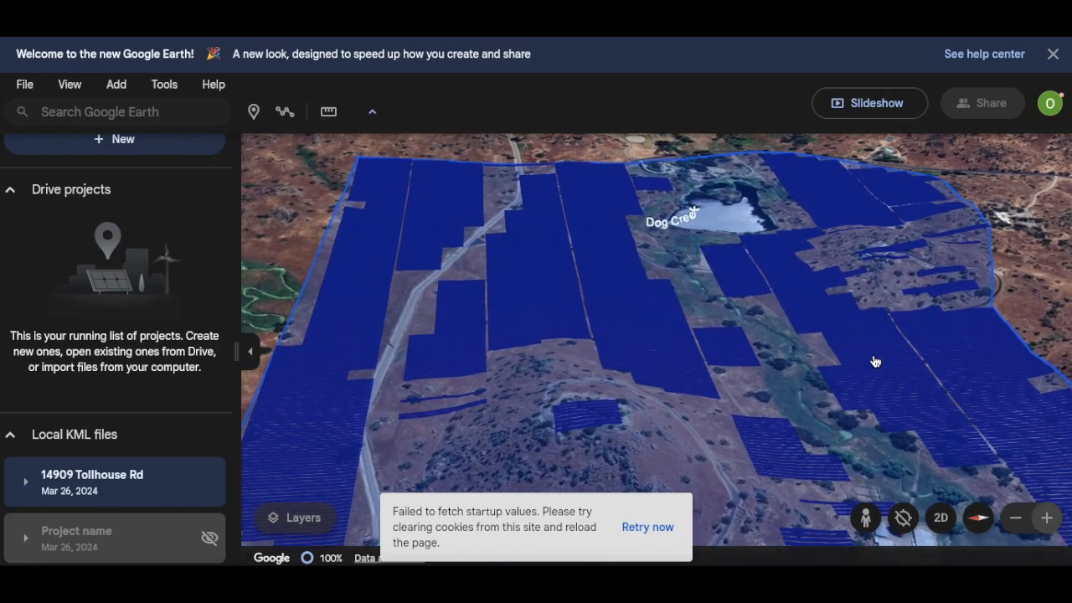
{"action": "left_click_drag", "start_coordinate": [741, 394], "coordinate": [657, 330]}
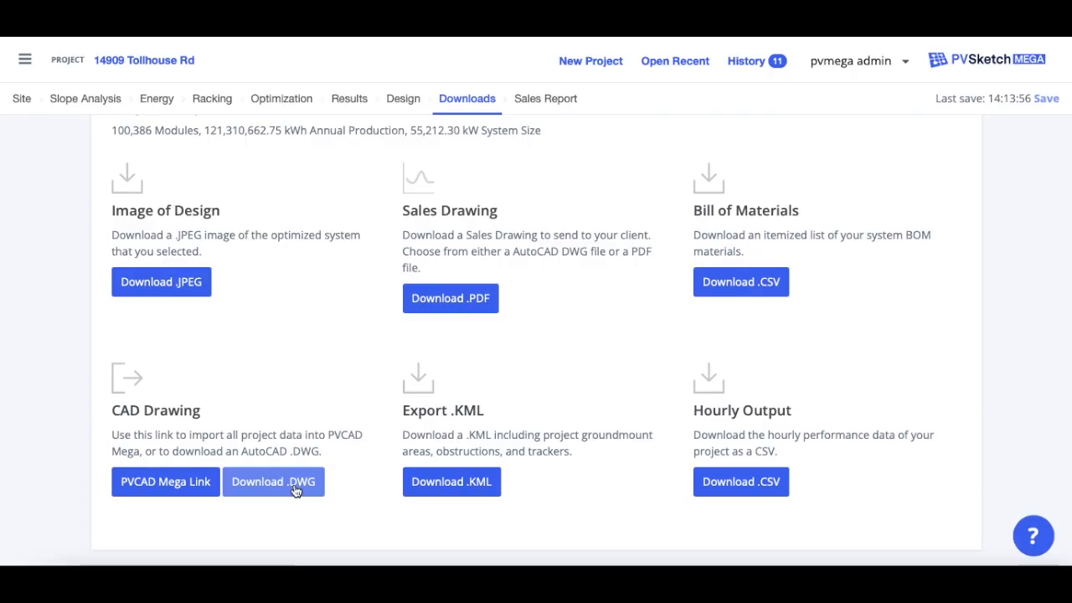
- Switch back to PVSketch Mega and request the PVCAD Mega link for importing the project data into CAD
{"action": "left_click", "coordinate": [144, 484]}
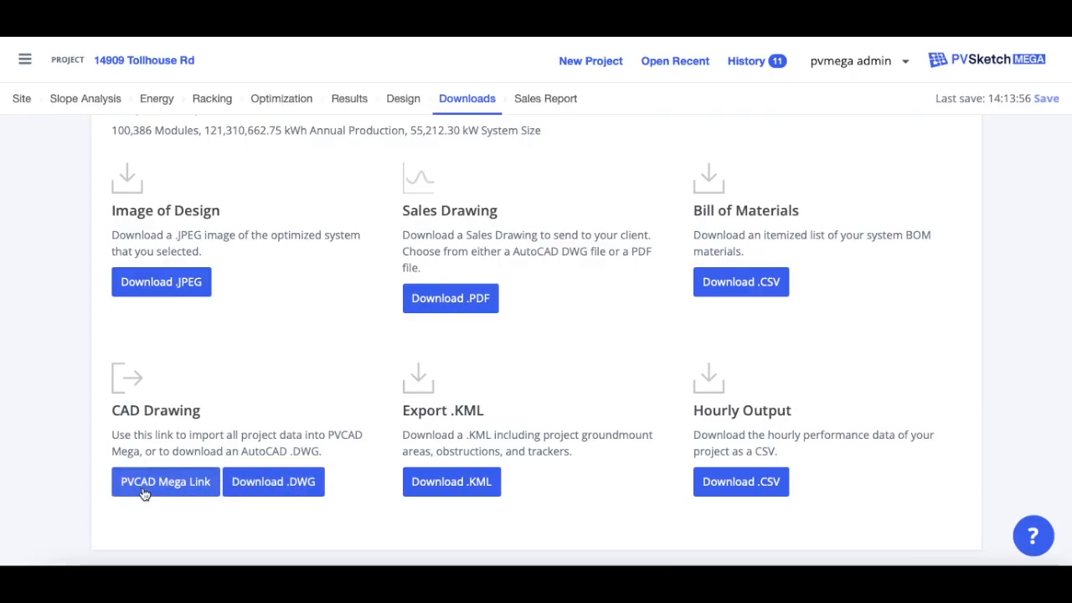